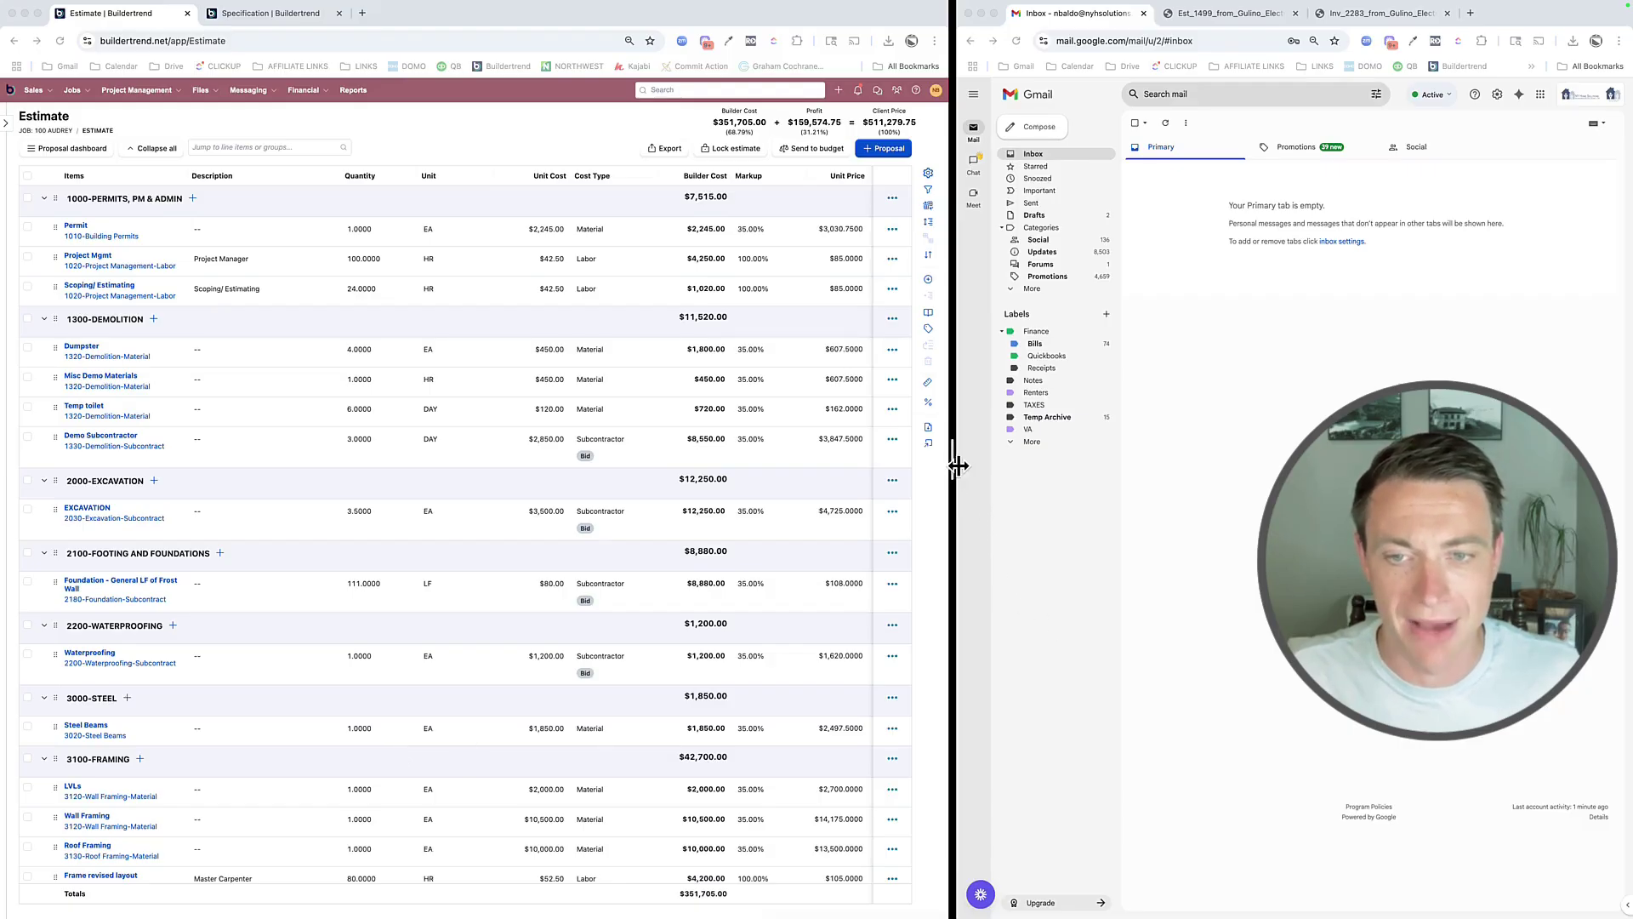
Widen the estimate window and filter the estimate to show only items marked as Bid
{"action": "left_click_drag", "start_coordinate": [954, 465], "coordinate": [1038, 467]}
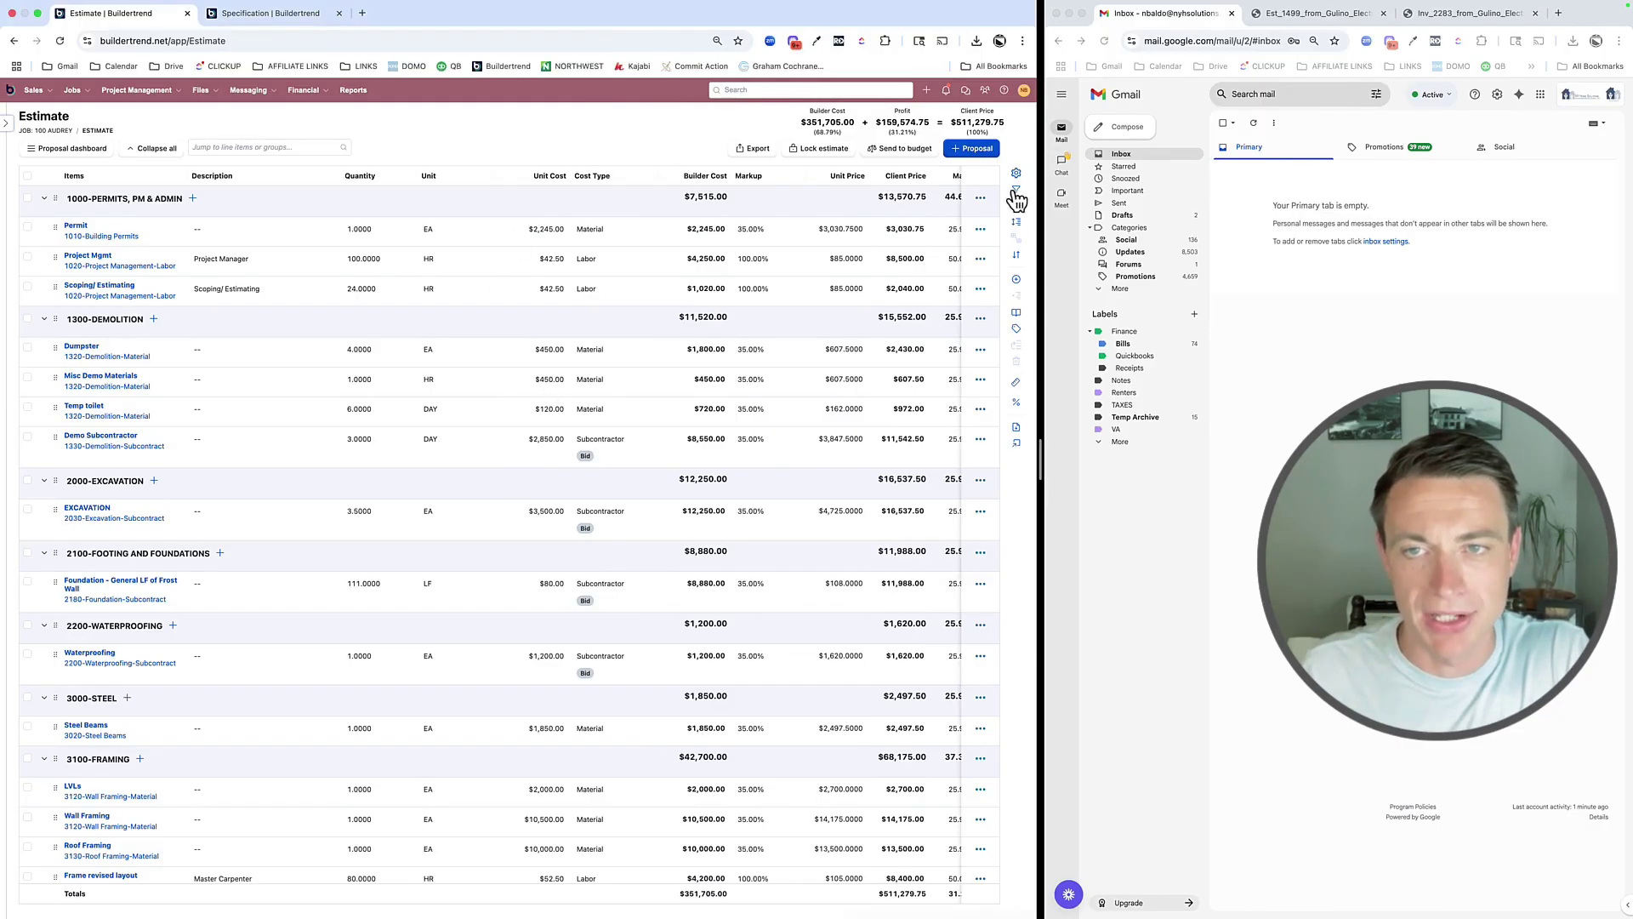
{"action": "left_click", "coordinate": [1015, 190]}
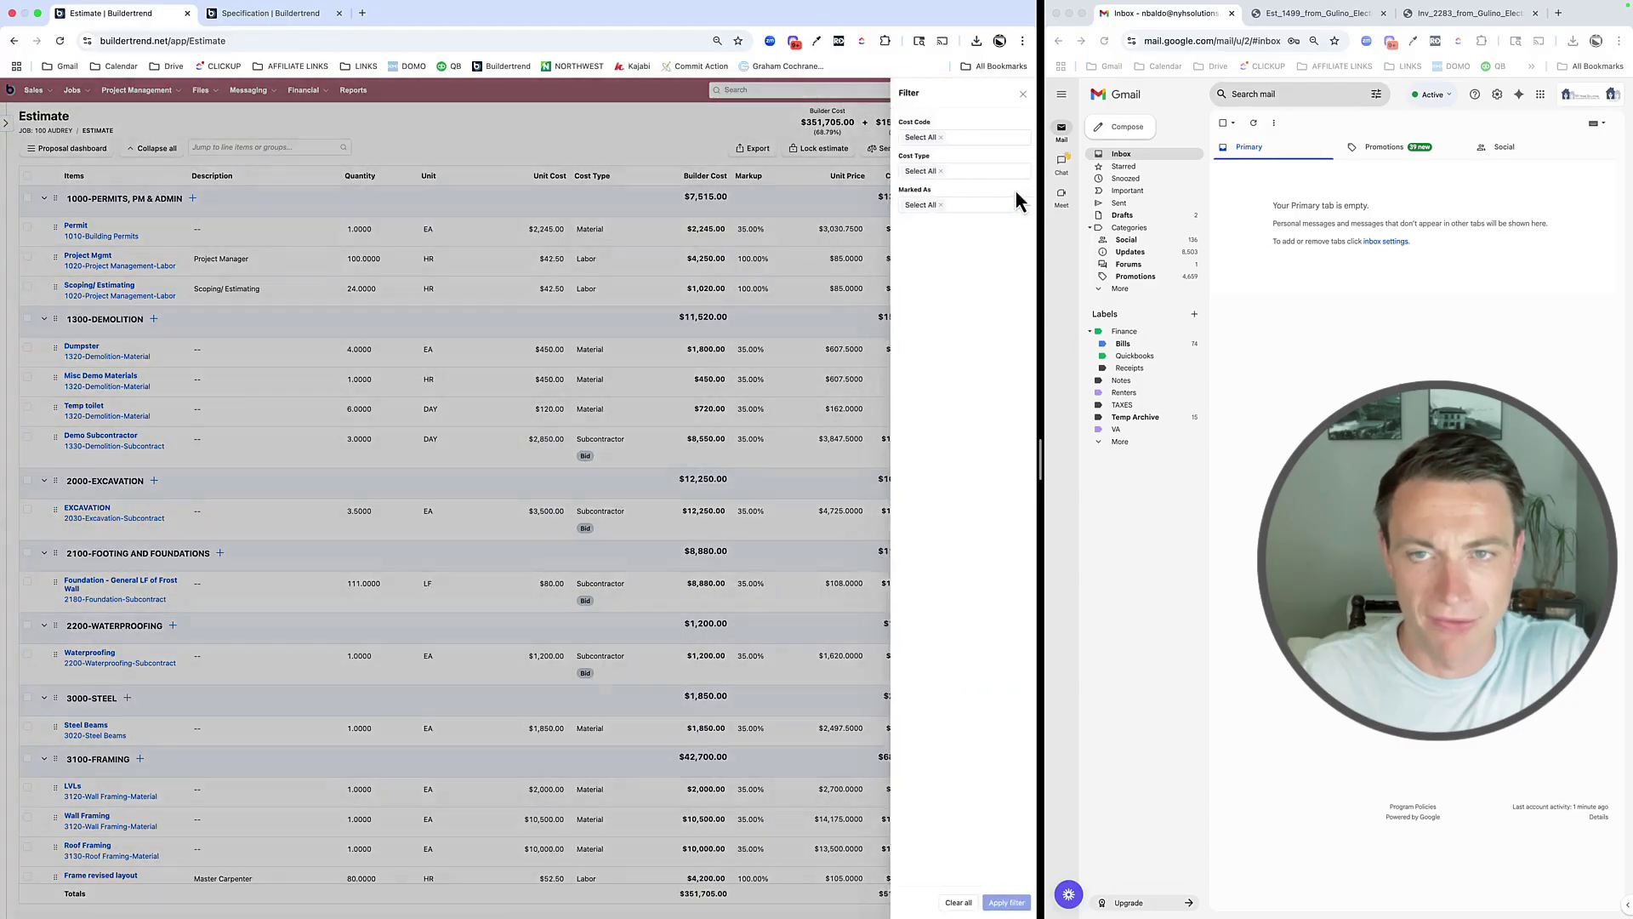
{"action": "left_click", "coordinate": [940, 205]}
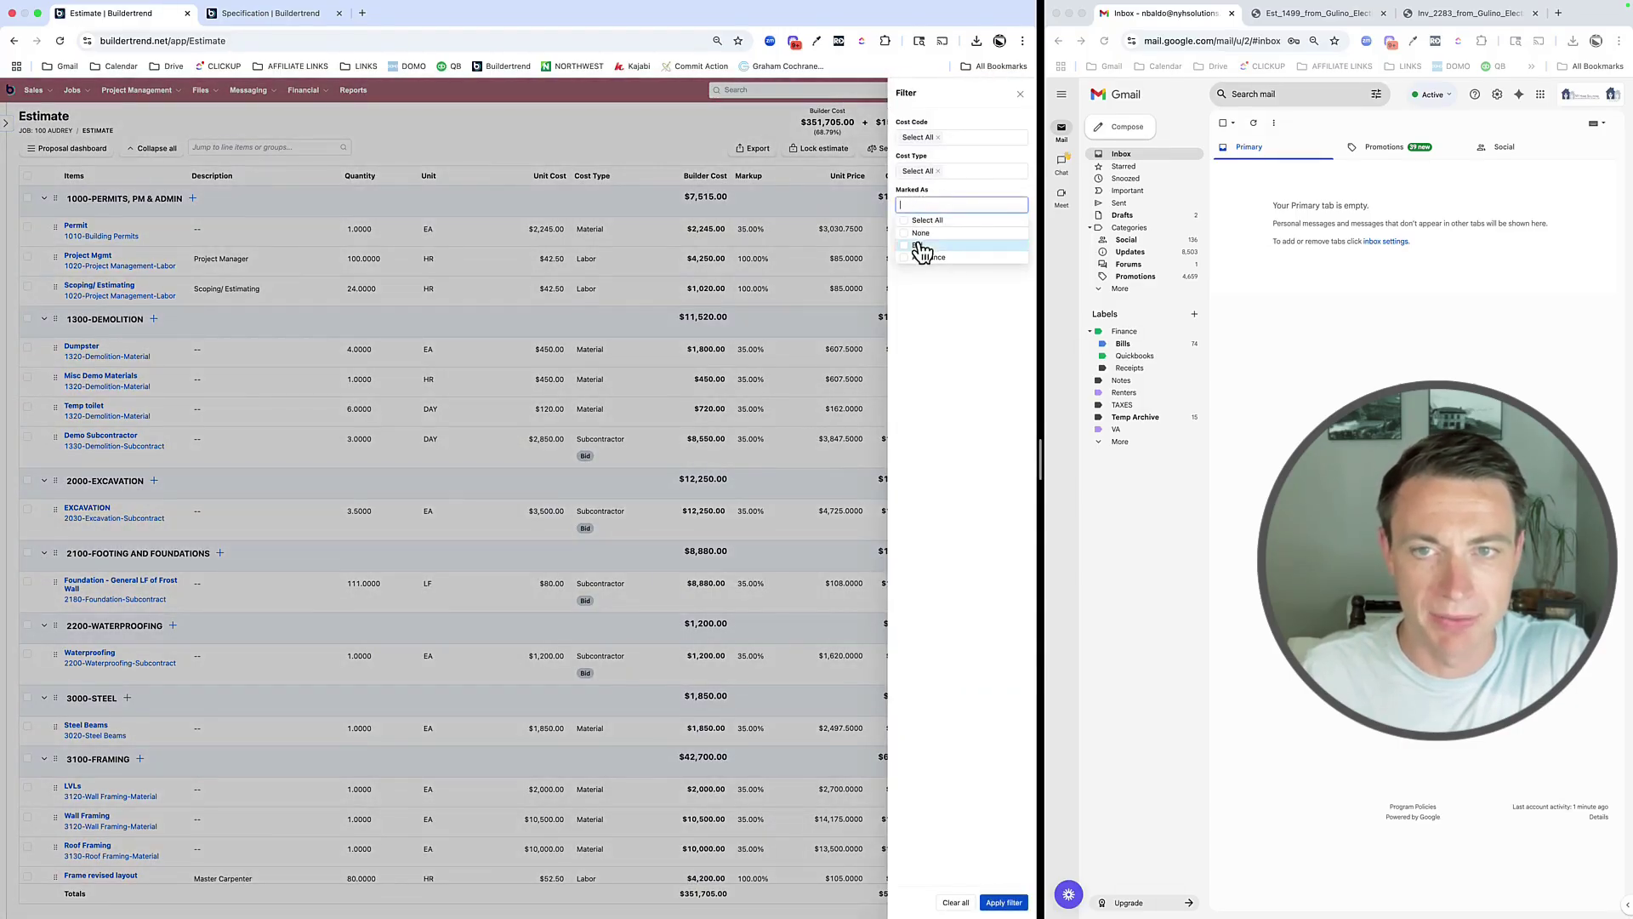
{"action": "left_click", "coordinate": [917, 248]}
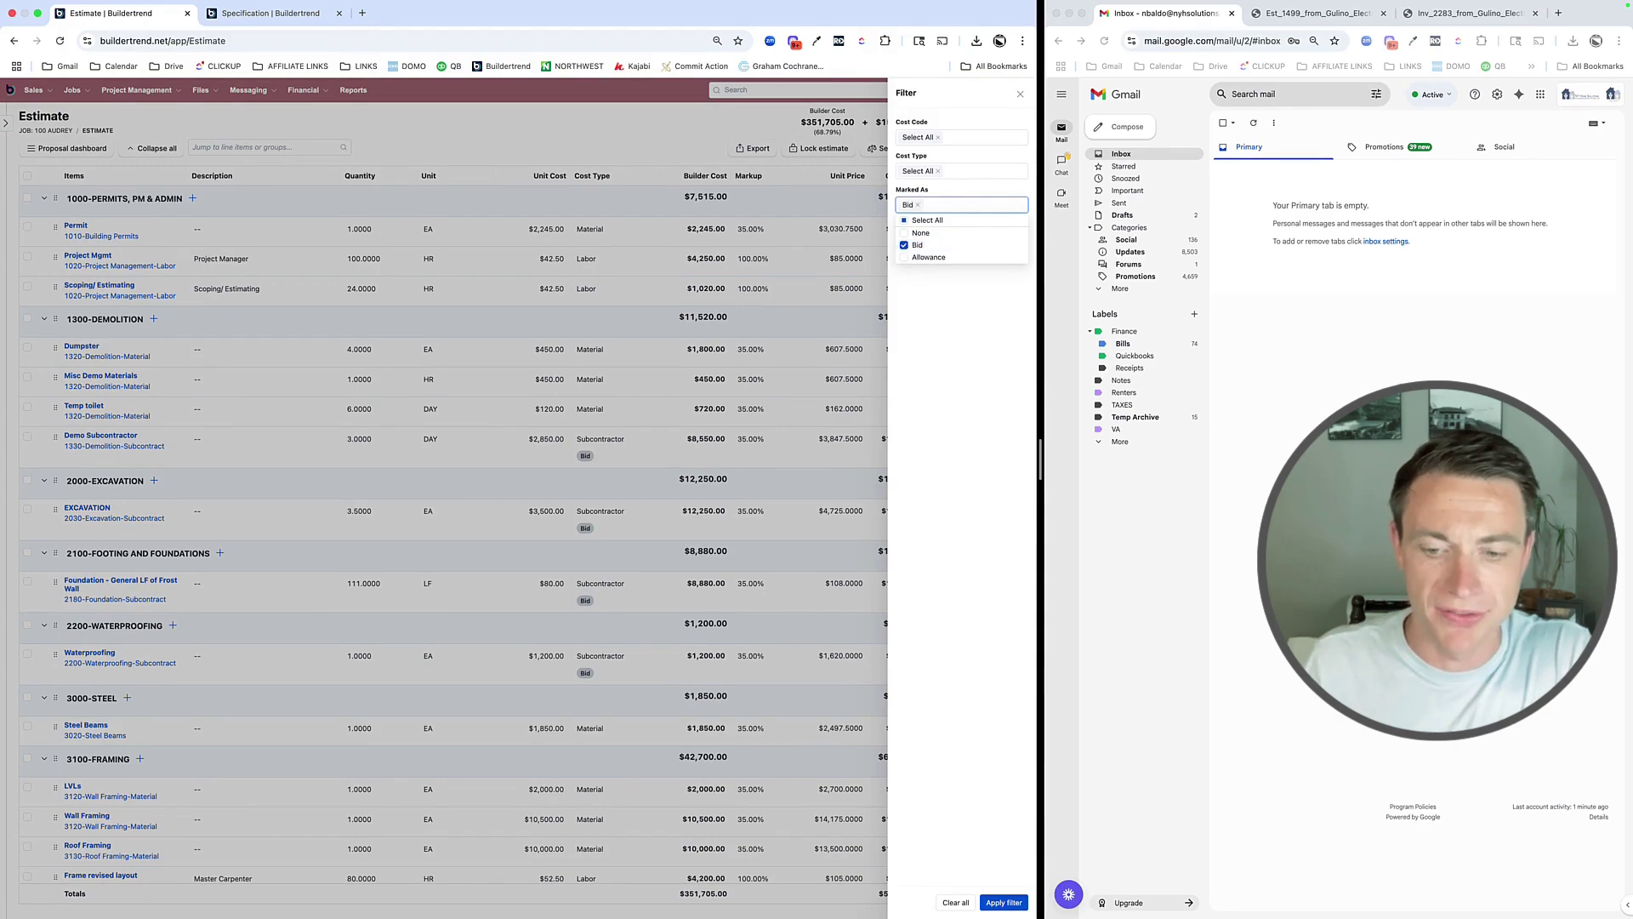
{"action": "left_click", "coordinate": [1016, 907]}
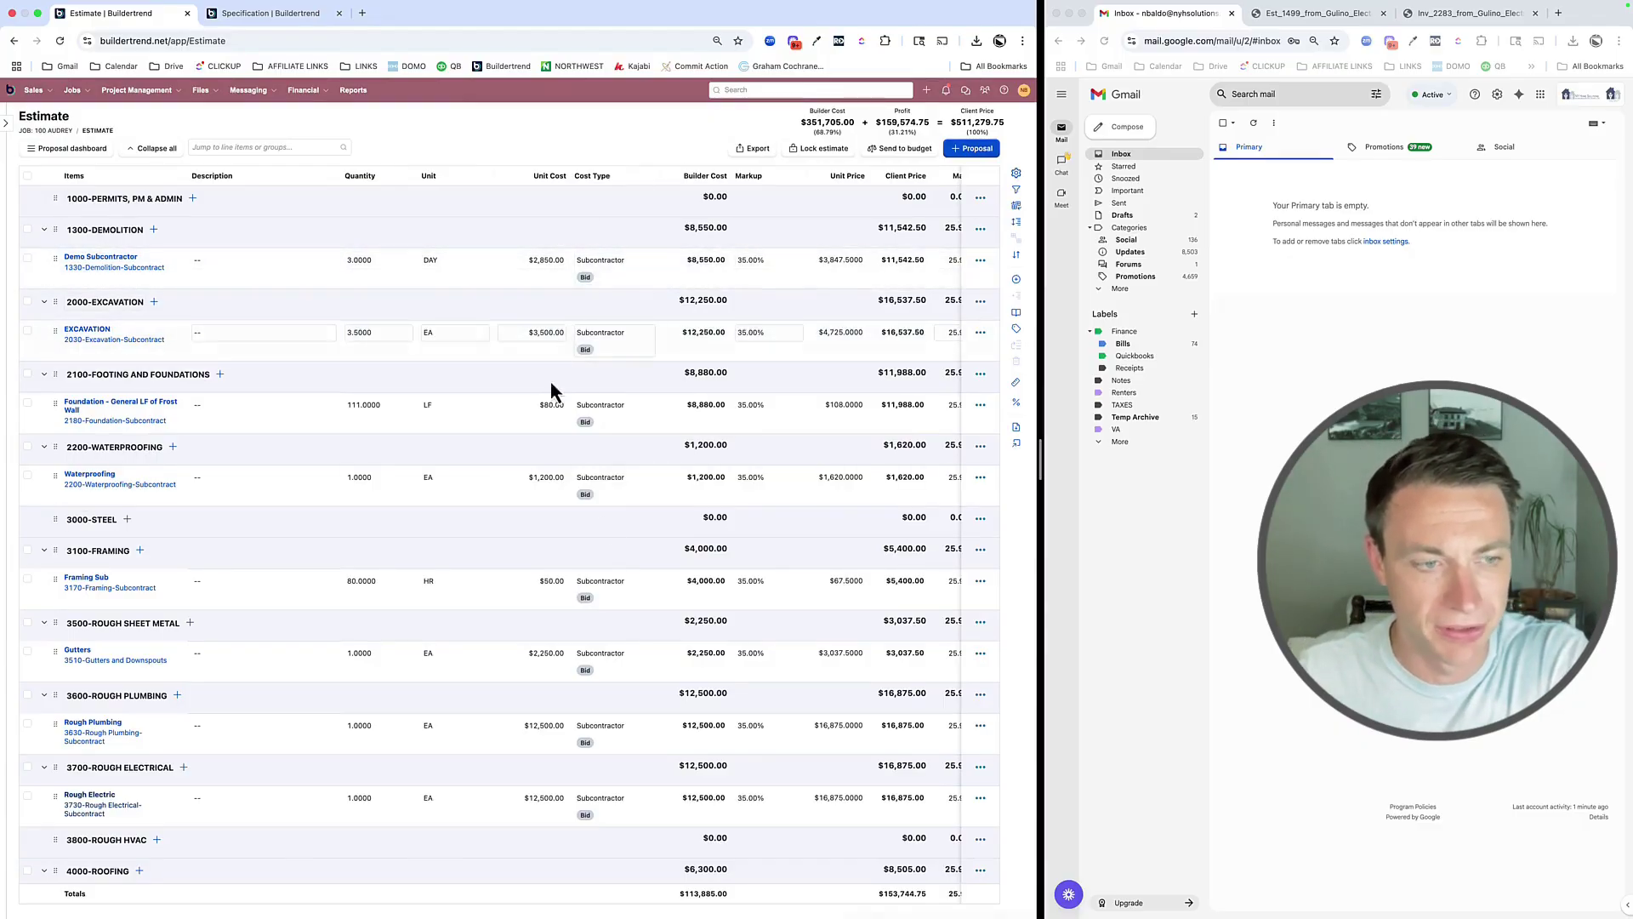
{"action": "scroll", "coordinate": [537, 700], "scroll_direction": "down", "scroll_amount": 5}
{"action": "scroll", "coordinate": [541, 710], "scroll_direction": "down", "scroll_amount": 8}
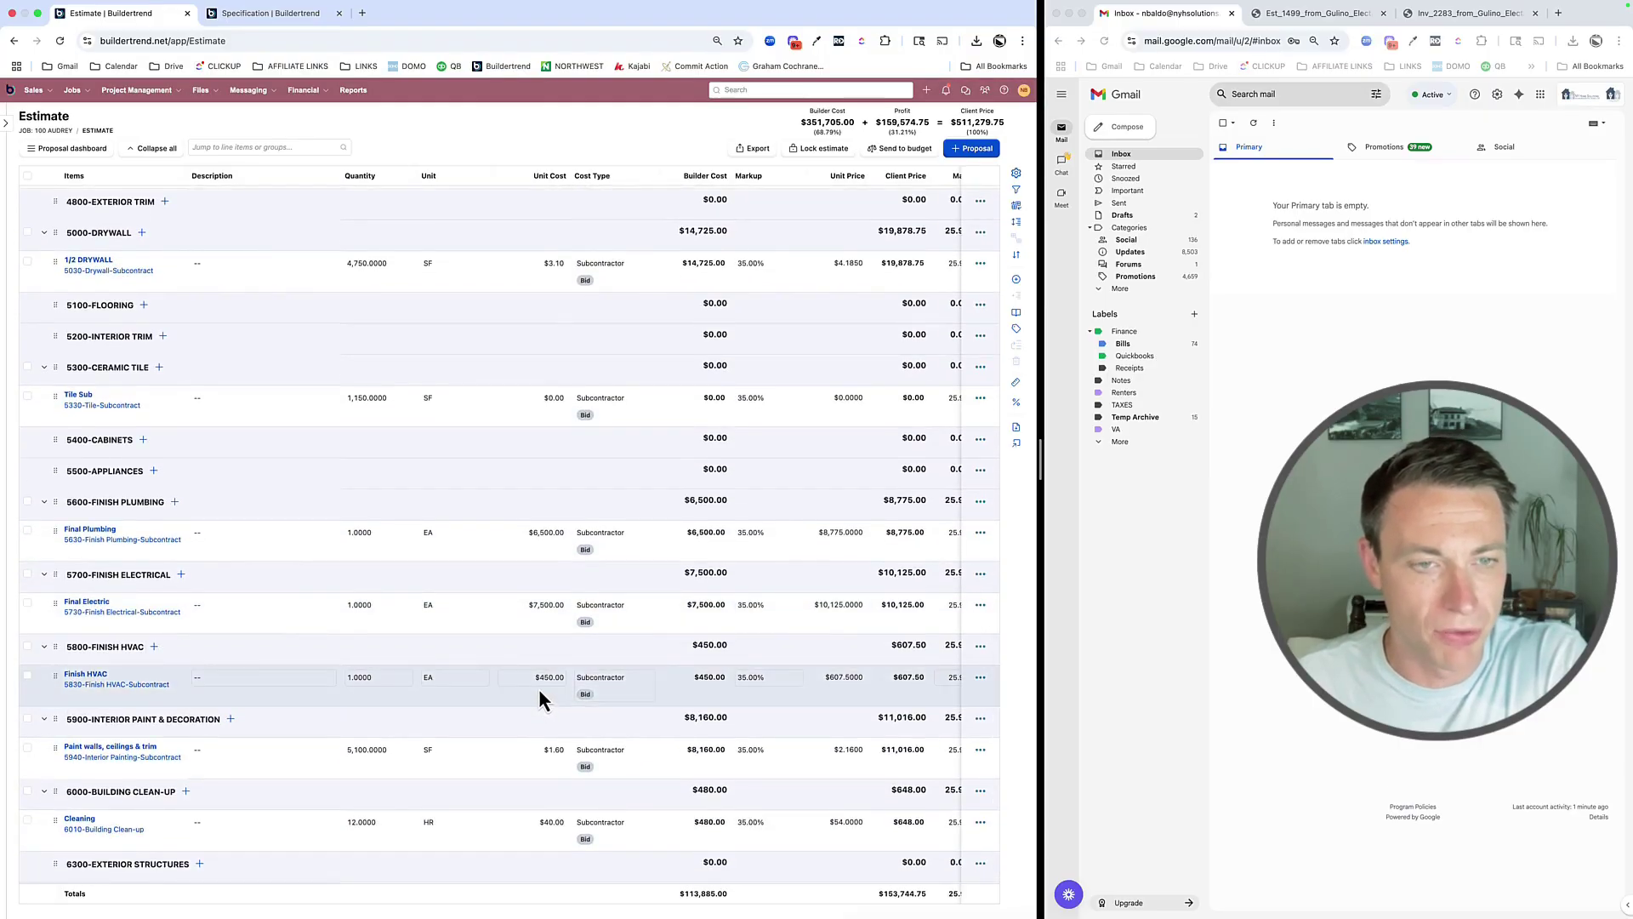
{"action": "scroll", "coordinate": [539, 693], "scroll_direction": "up", "scroll_amount": 13}
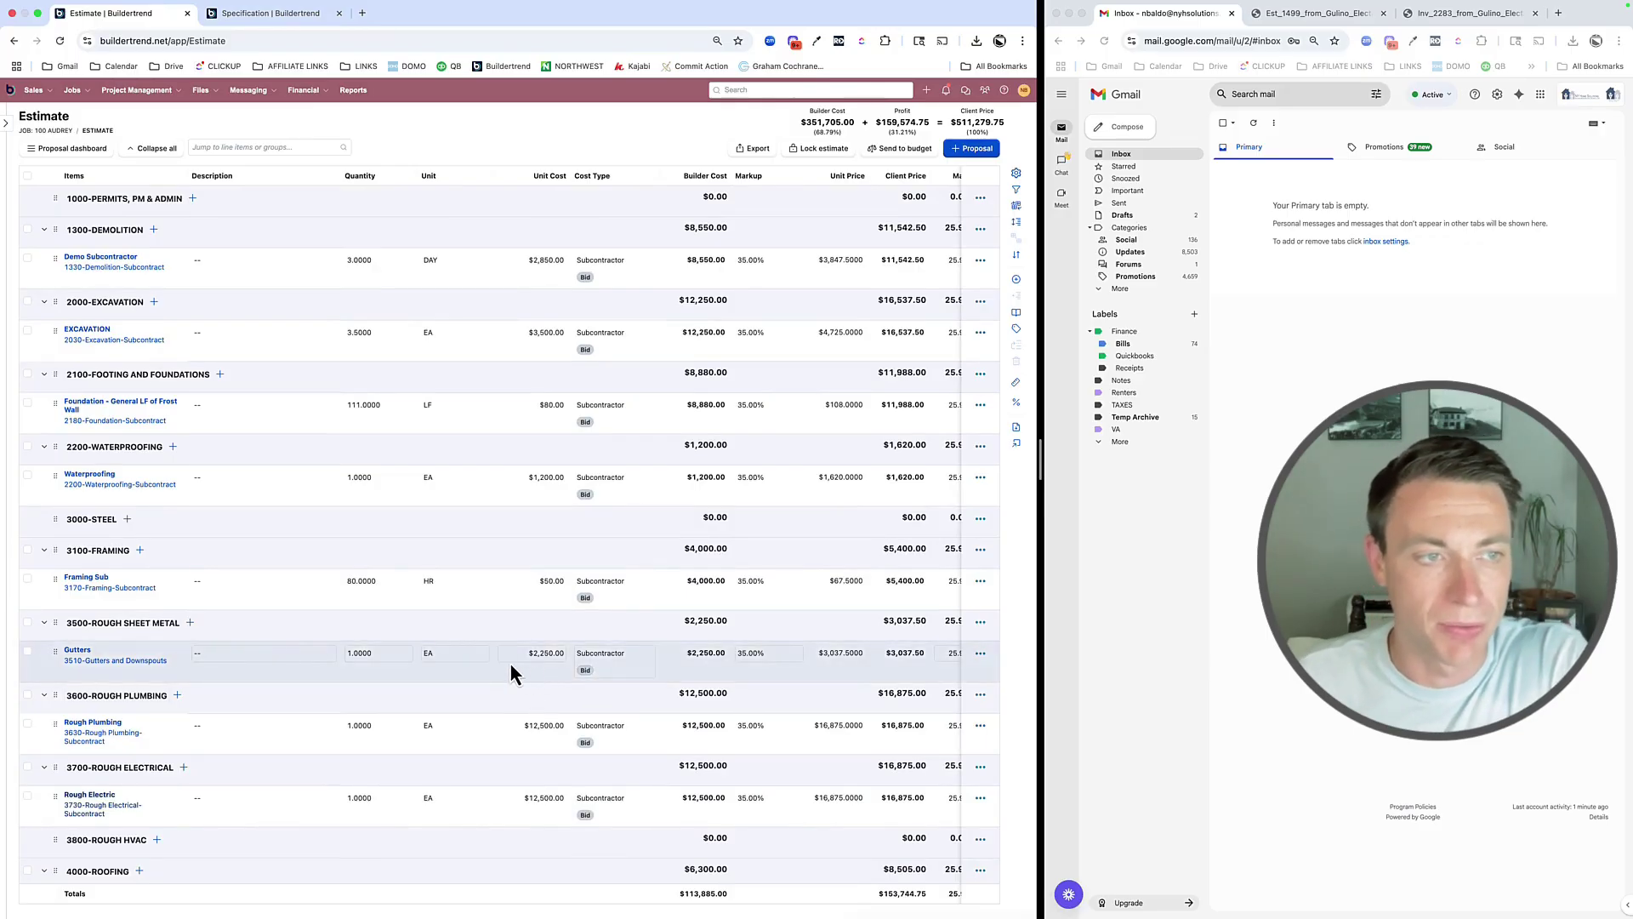
{"action": "mouse_move", "coordinate": [4, 702]}
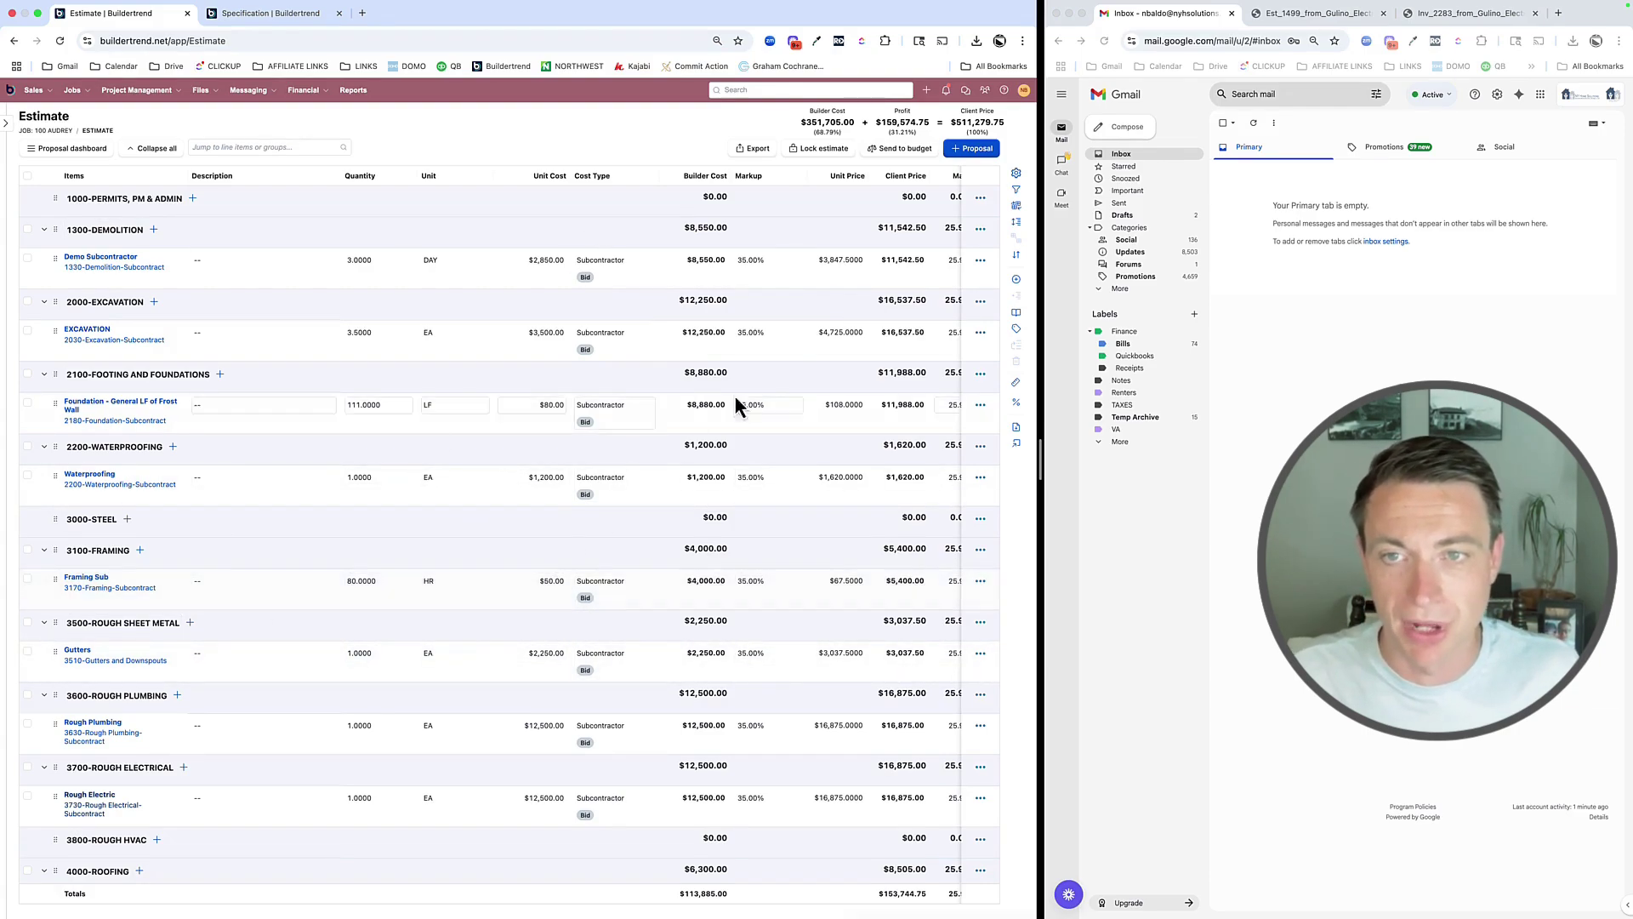
Narrow the estimate filter to all cost codes matching "electric", keeping the Bid marking, and apply it
{"action": "left_click", "coordinate": [1016, 191]}
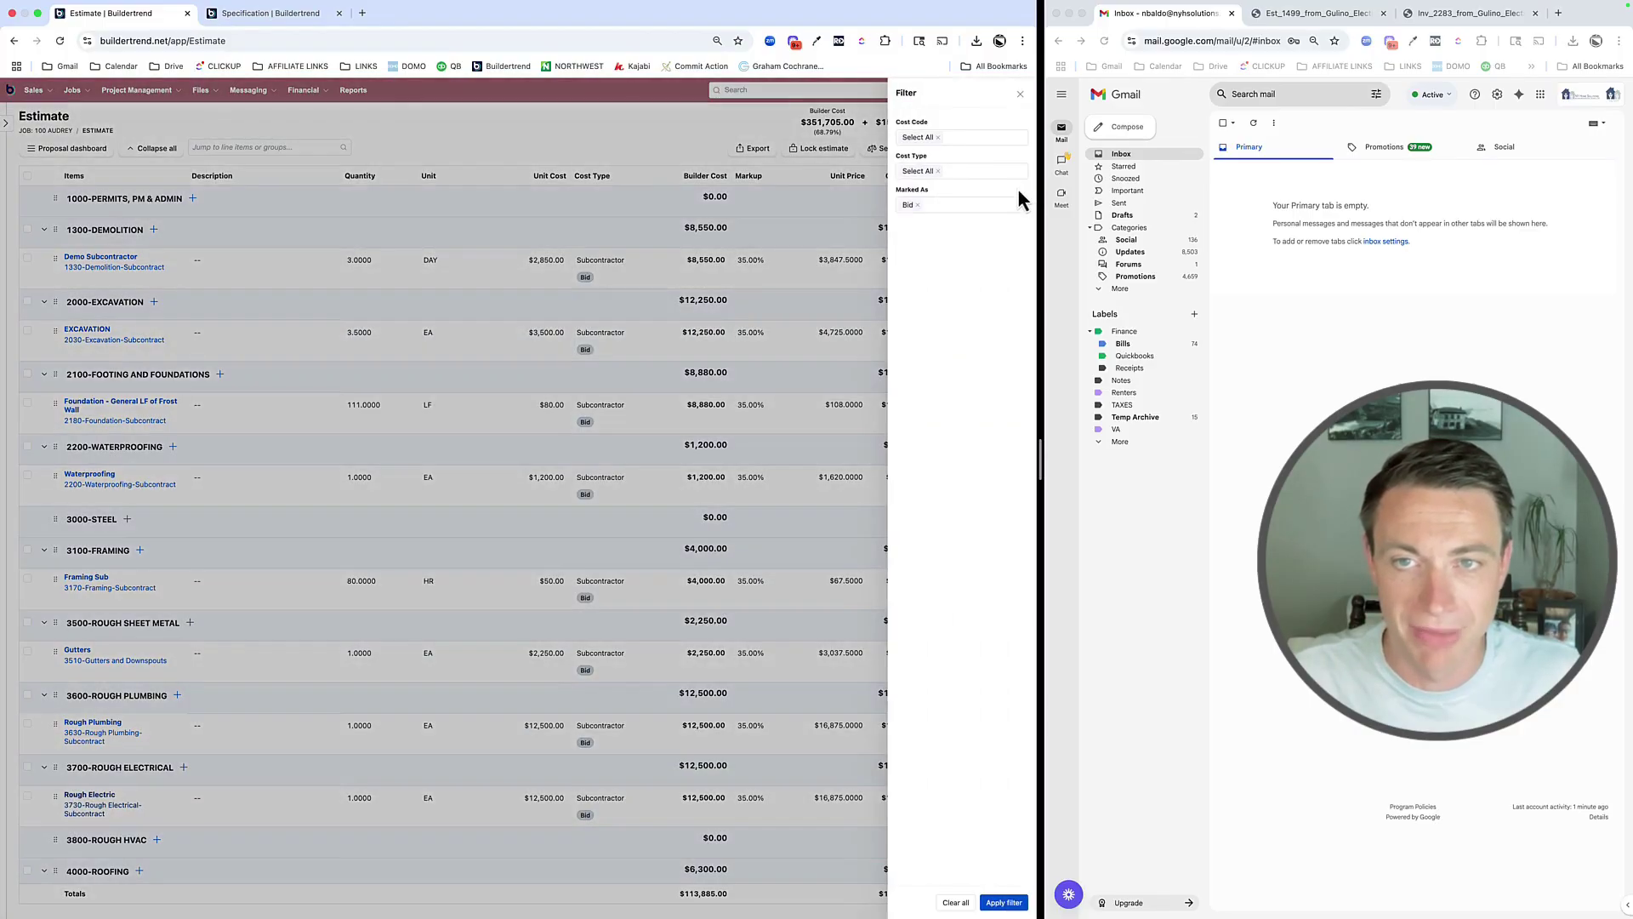
{"action": "left_click", "coordinate": [939, 137]}
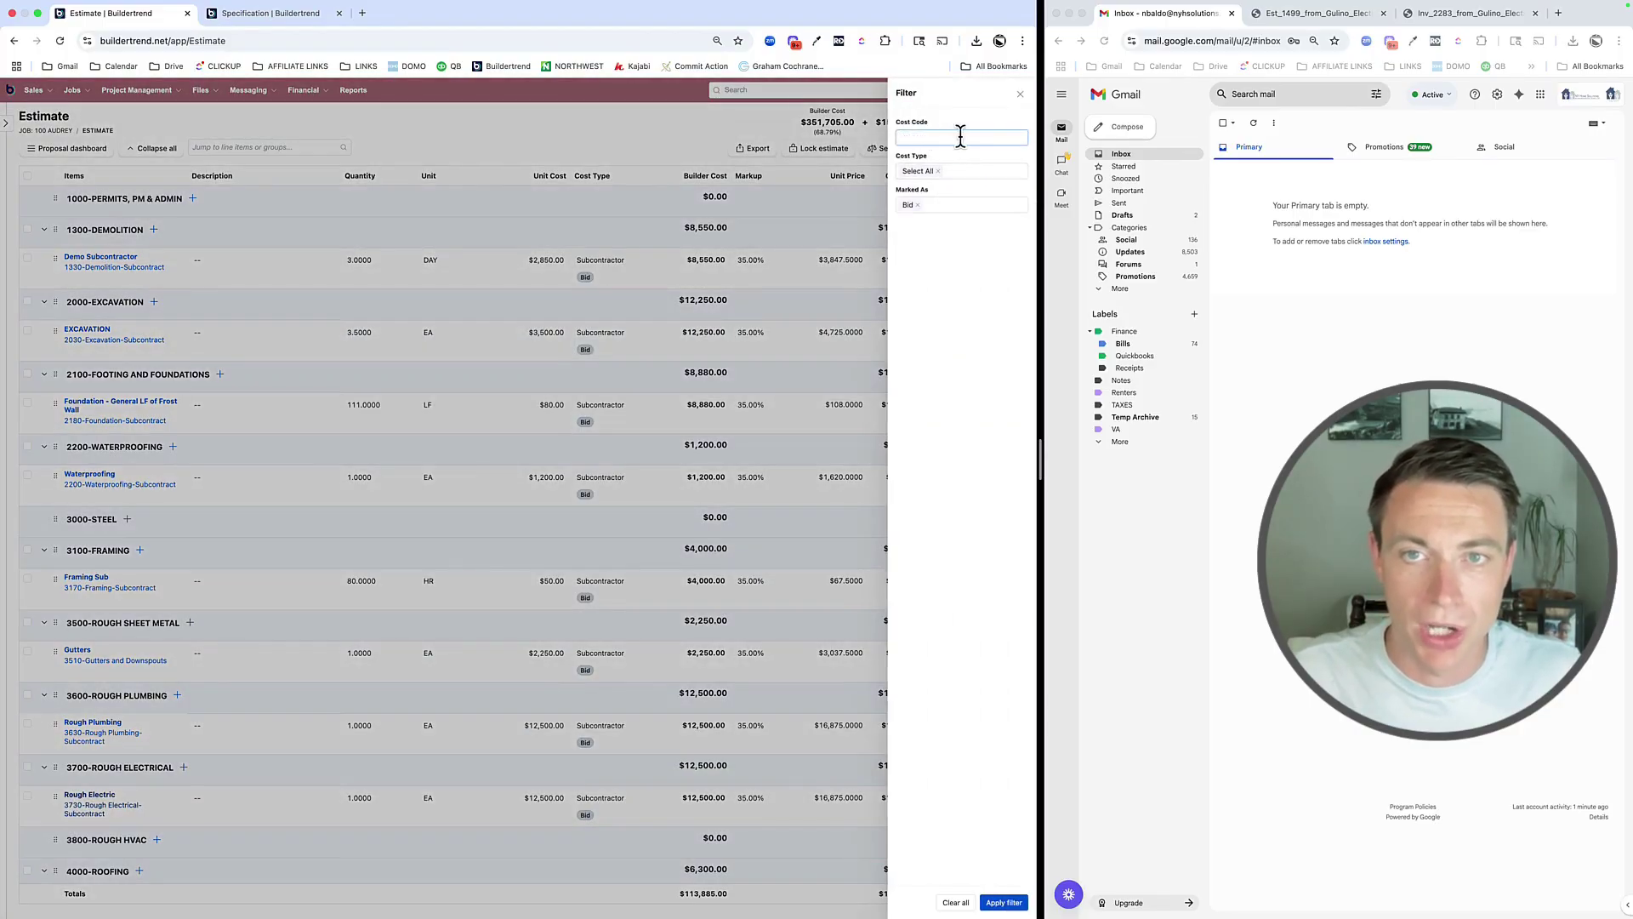
{"action": "left_click", "coordinate": [959, 136]}
{"action": "type", "text": "electric"}
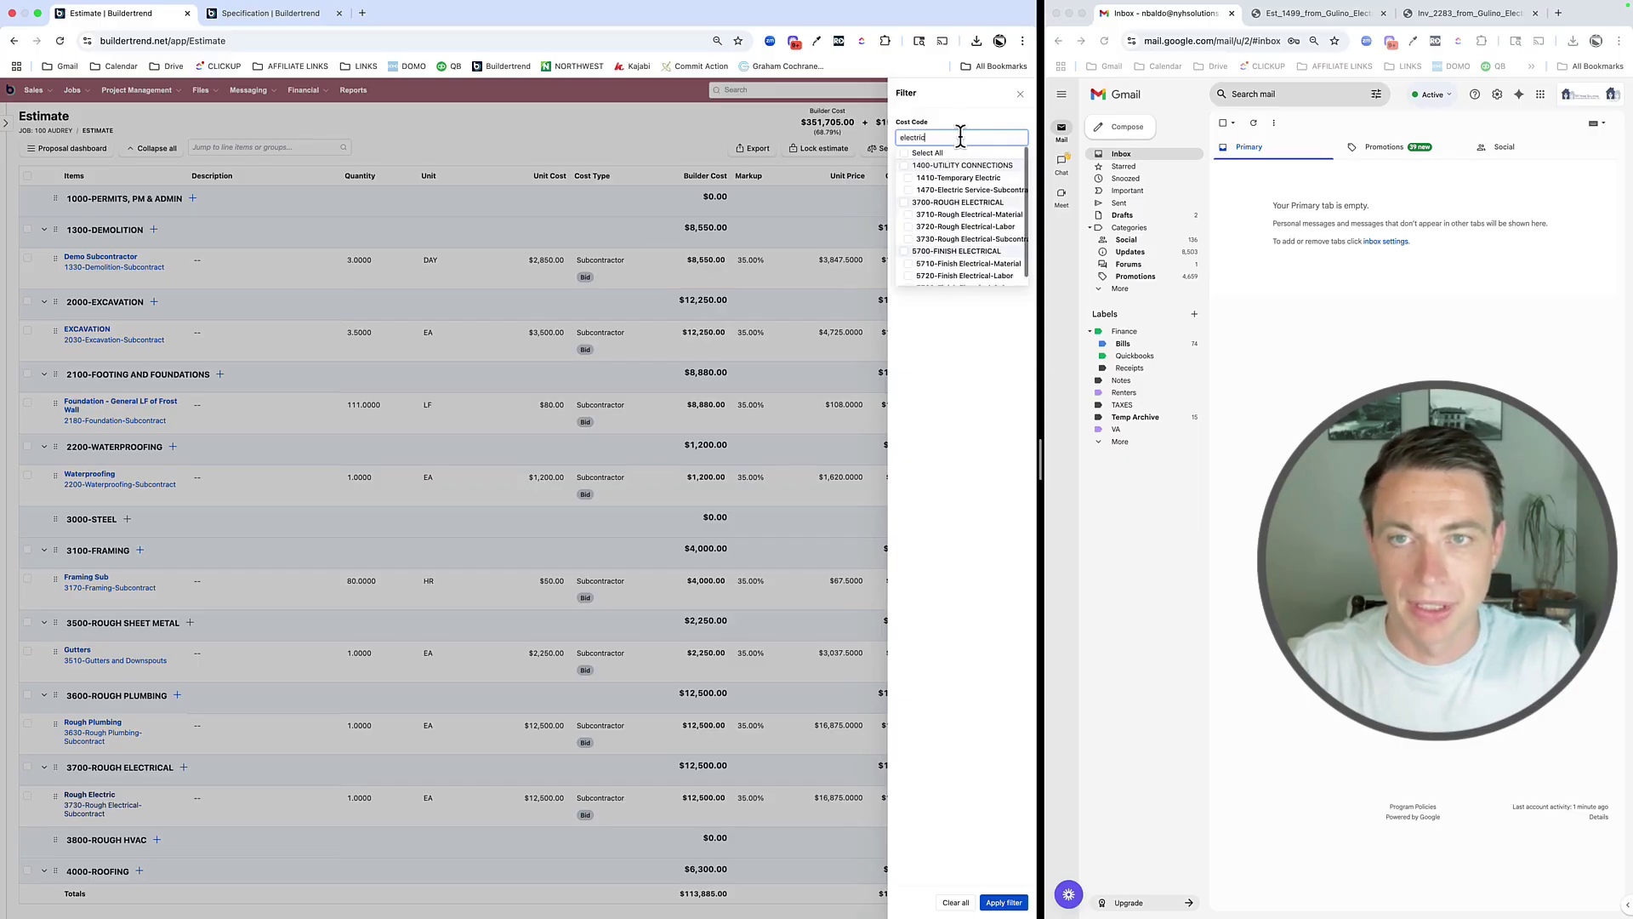
{"action": "left_click", "coordinate": [908, 155]}
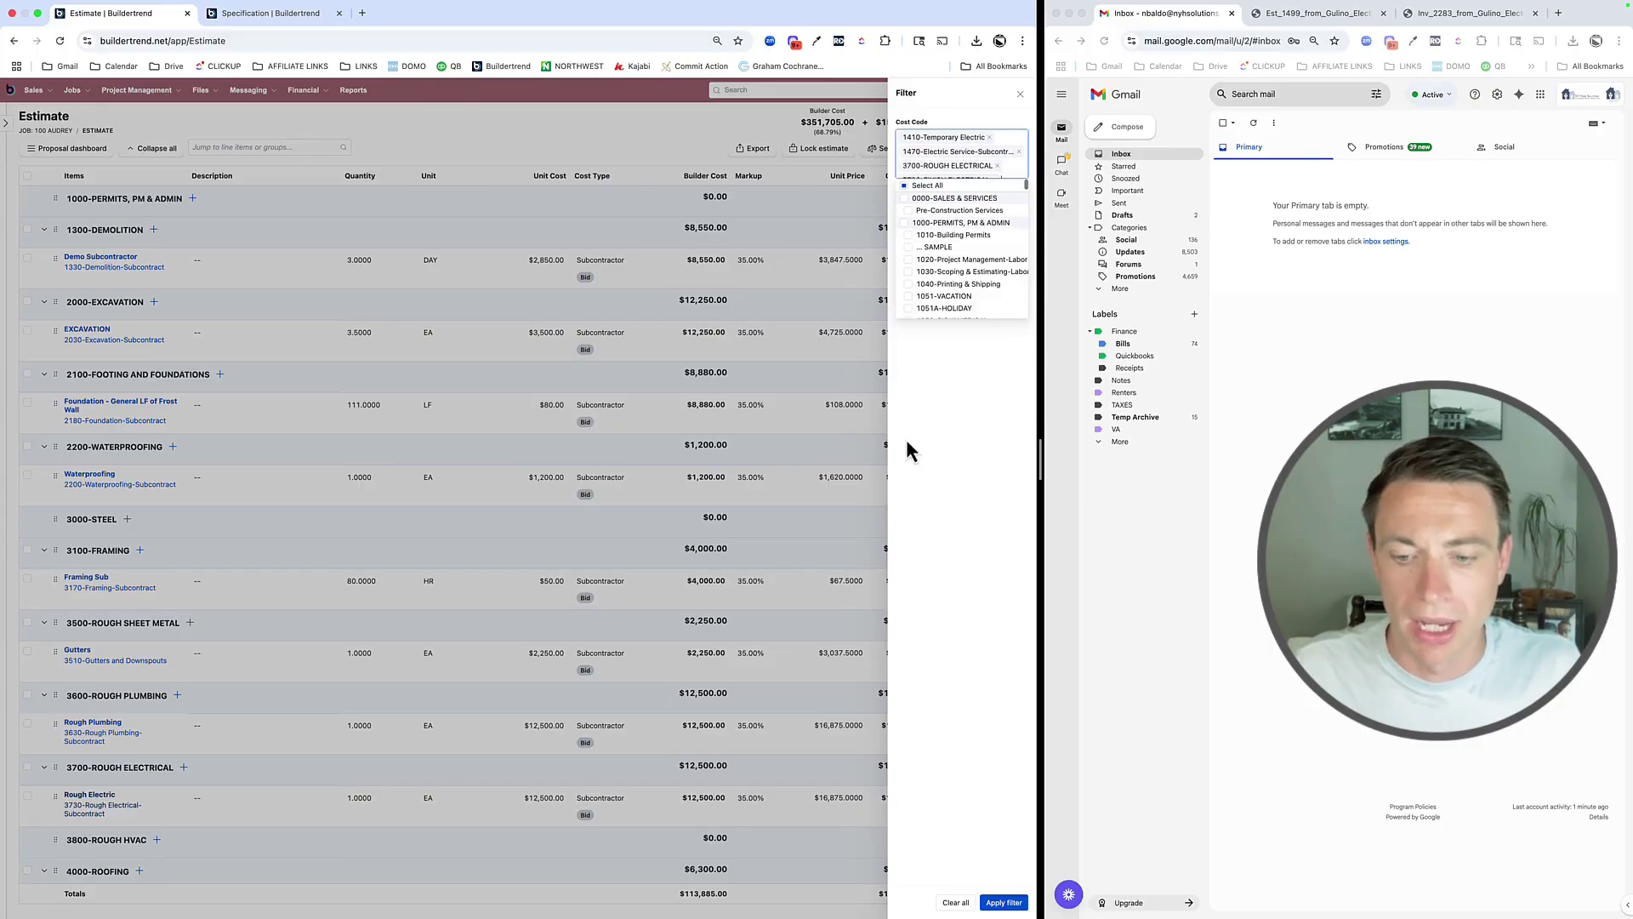
{"action": "left_click", "coordinate": [1021, 904]}
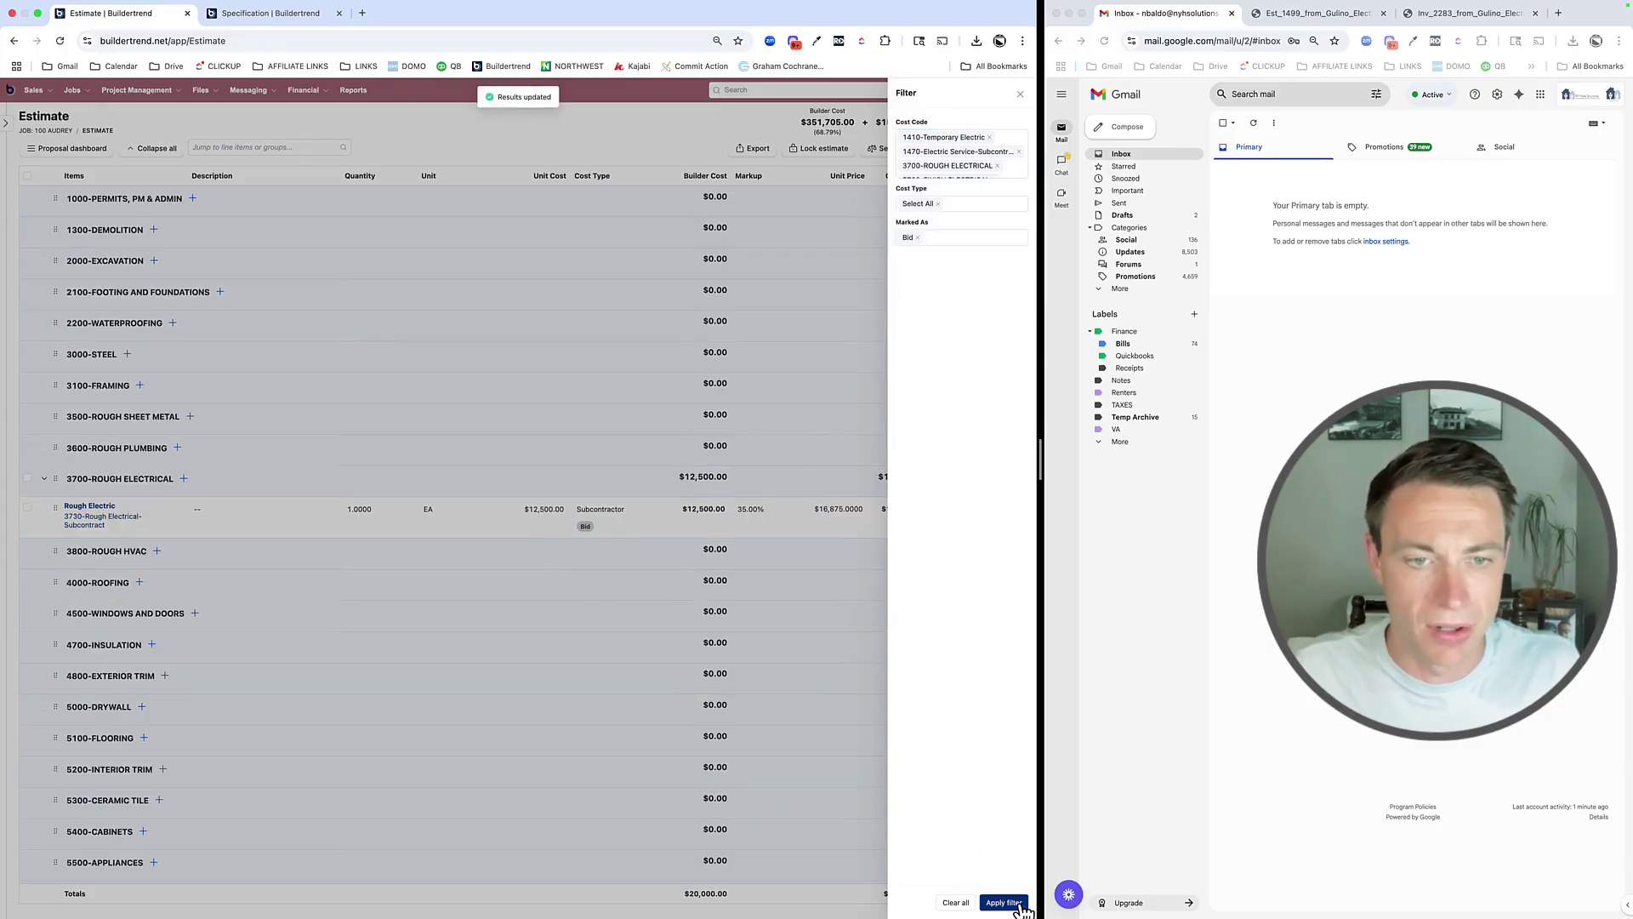
{"action": "left_click", "coordinate": [1020, 93]}
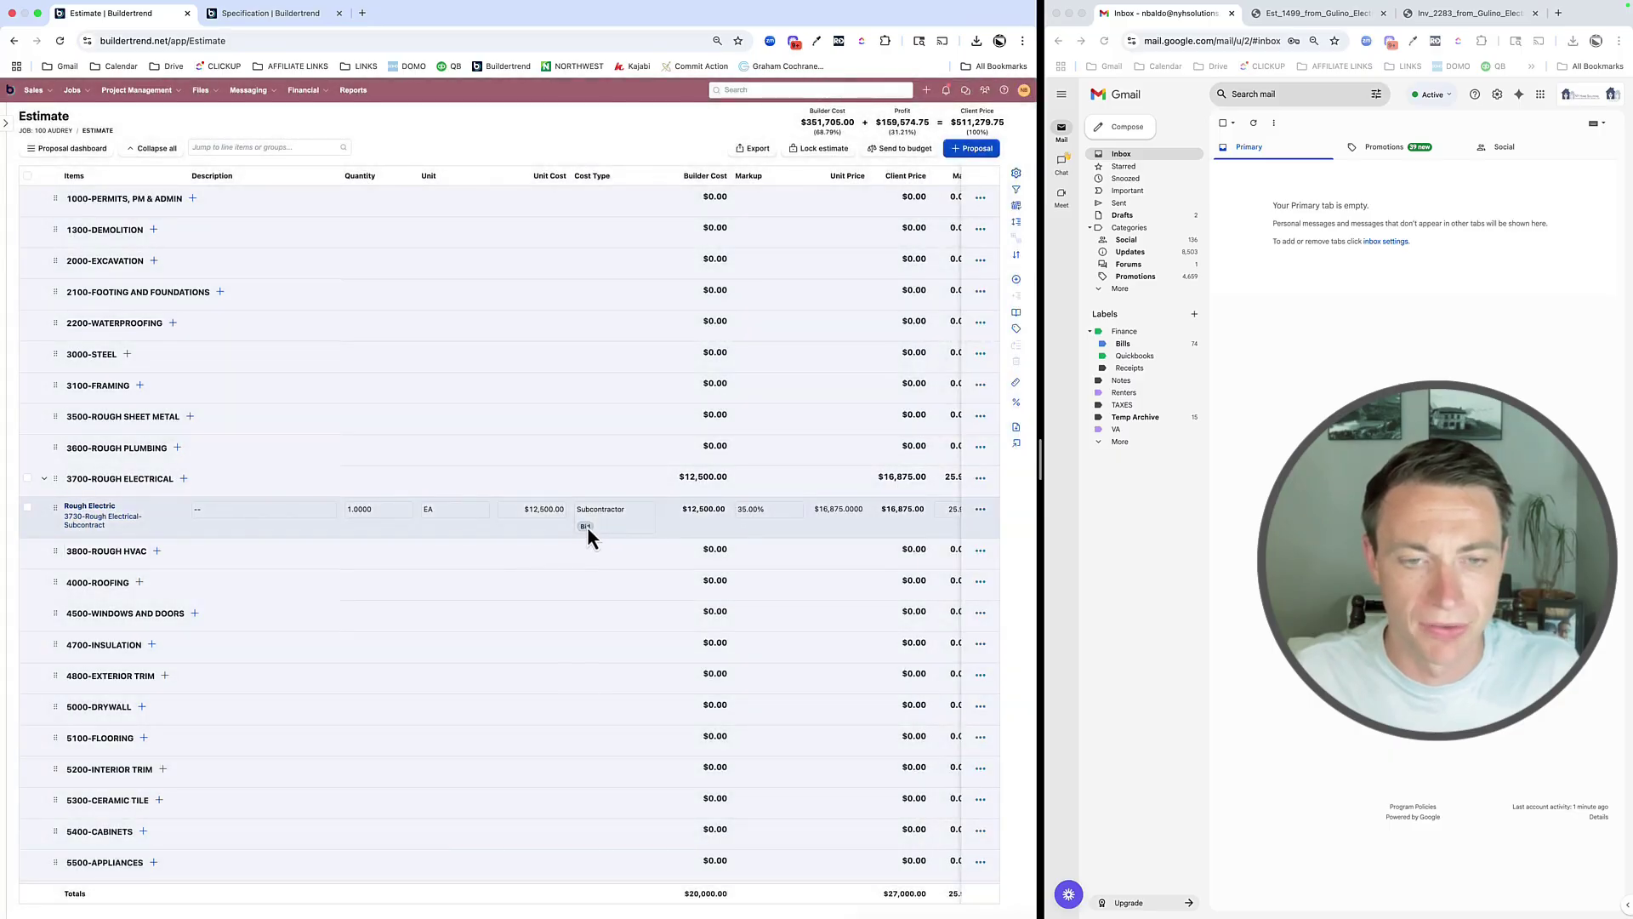
Create a bid package titled ELECTRIC from all filtered items, Rough Electric and Final Electric
{"action": "scroll", "coordinate": [572, 528], "scroll_direction": "down", "scroll_amount": 5}
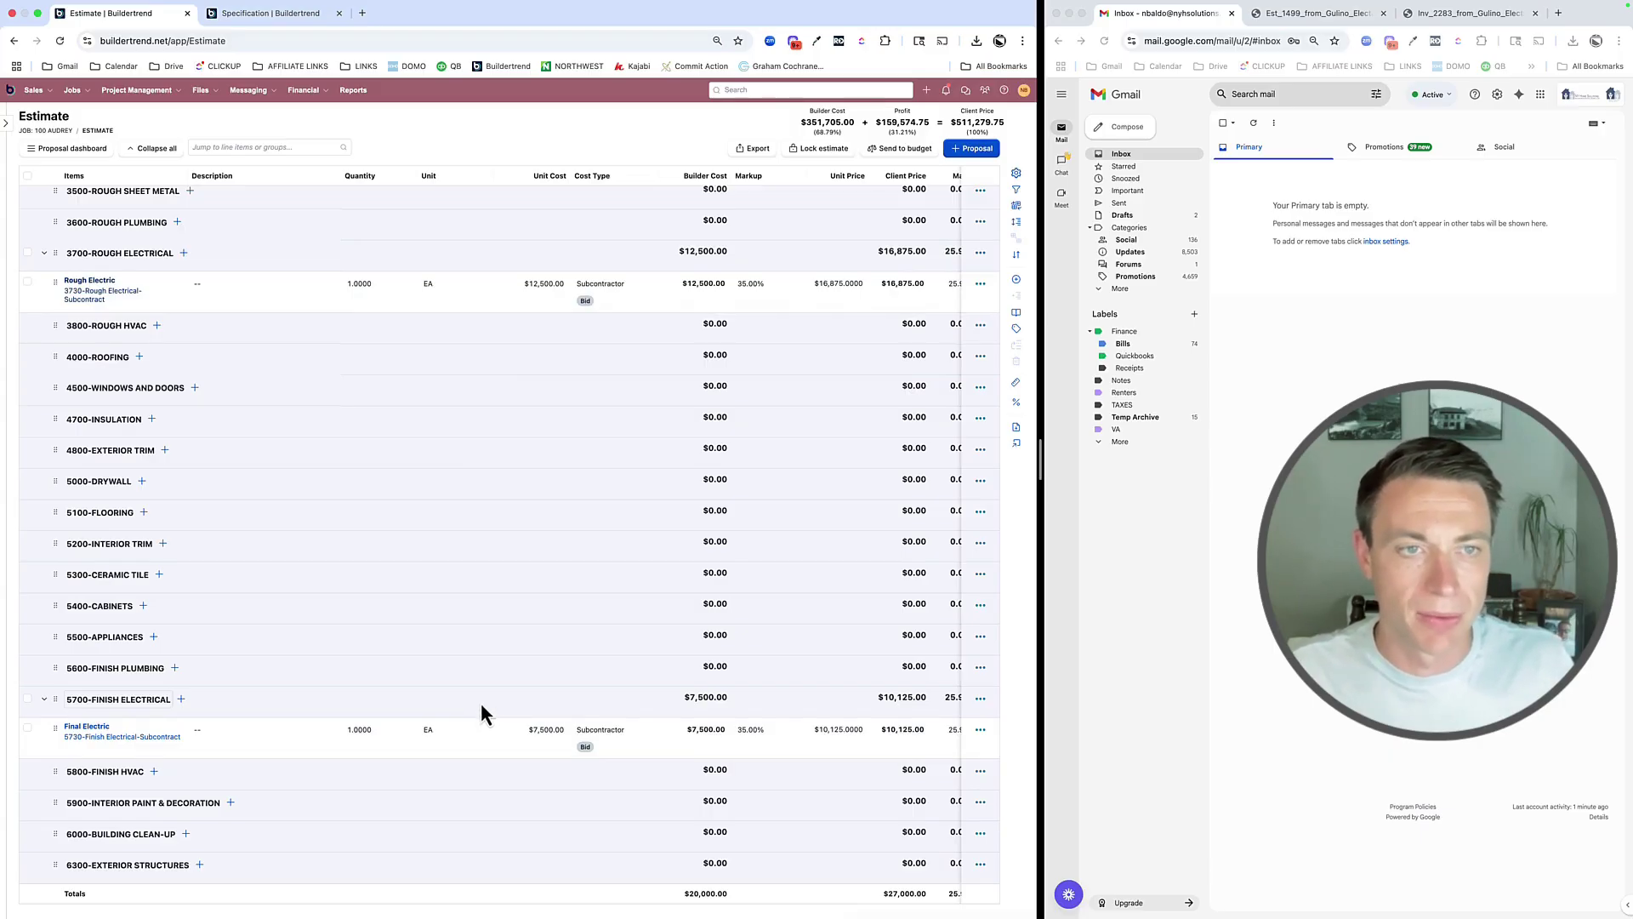
{"action": "left_click", "coordinate": [28, 175]}
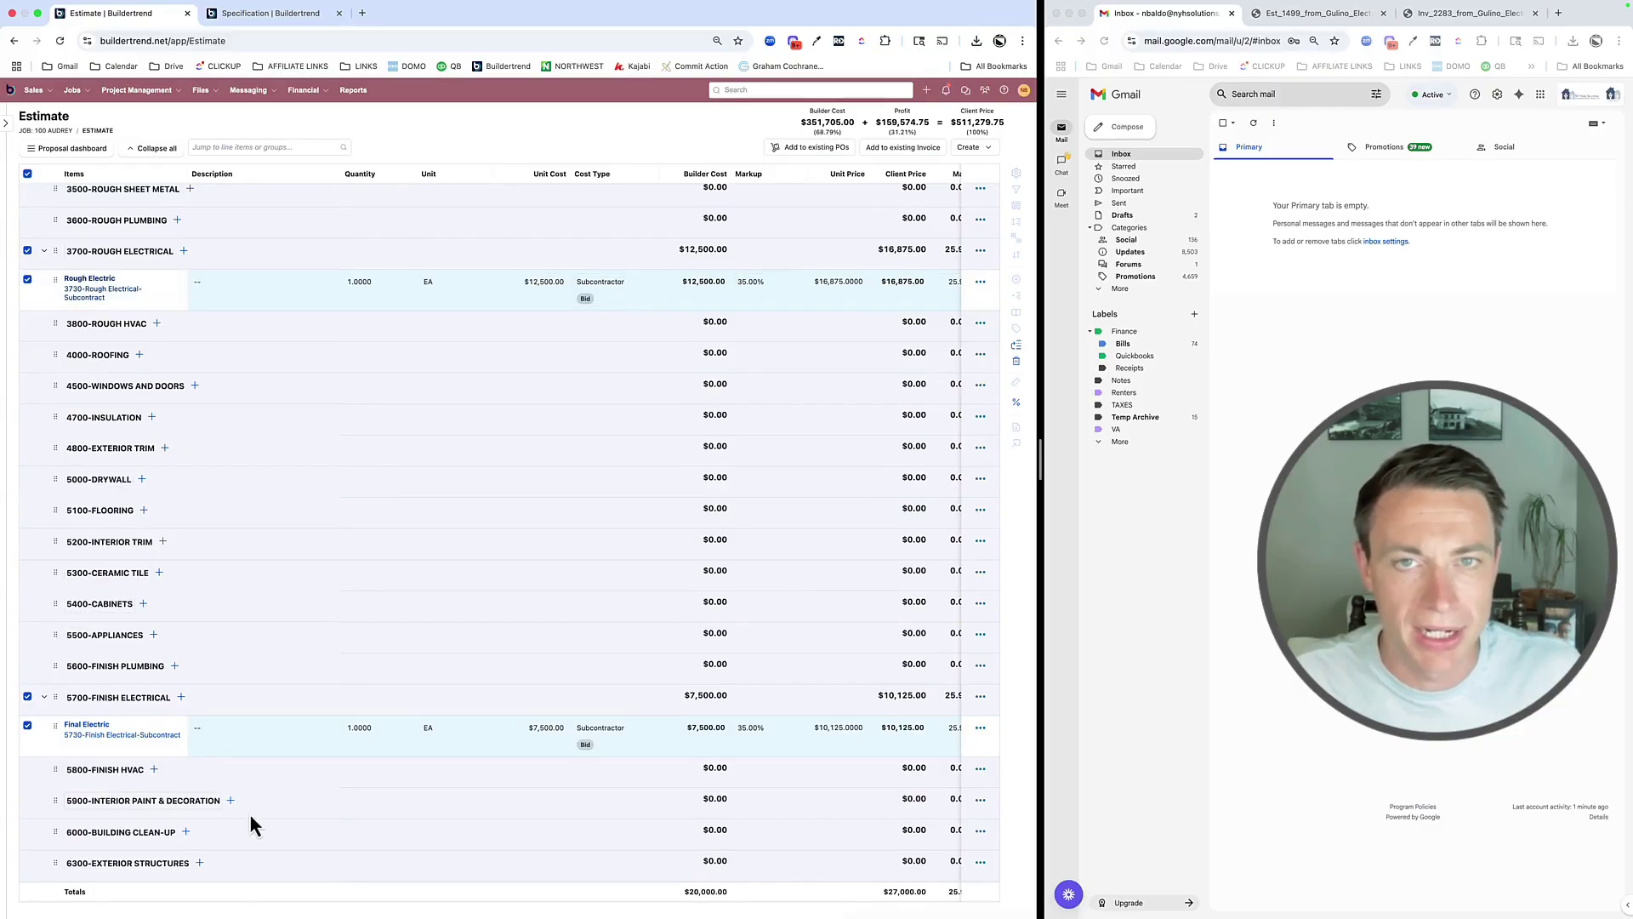
{"action": "left_click", "coordinate": [972, 148]}
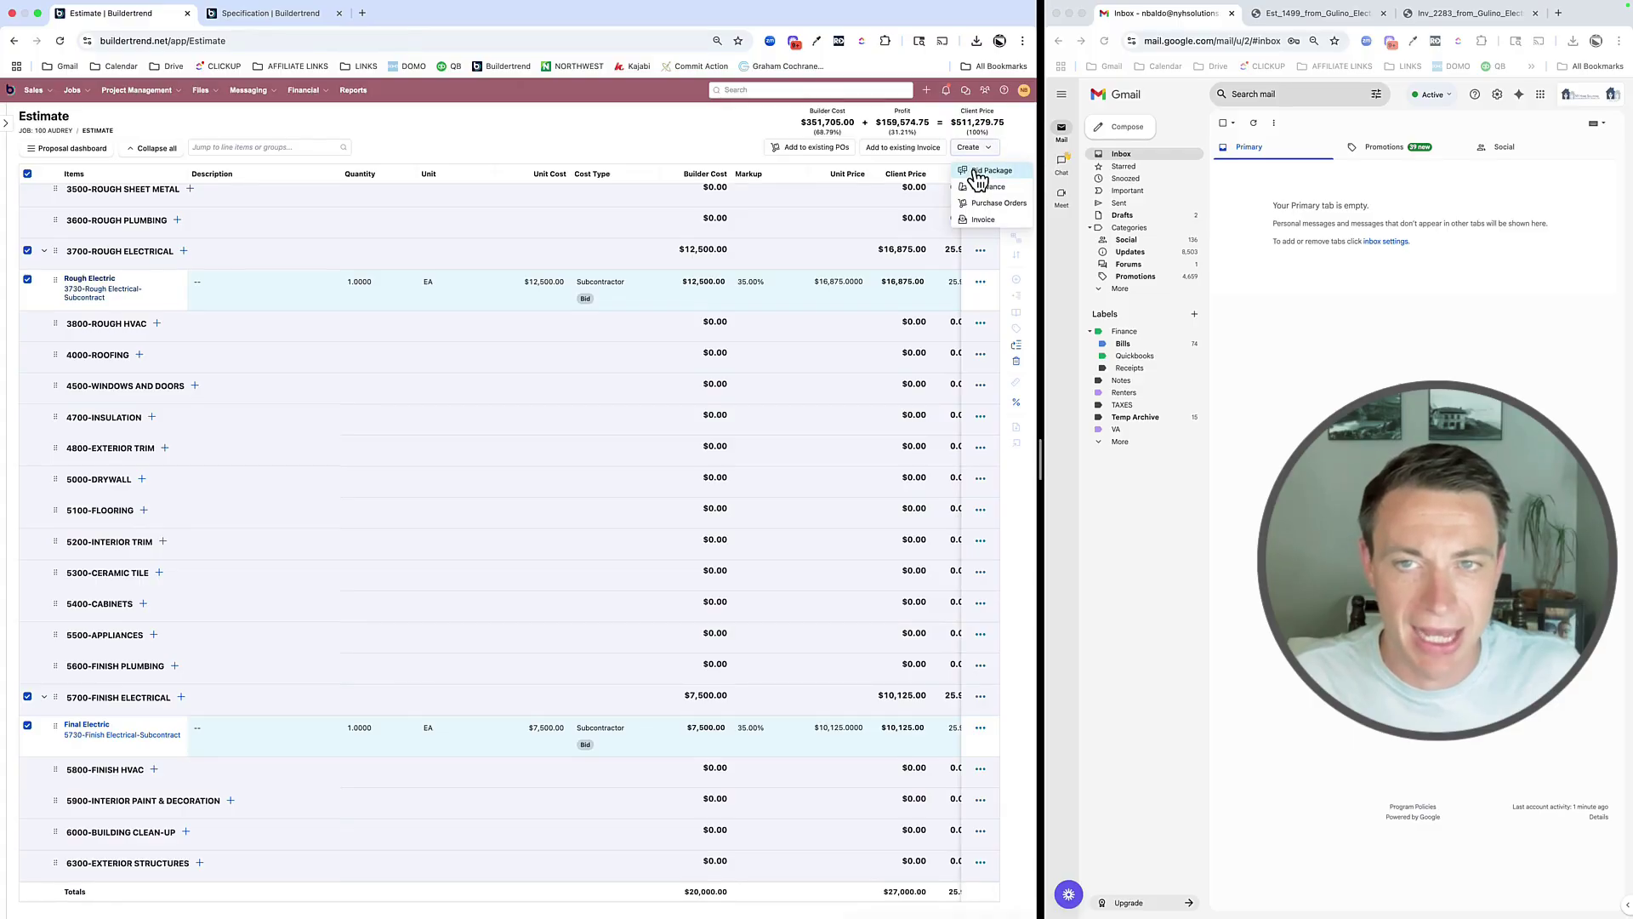
{"action": "left_click", "coordinate": [979, 173]}
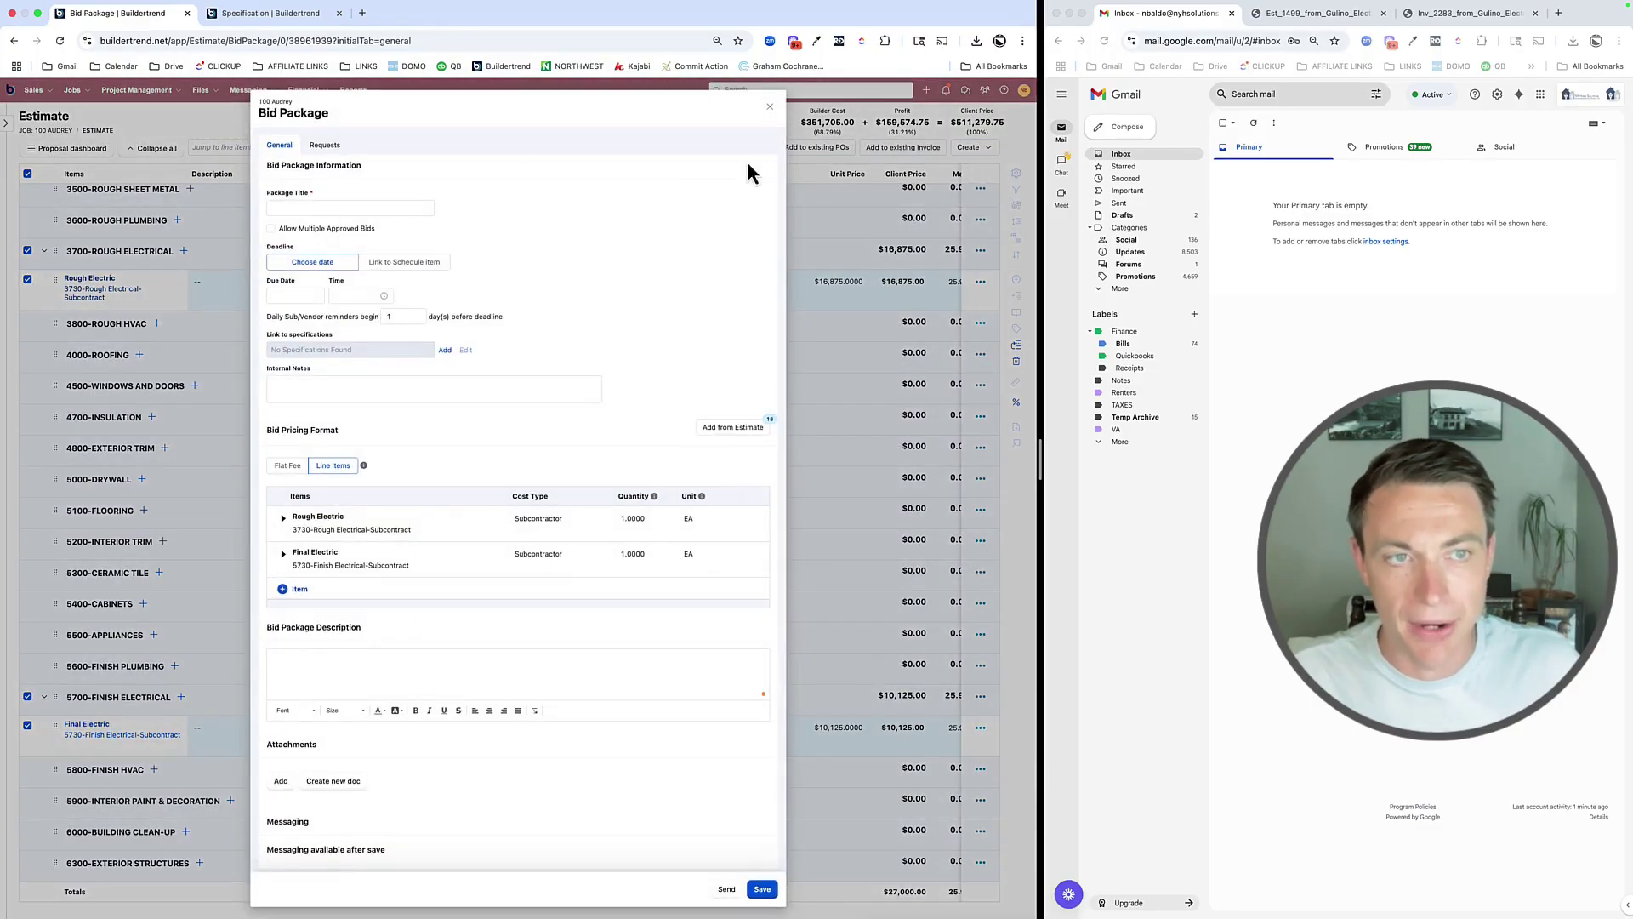
{"action": "left_click", "coordinate": [341, 208]}
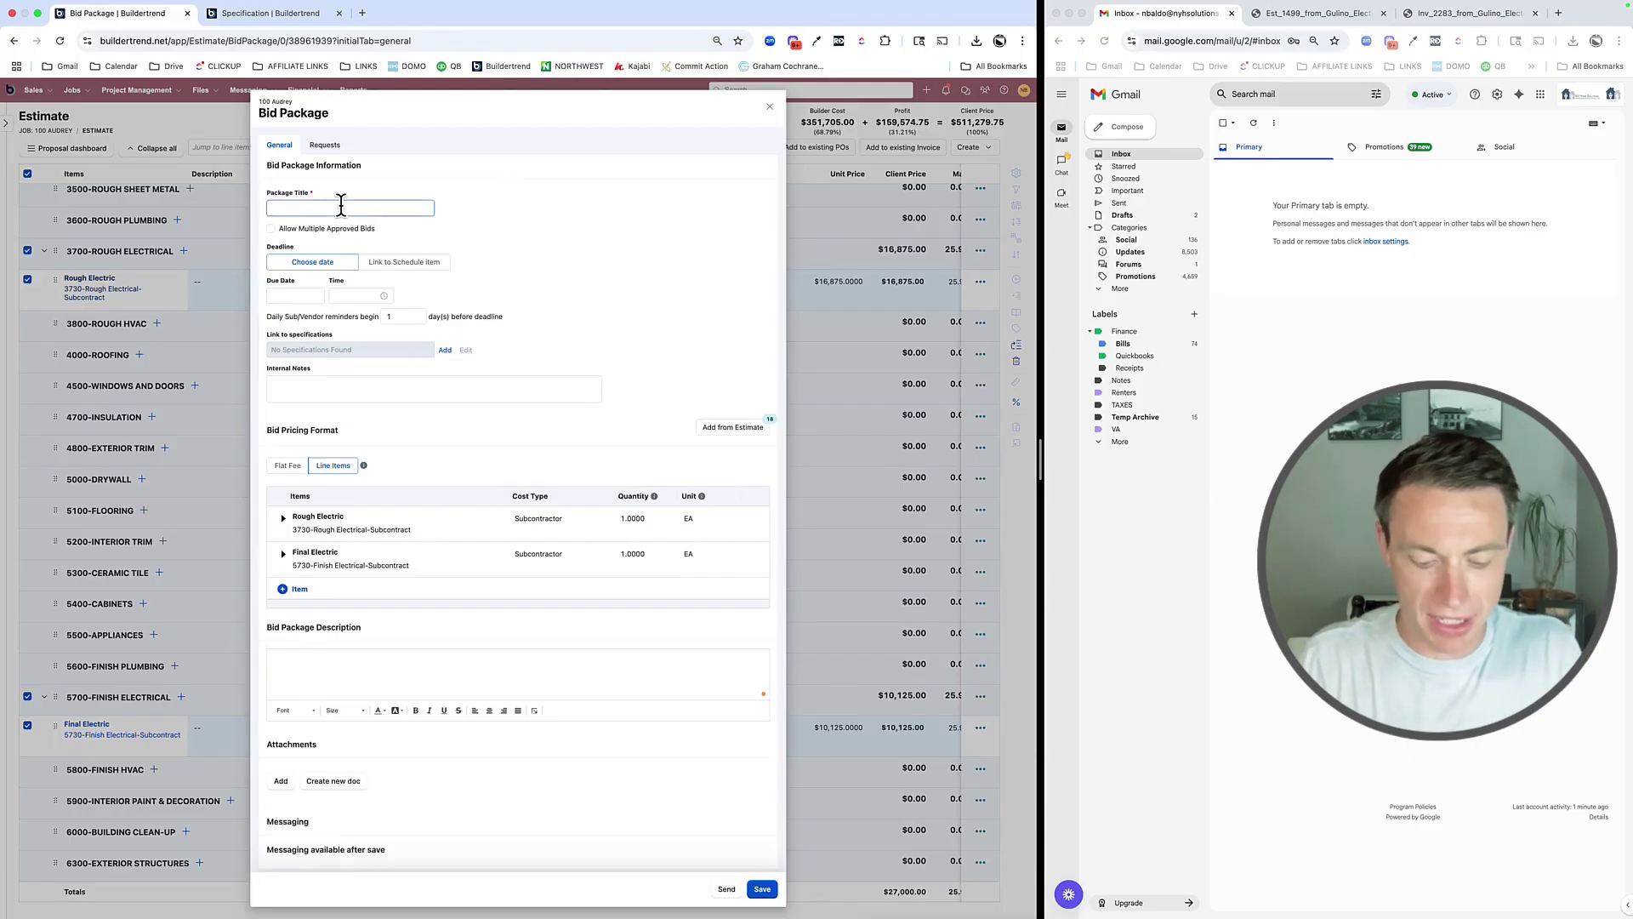
{"action": "type", "text": "ELECTRIC"}
{"action": "key", "text": "Tab"}
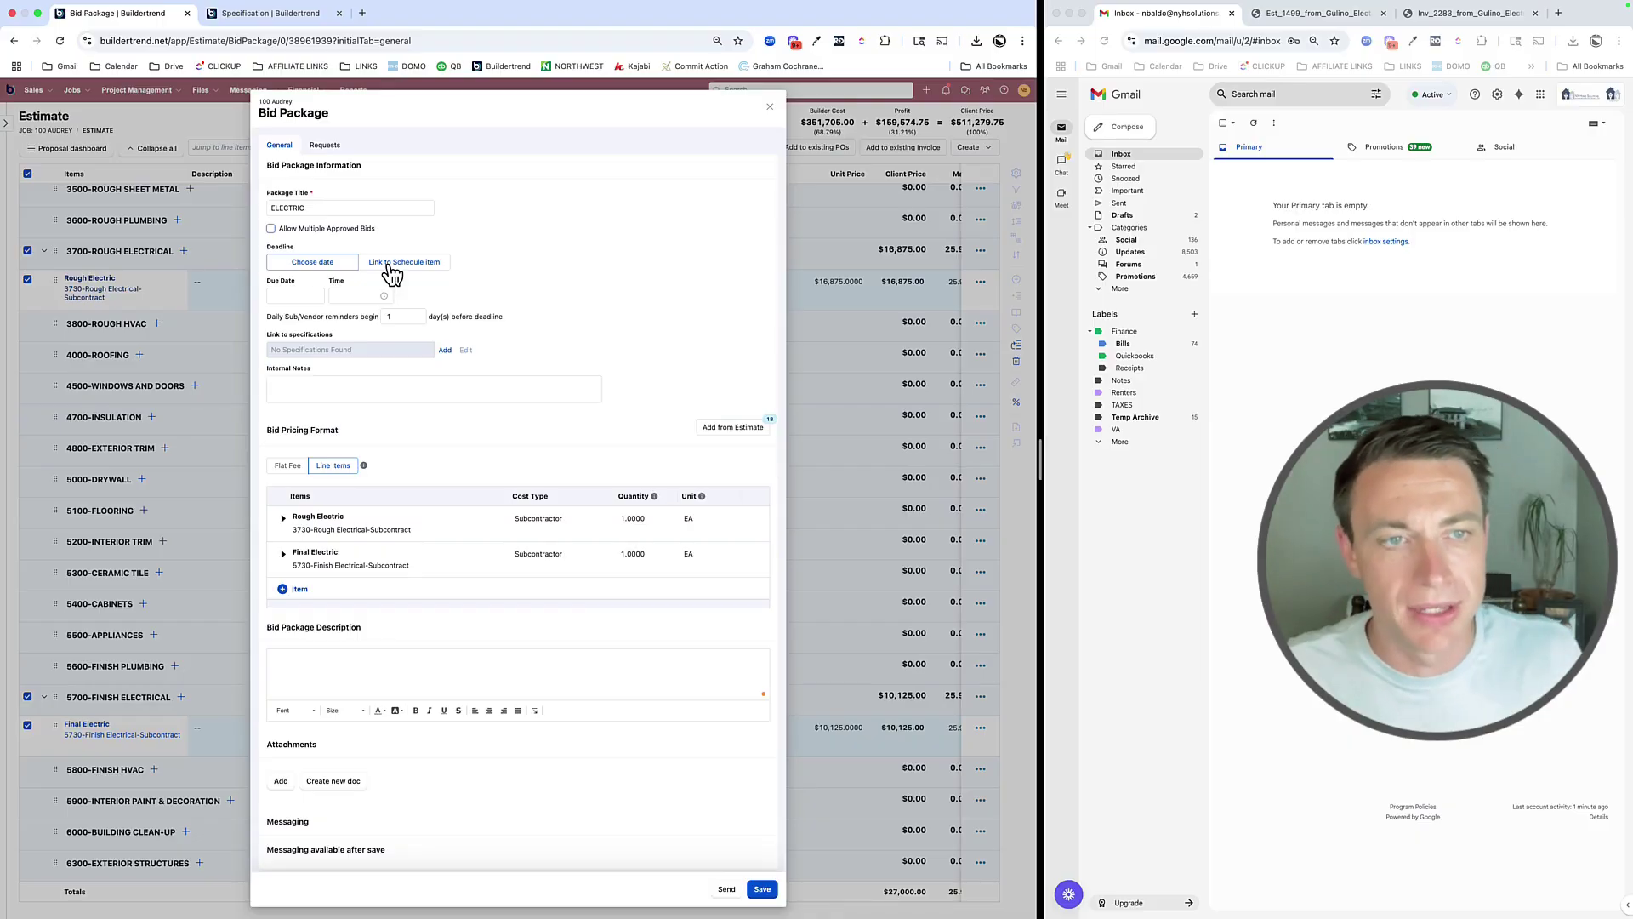
Link the bid package deadline to the A-Production Start schedule item, due 90 days before
{"action": "left_click", "coordinate": [391, 264]}
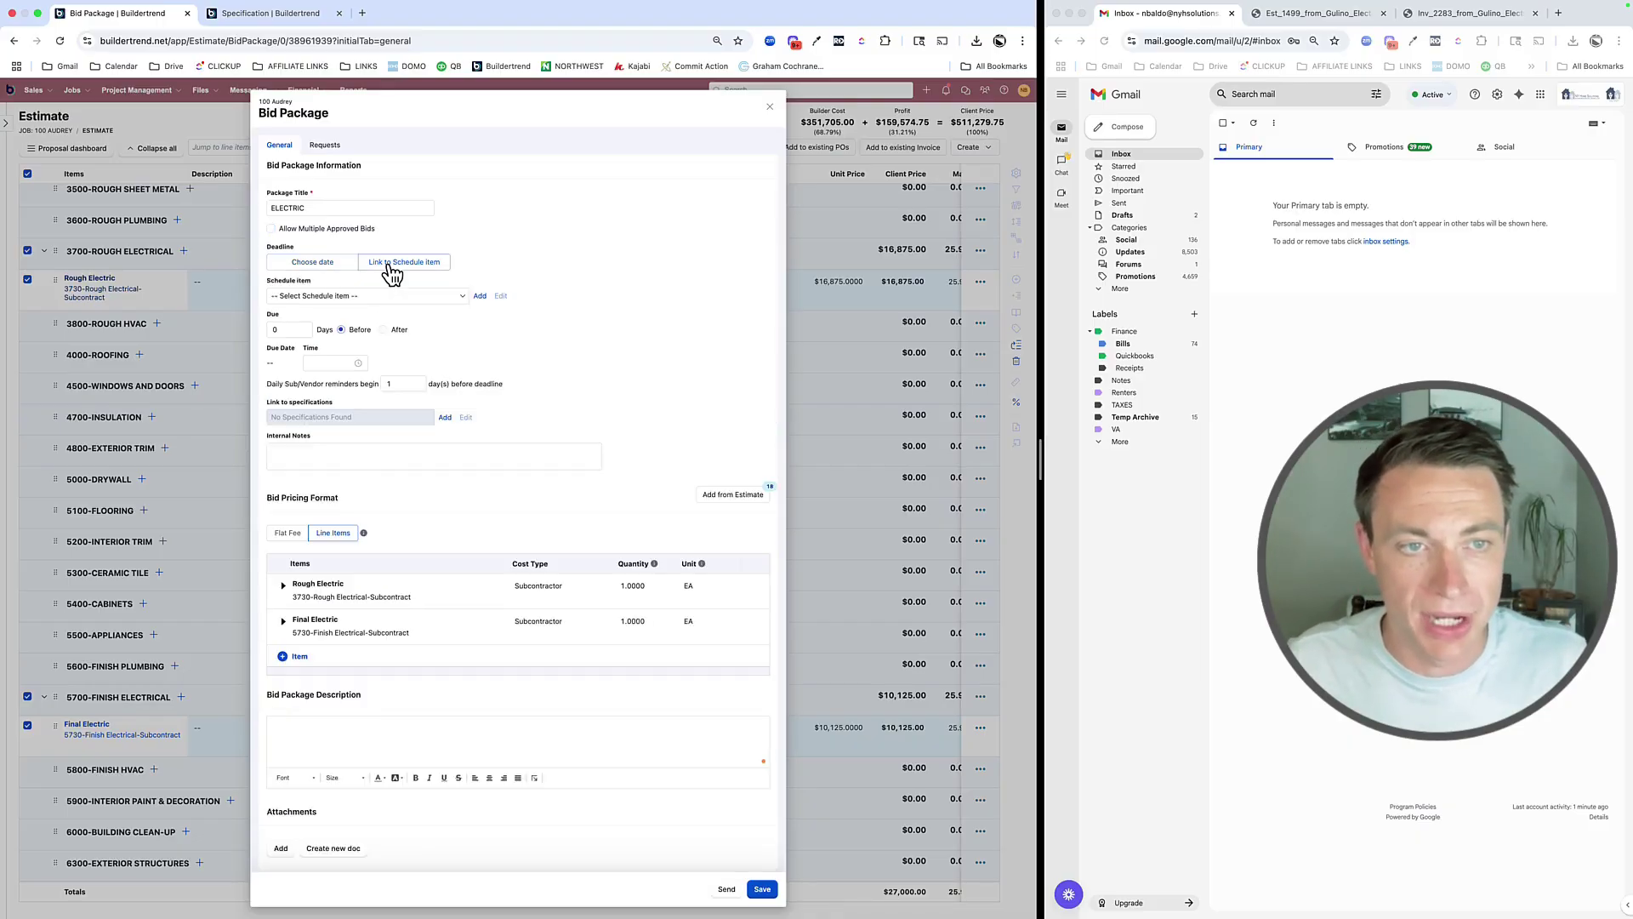
{"action": "left_click", "coordinate": [348, 293]}
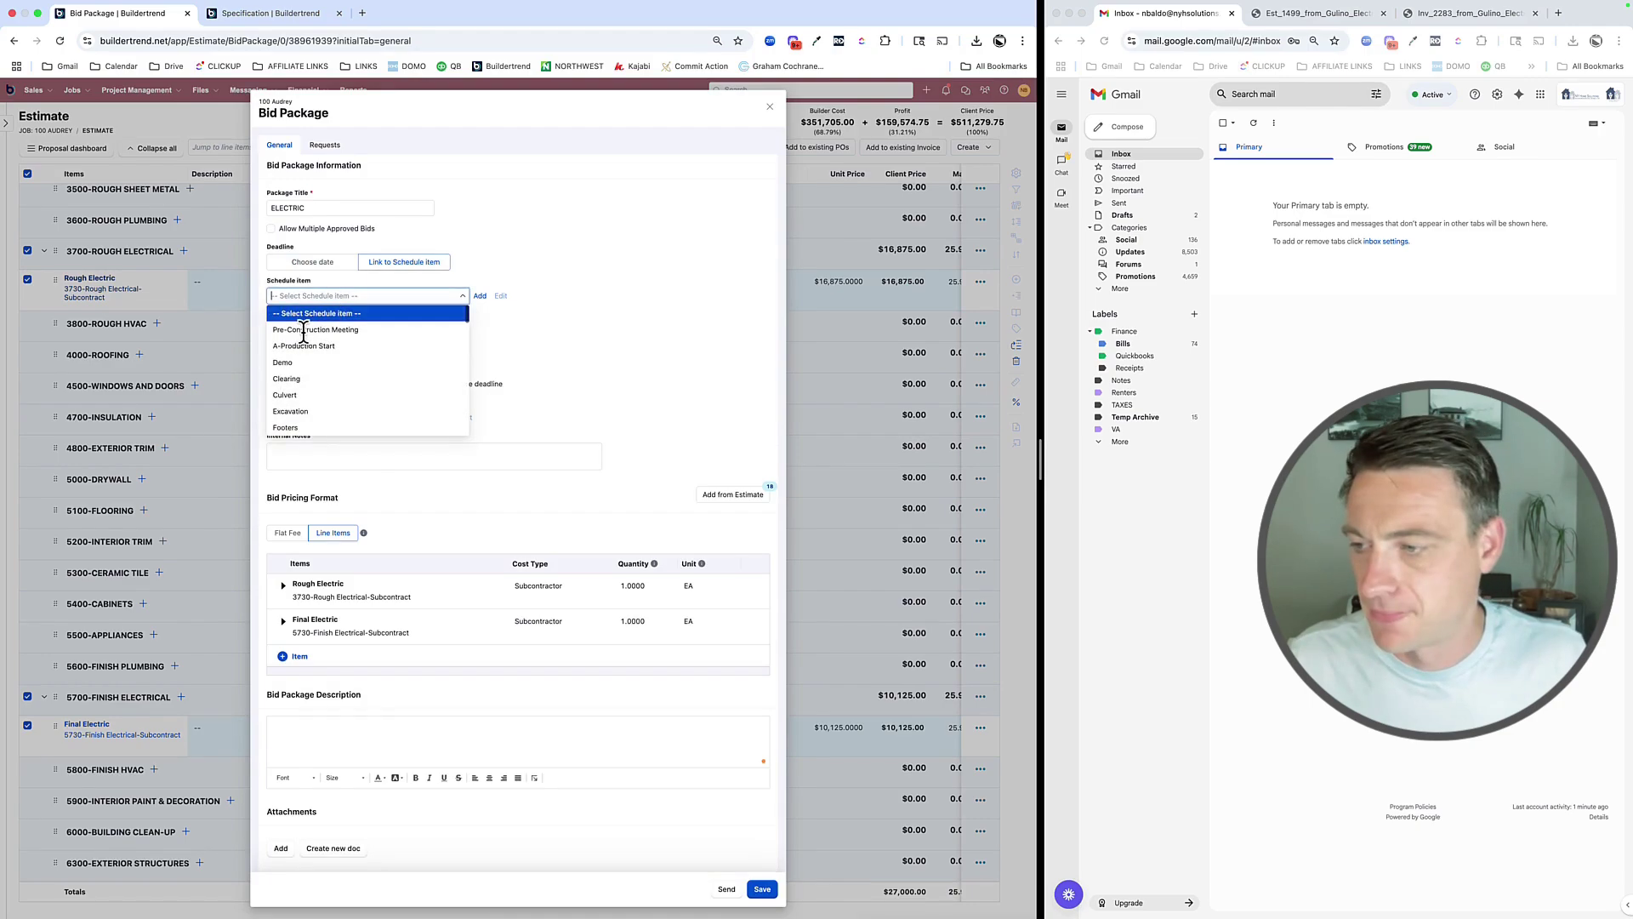
{"action": "left_click", "coordinate": [306, 331]}
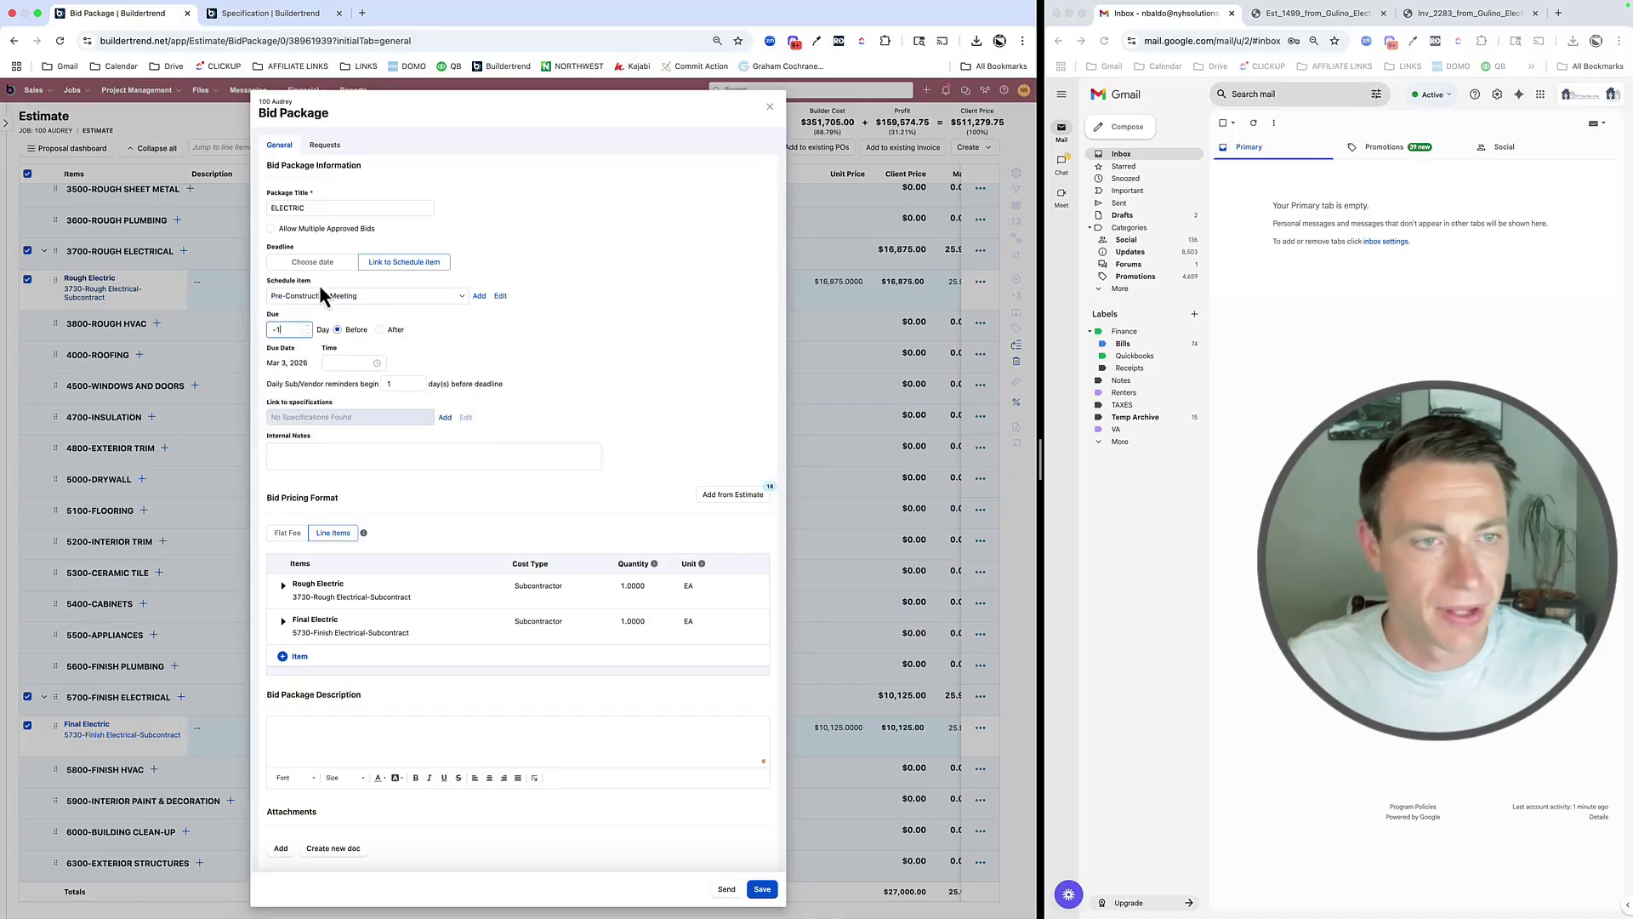
{"action": "left_click", "coordinate": [314, 295]}
{"action": "left_click", "coordinate": [298, 344]}
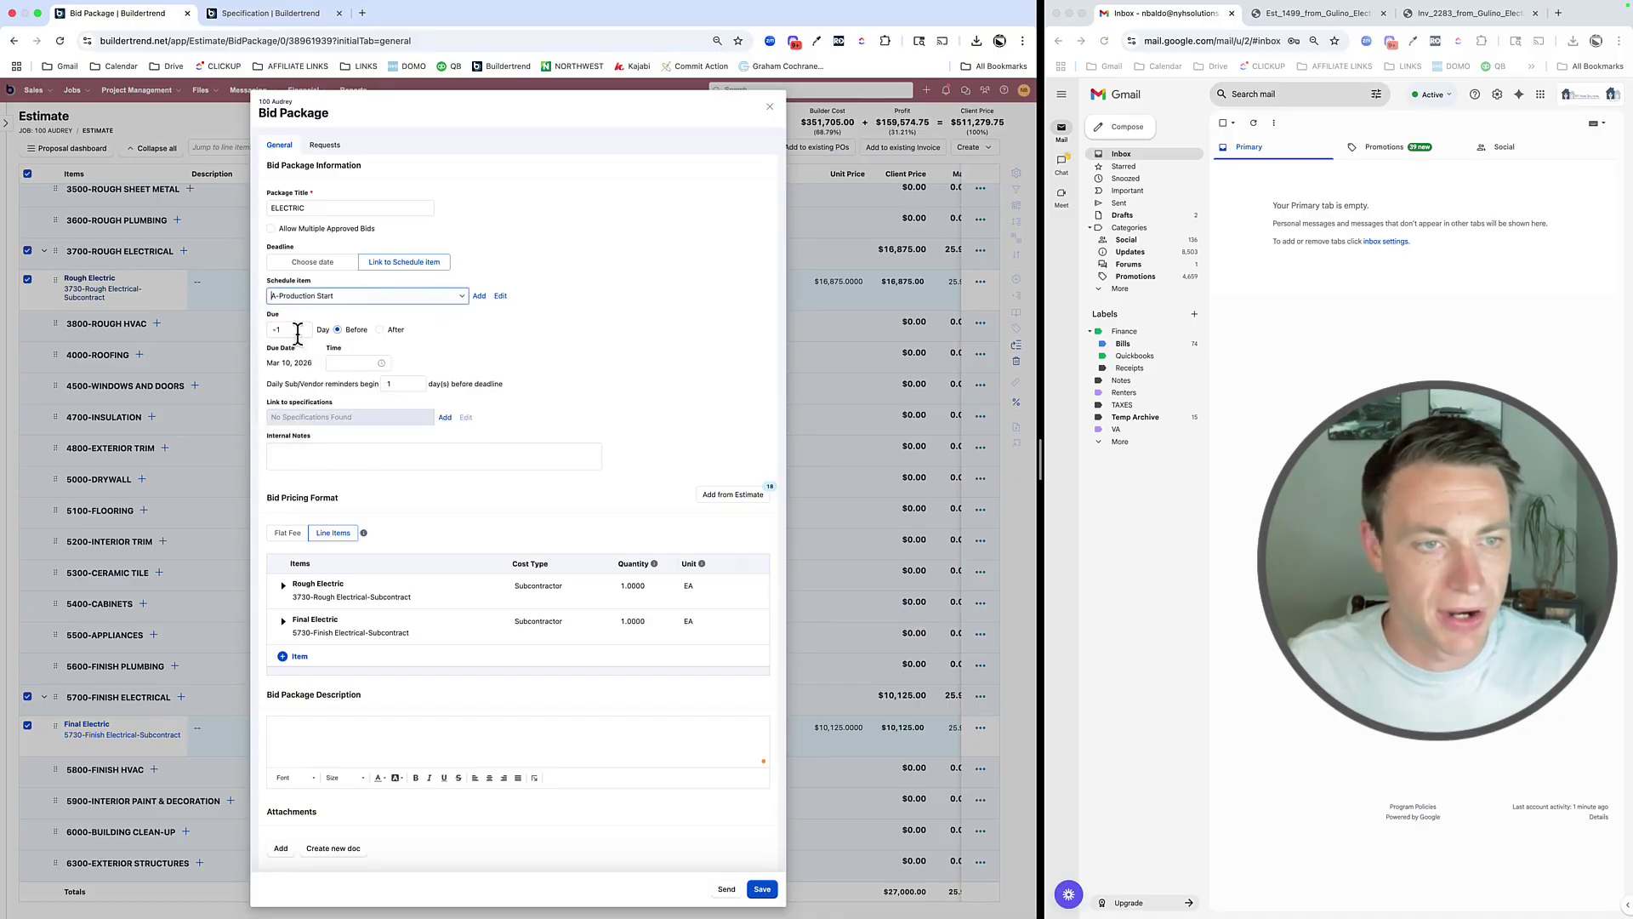
{"action": "left_click_drag", "start_coordinate": [290, 335], "coordinate": [253, 324]}
{"action": "type", "text": "90"}
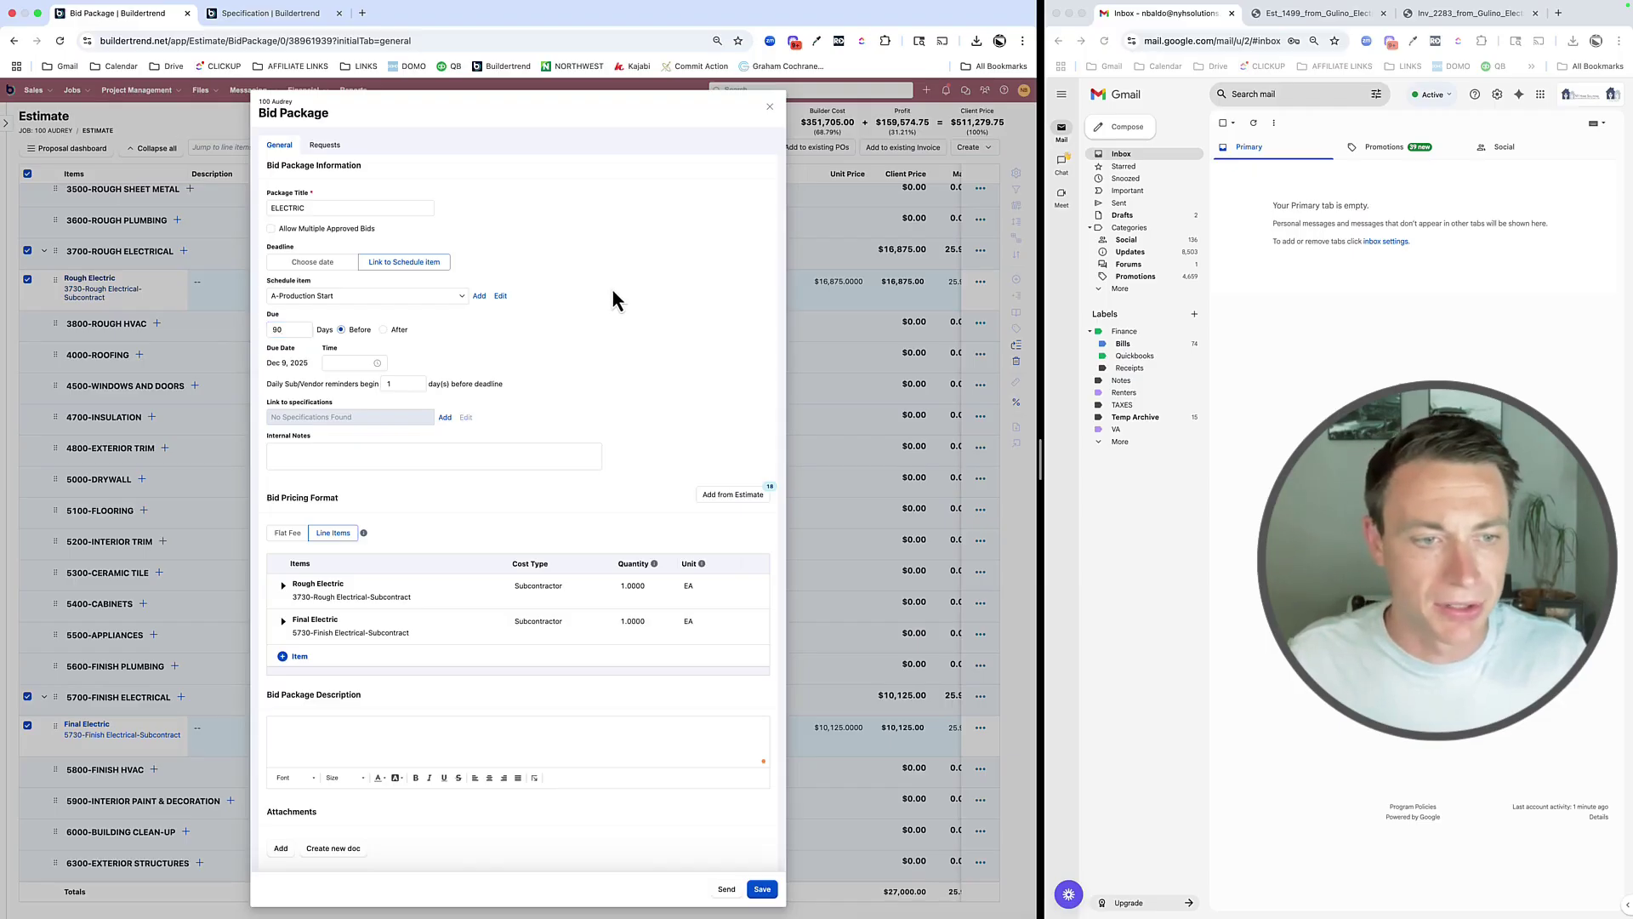
{"action": "left_click", "coordinate": [349, 460]}
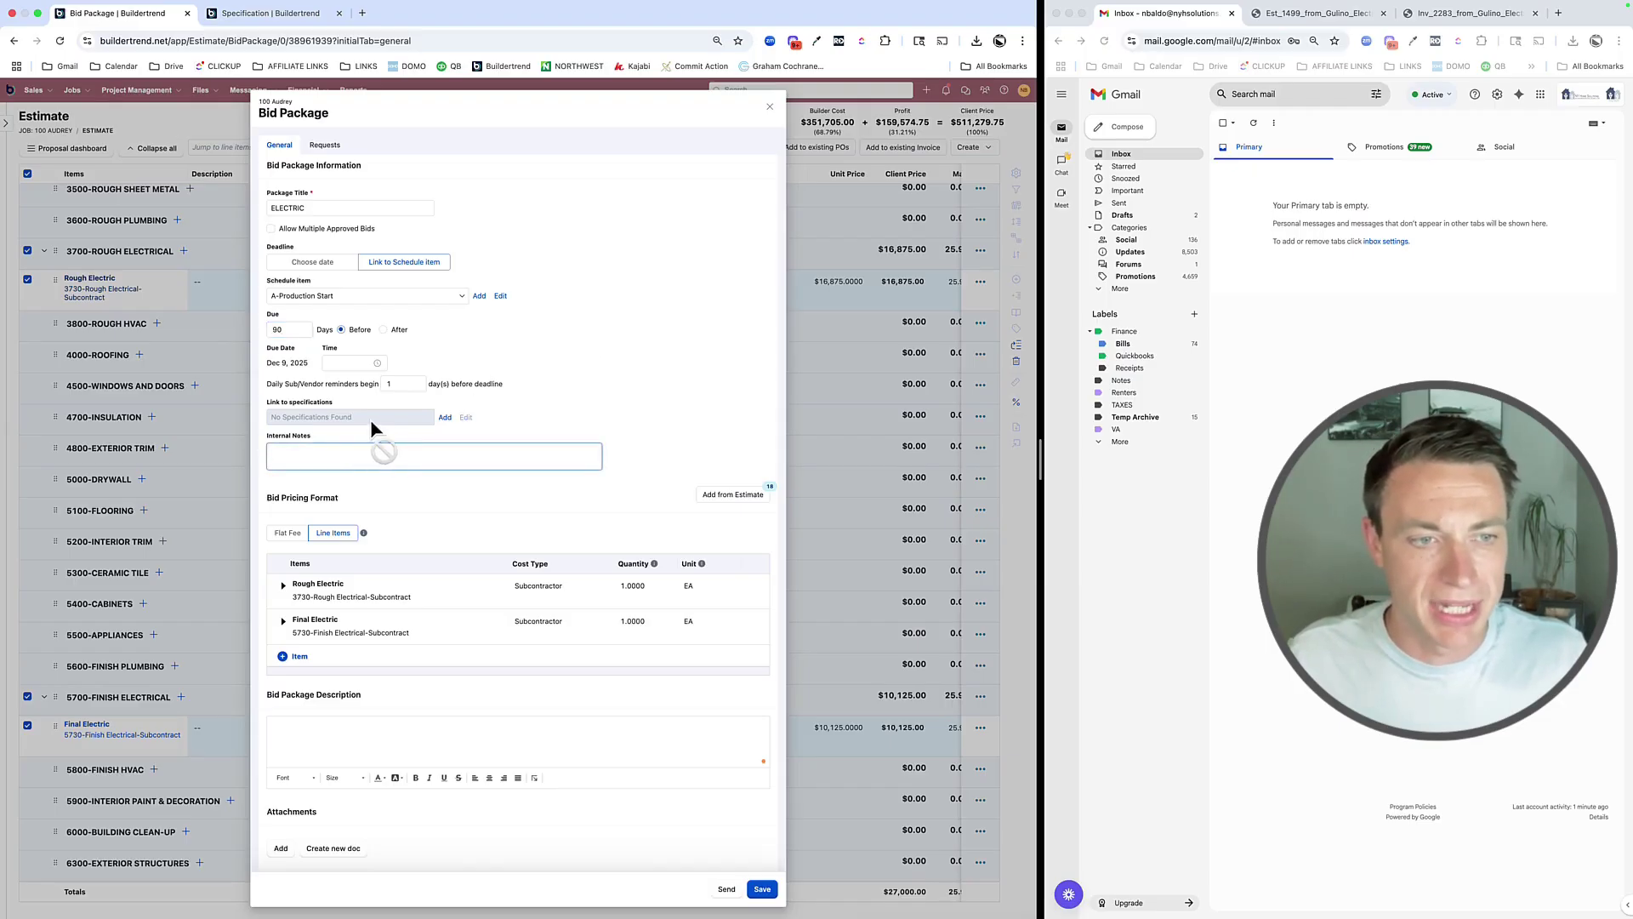
Copy the full Rough Electric scope list from the open specification into the bid package description and save the package
{"action": "scroll", "coordinate": [425, 494], "scroll_direction": "down", "scroll_amount": 1}
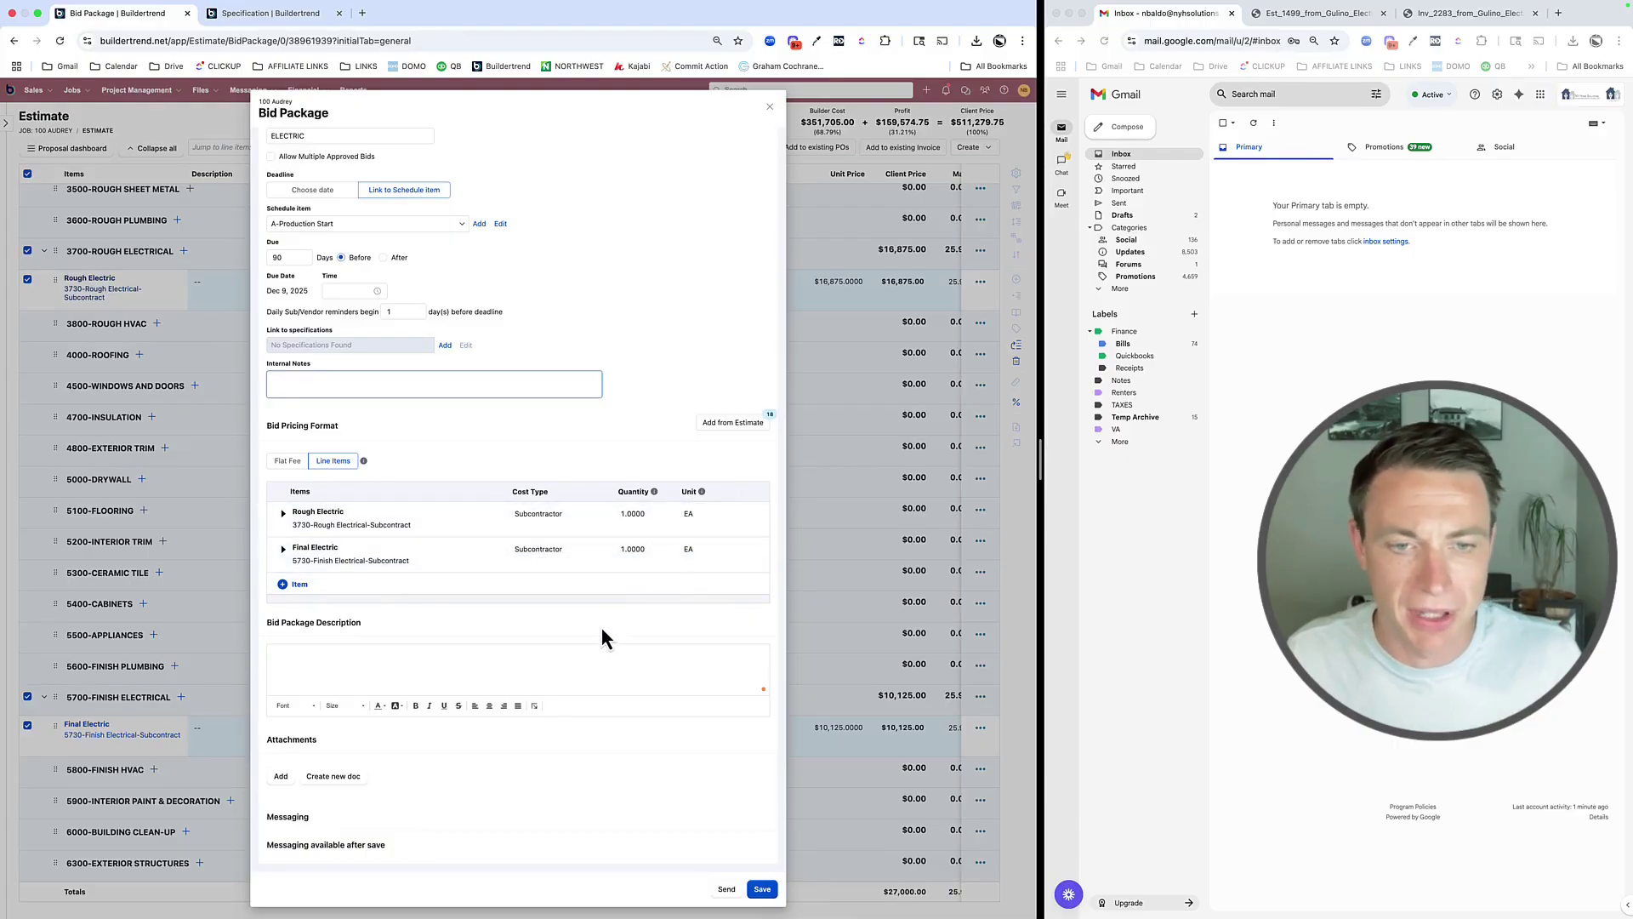
{"action": "left_click", "coordinate": [566, 667]}
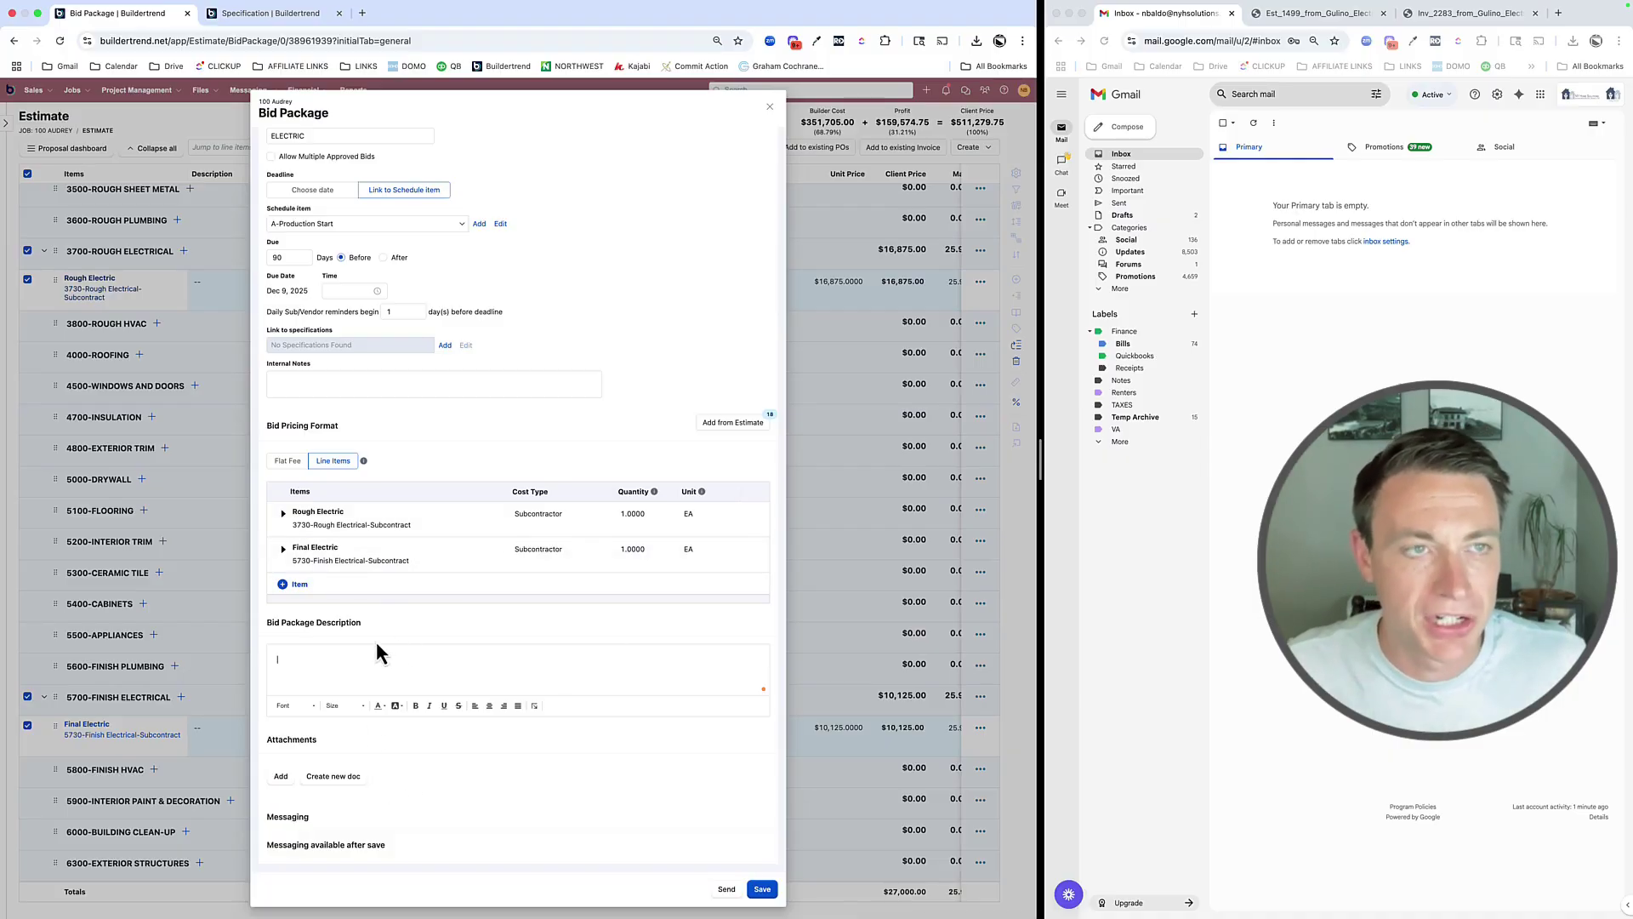
{"action": "left_click", "coordinate": [250, 18]}
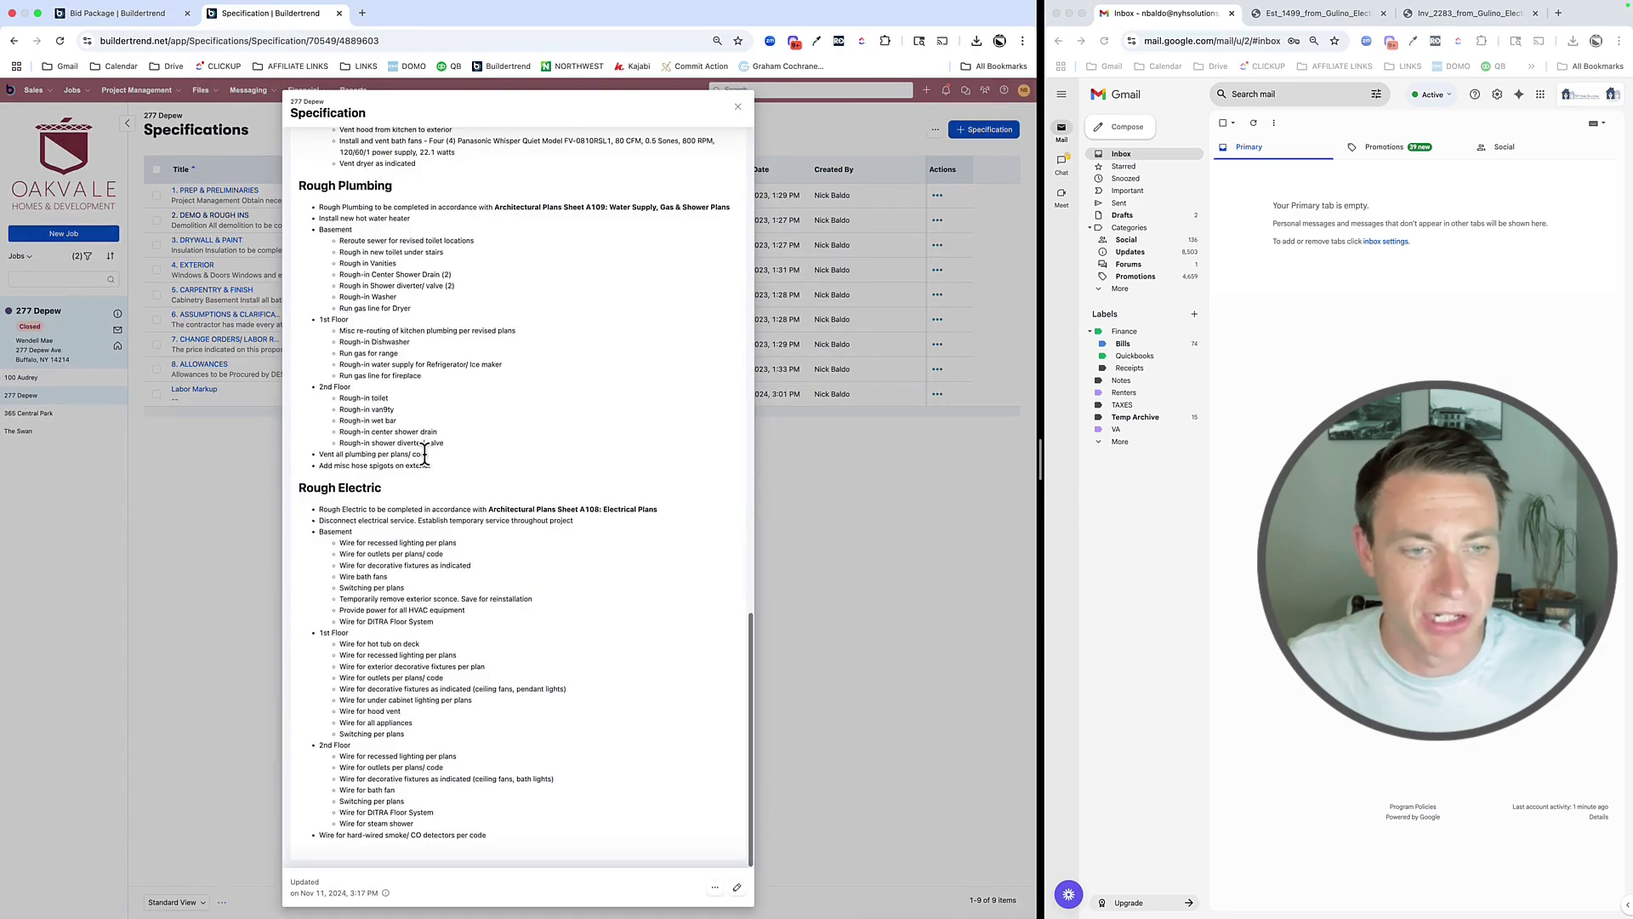
{"action": "left_click_drag", "start_coordinate": [319, 509], "coordinate": [570, 840]}
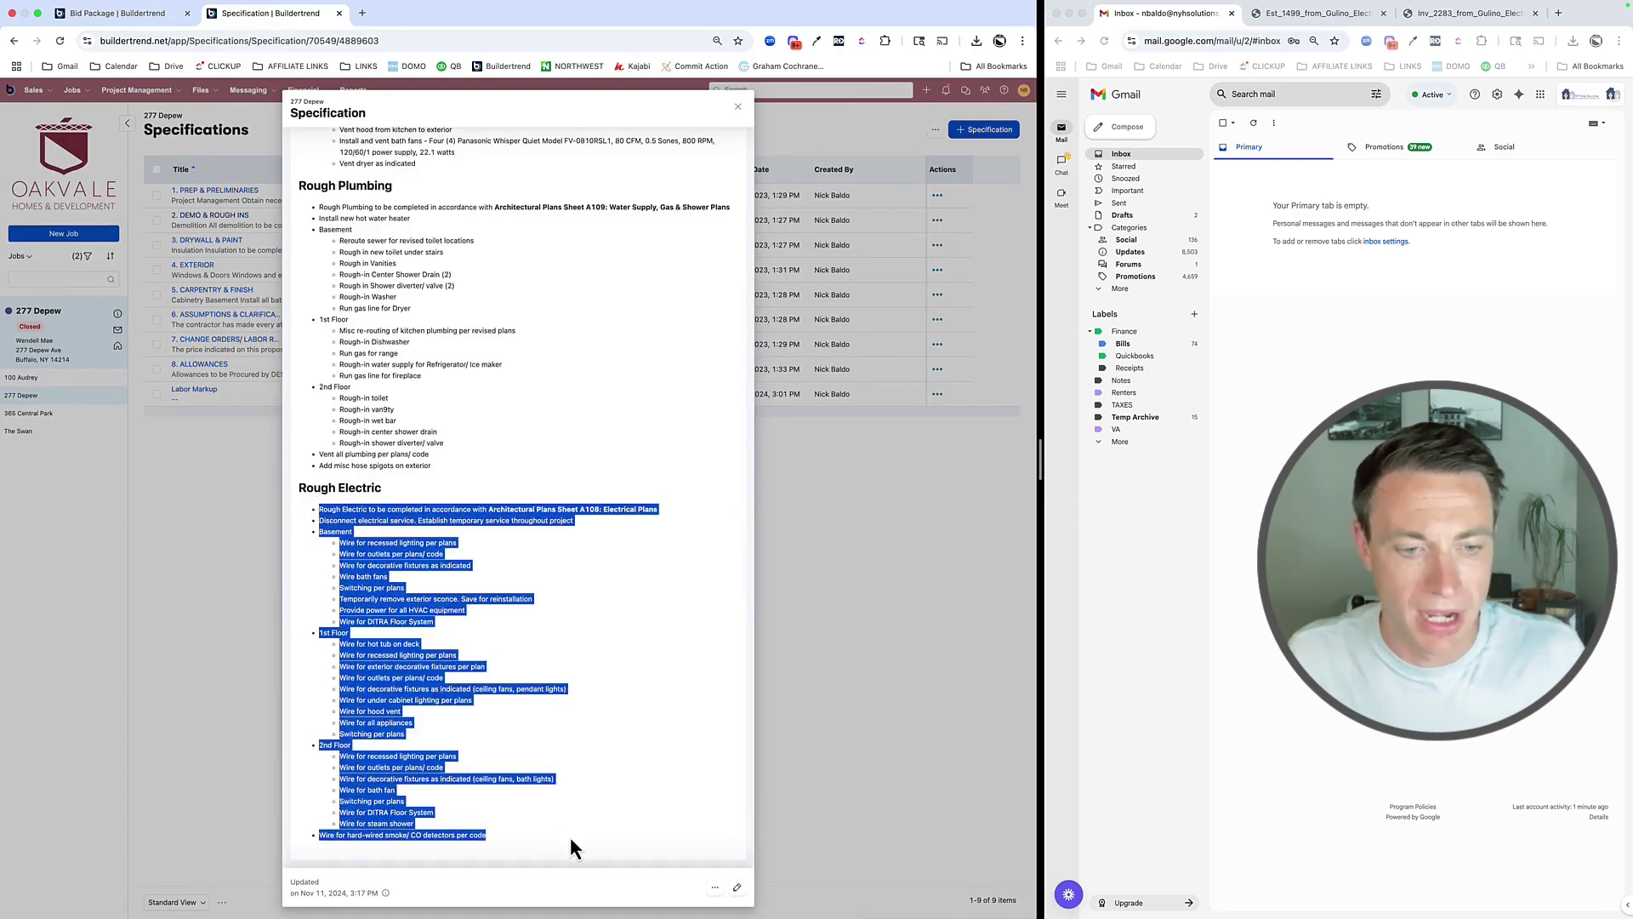
{"action": "left_click", "coordinate": [136, 12]}
{"action": "key", "text": "super+v"}
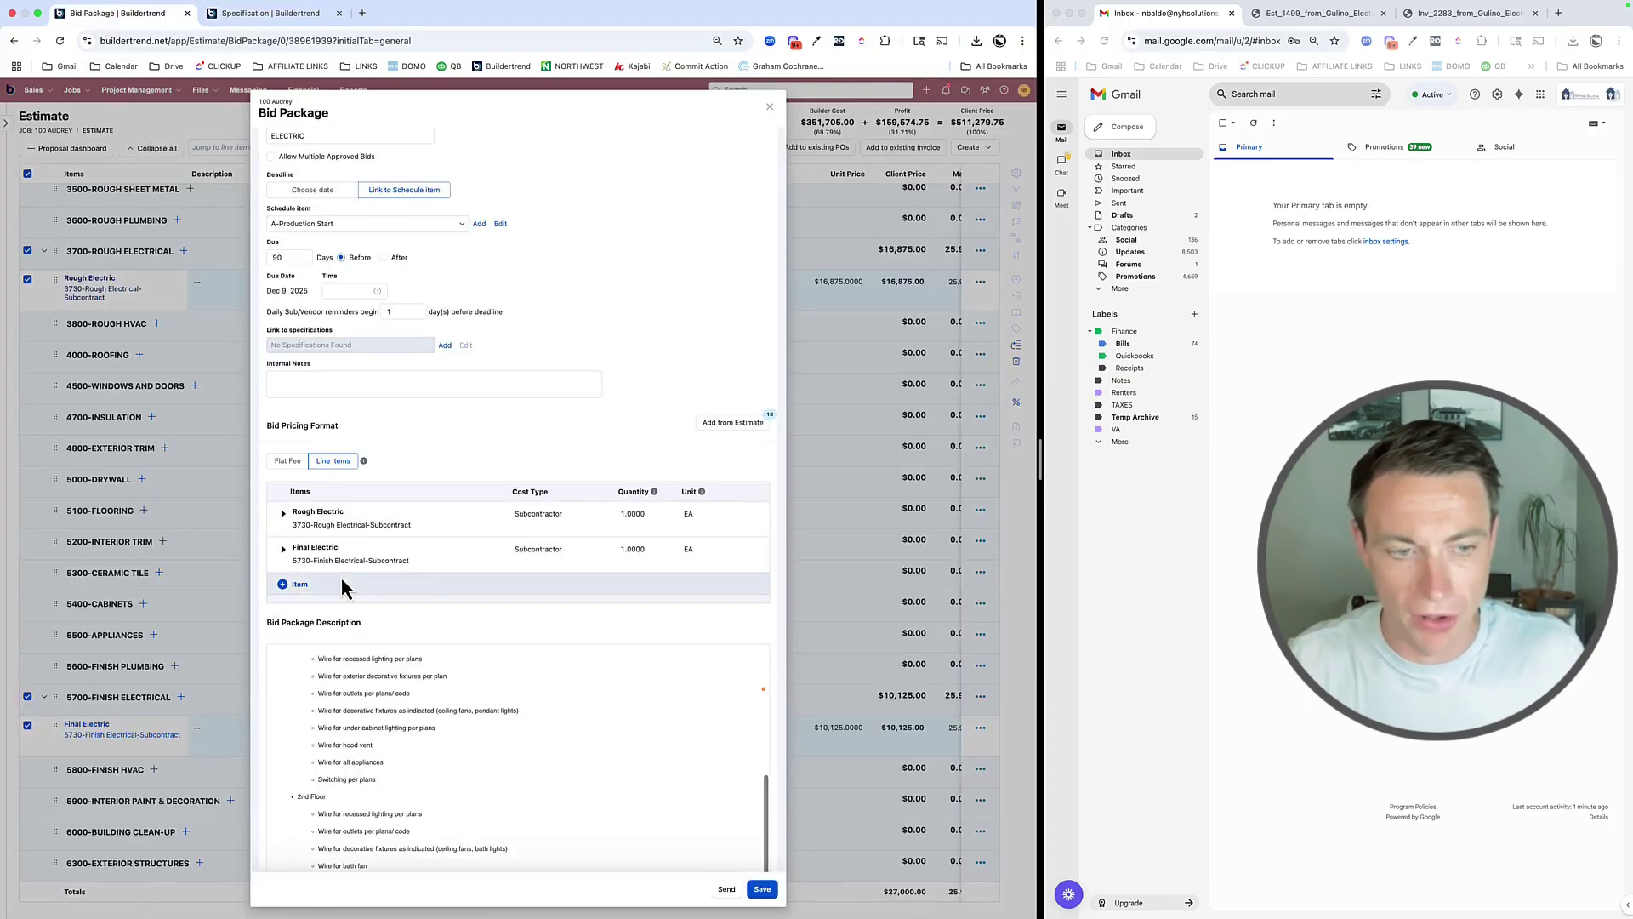
{"action": "scroll", "coordinate": [494, 467], "scroll_direction": "down", "scroll_amount": 3}
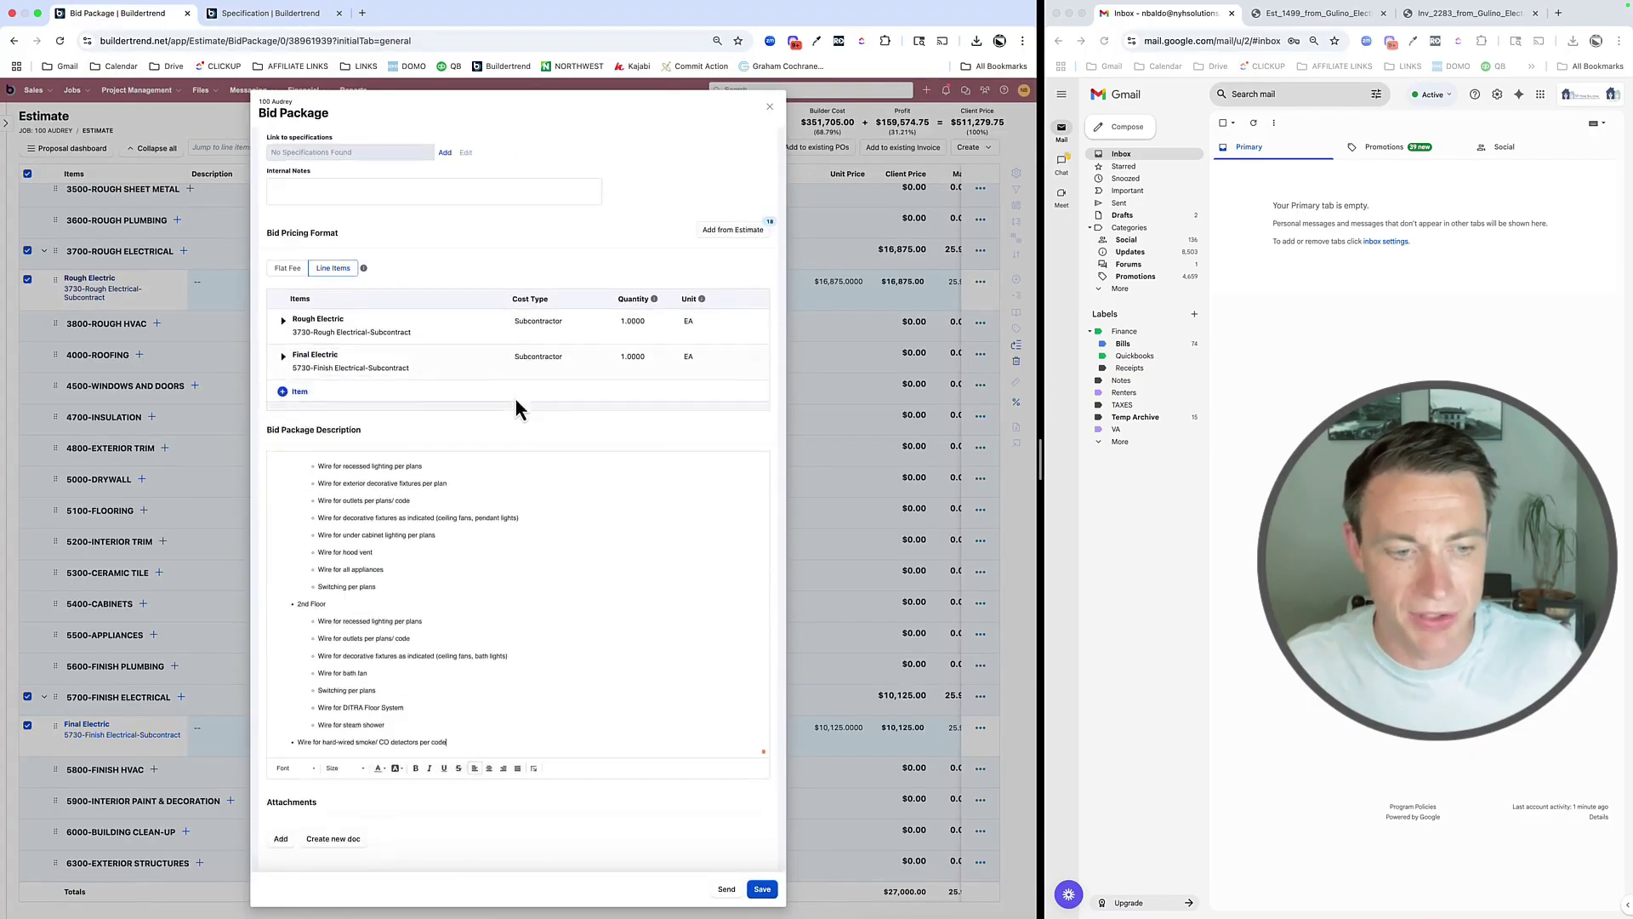
{"action": "scroll", "coordinate": [511, 500], "scroll_direction": "up", "scroll_amount": 5}
{"action": "scroll", "coordinate": [511, 500], "scroll_direction": "up", "scroll_amount": 5}
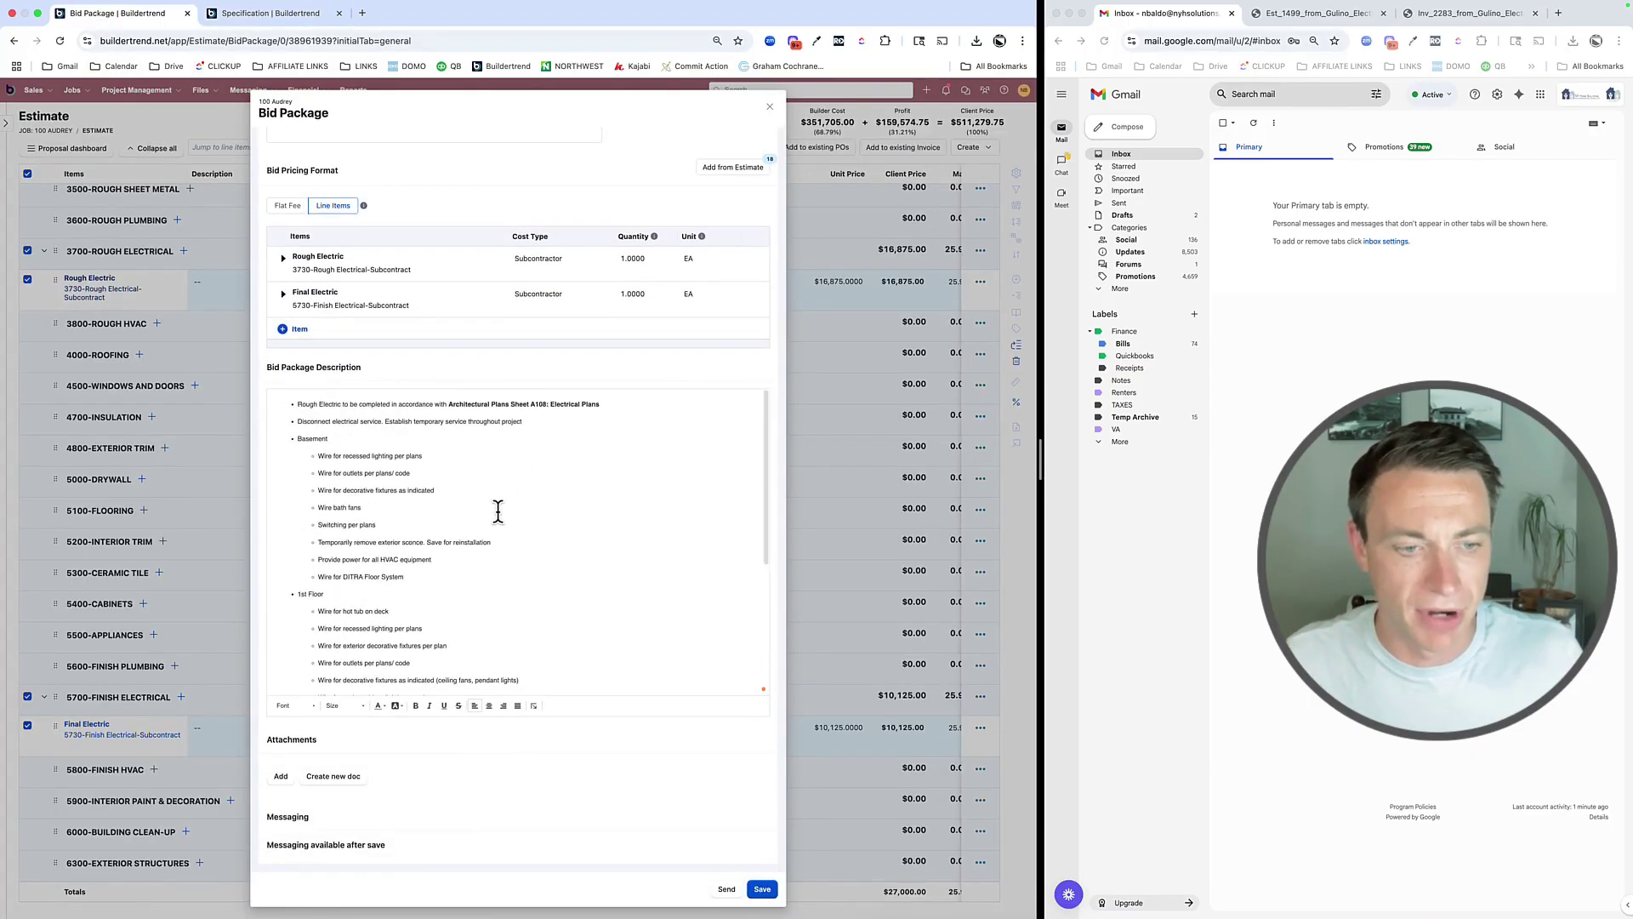
{"action": "left_click", "coordinate": [758, 892]}
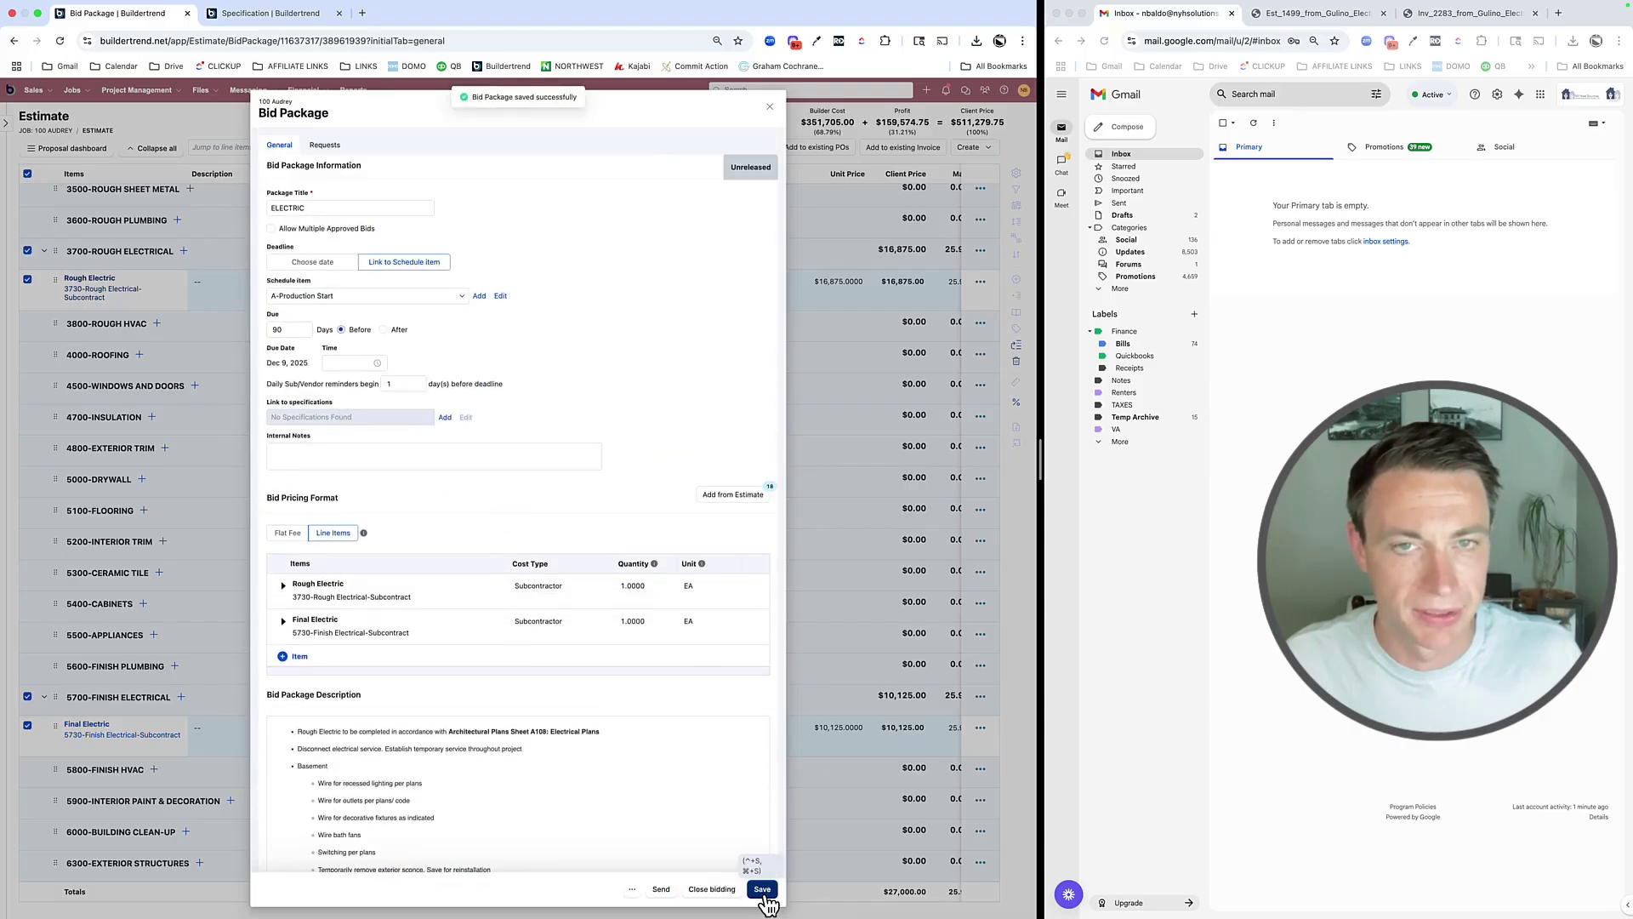
{"action": "scroll", "coordinate": [457, 657], "scroll_direction": "down", "scroll_amount": 4}
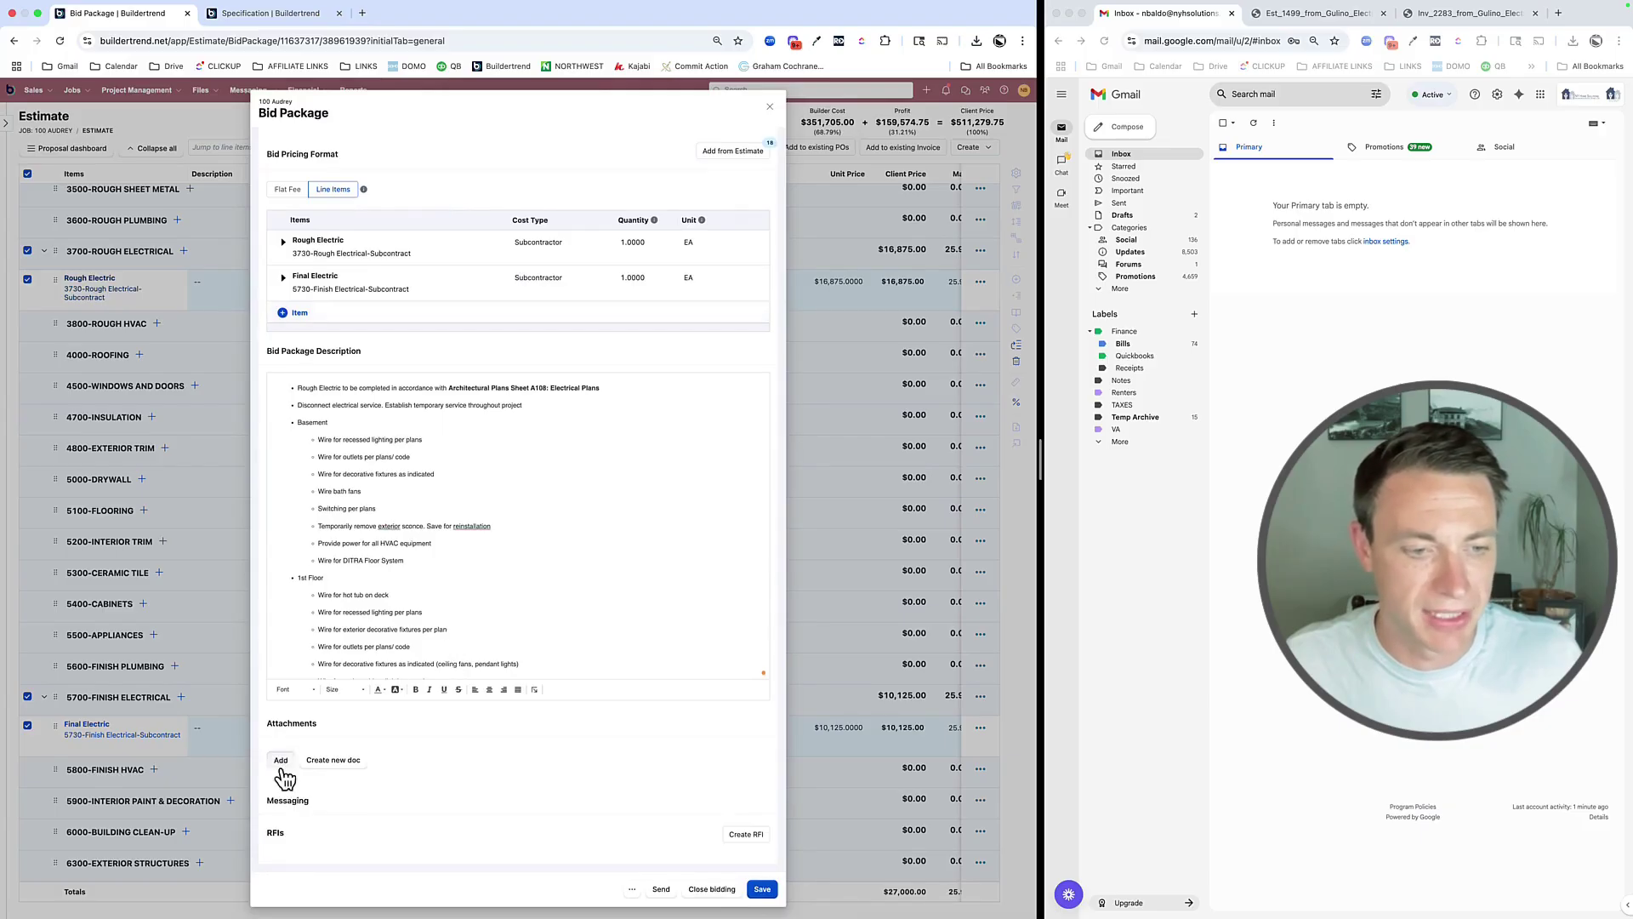
Attach 250519_VISCOUNT SUBMISSION SET.pdf from the Downloads folder to the bid package
{"action": "left_click", "coordinate": [282, 761]}
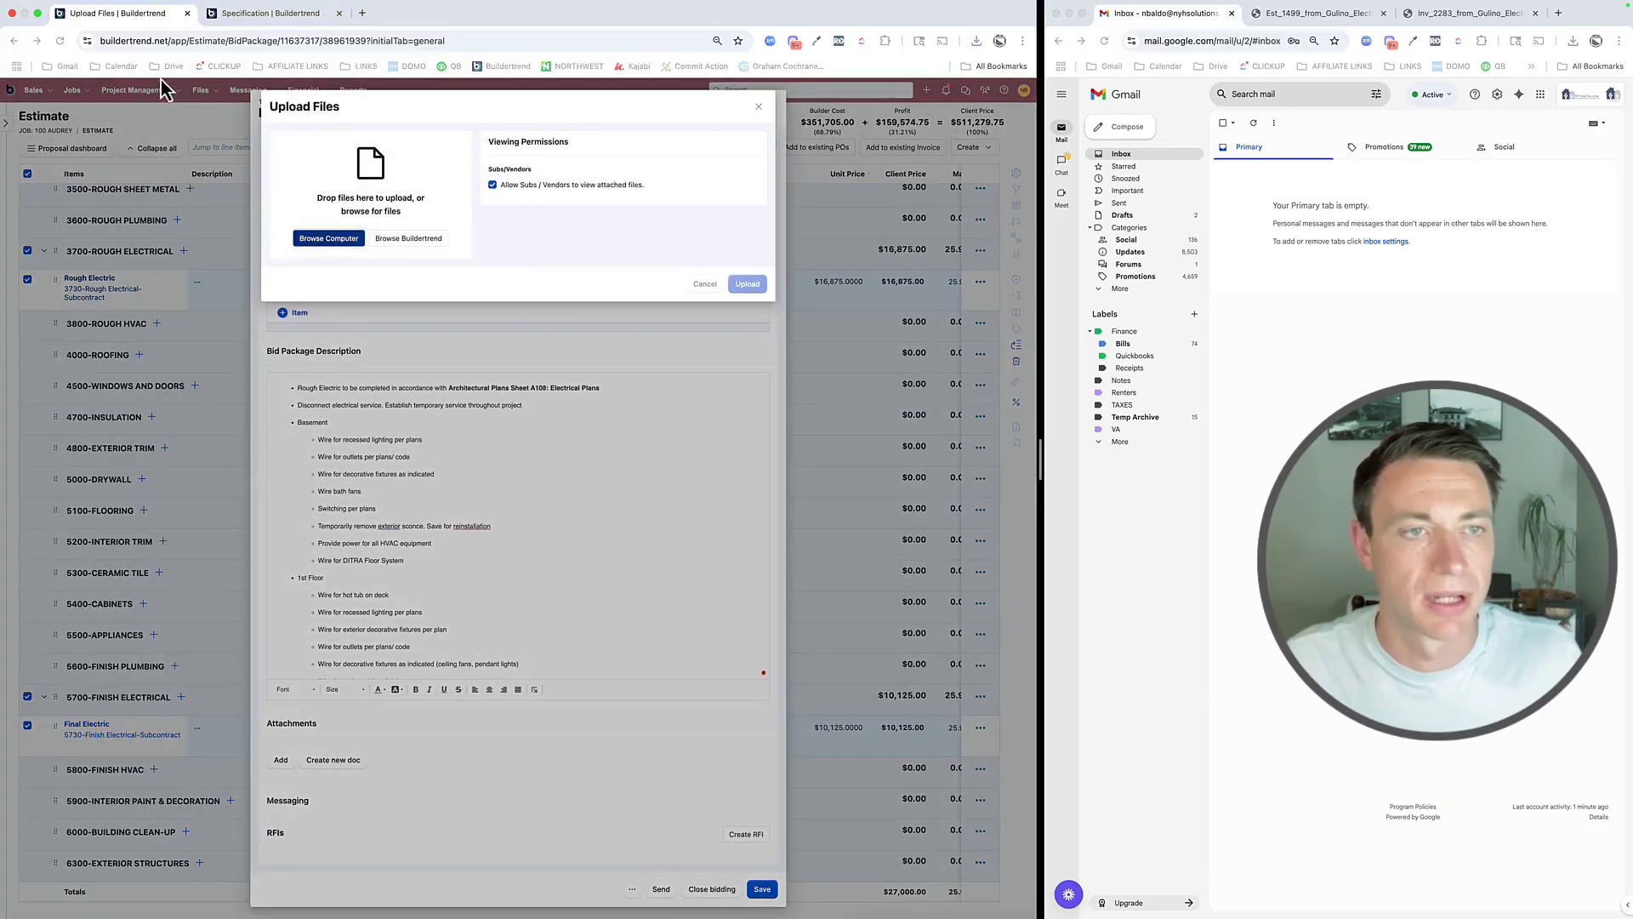
{"action": "left_click", "coordinate": [283, 163]}
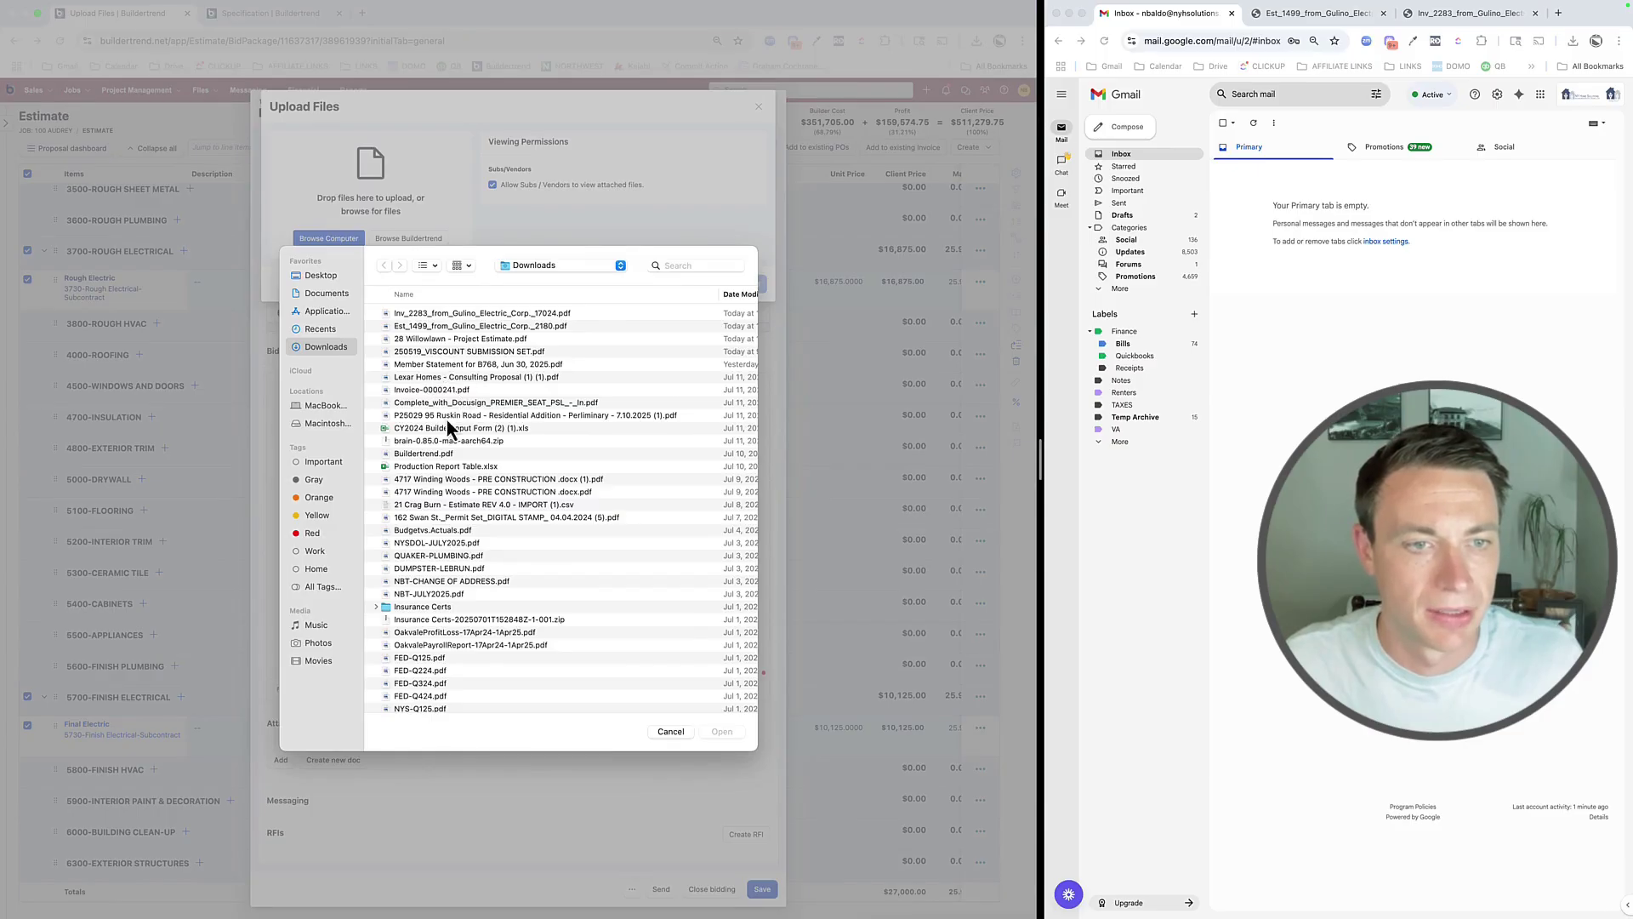
{"action": "left_click", "coordinate": [437, 352]}
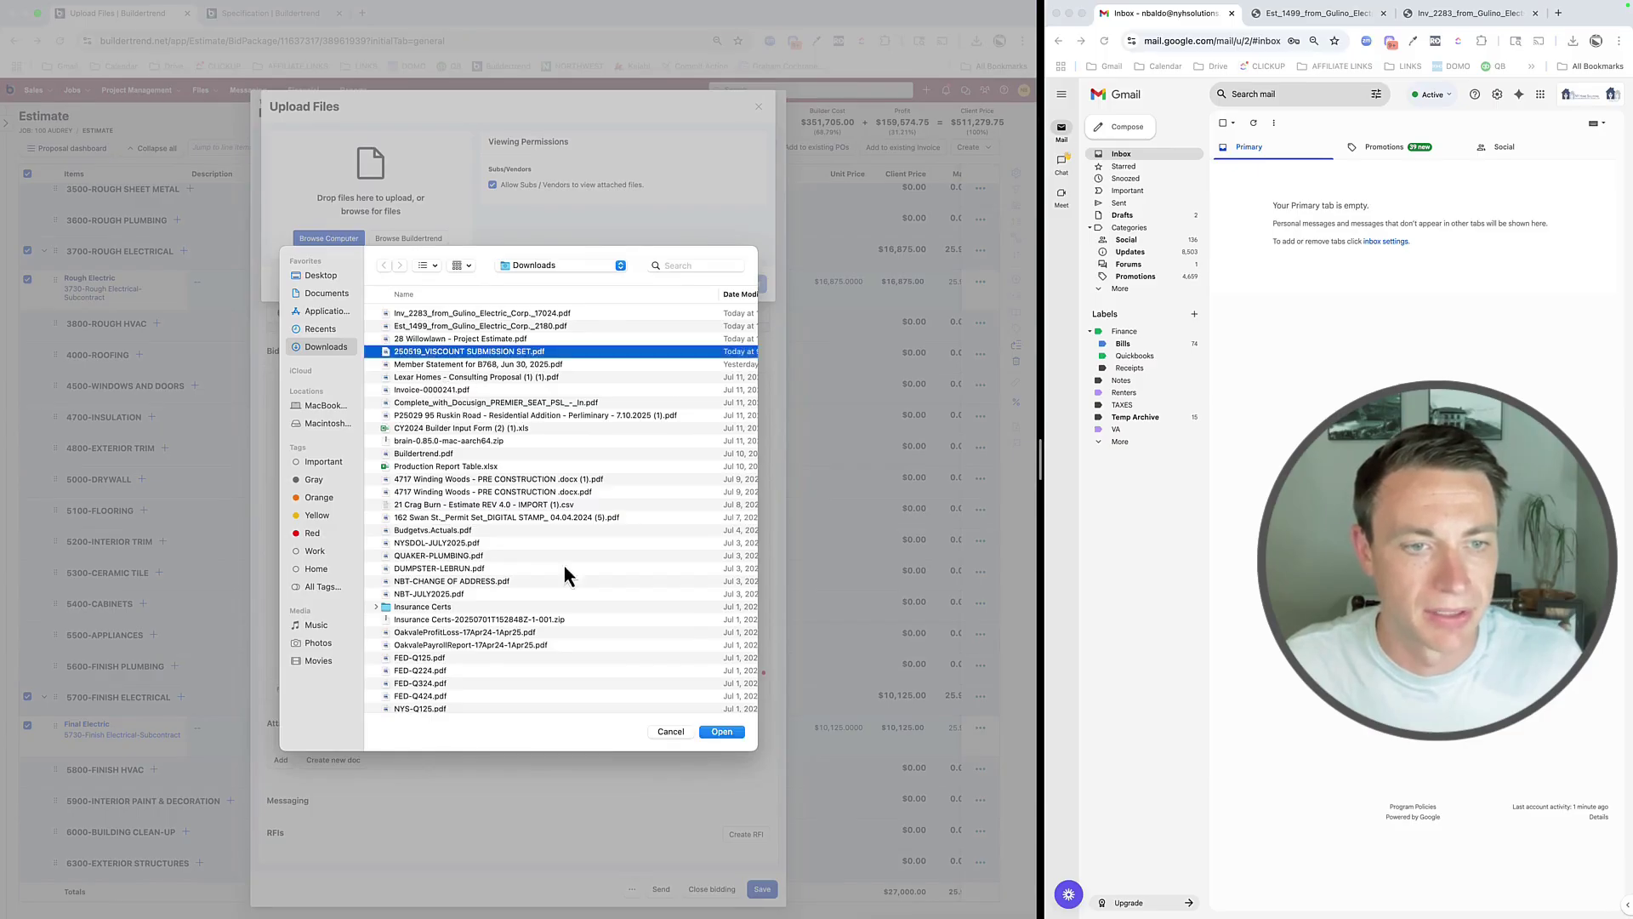
{"action": "left_click", "coordinate": [722, 733]}
{"action": "left_click", "coordinate": [746, 324]}
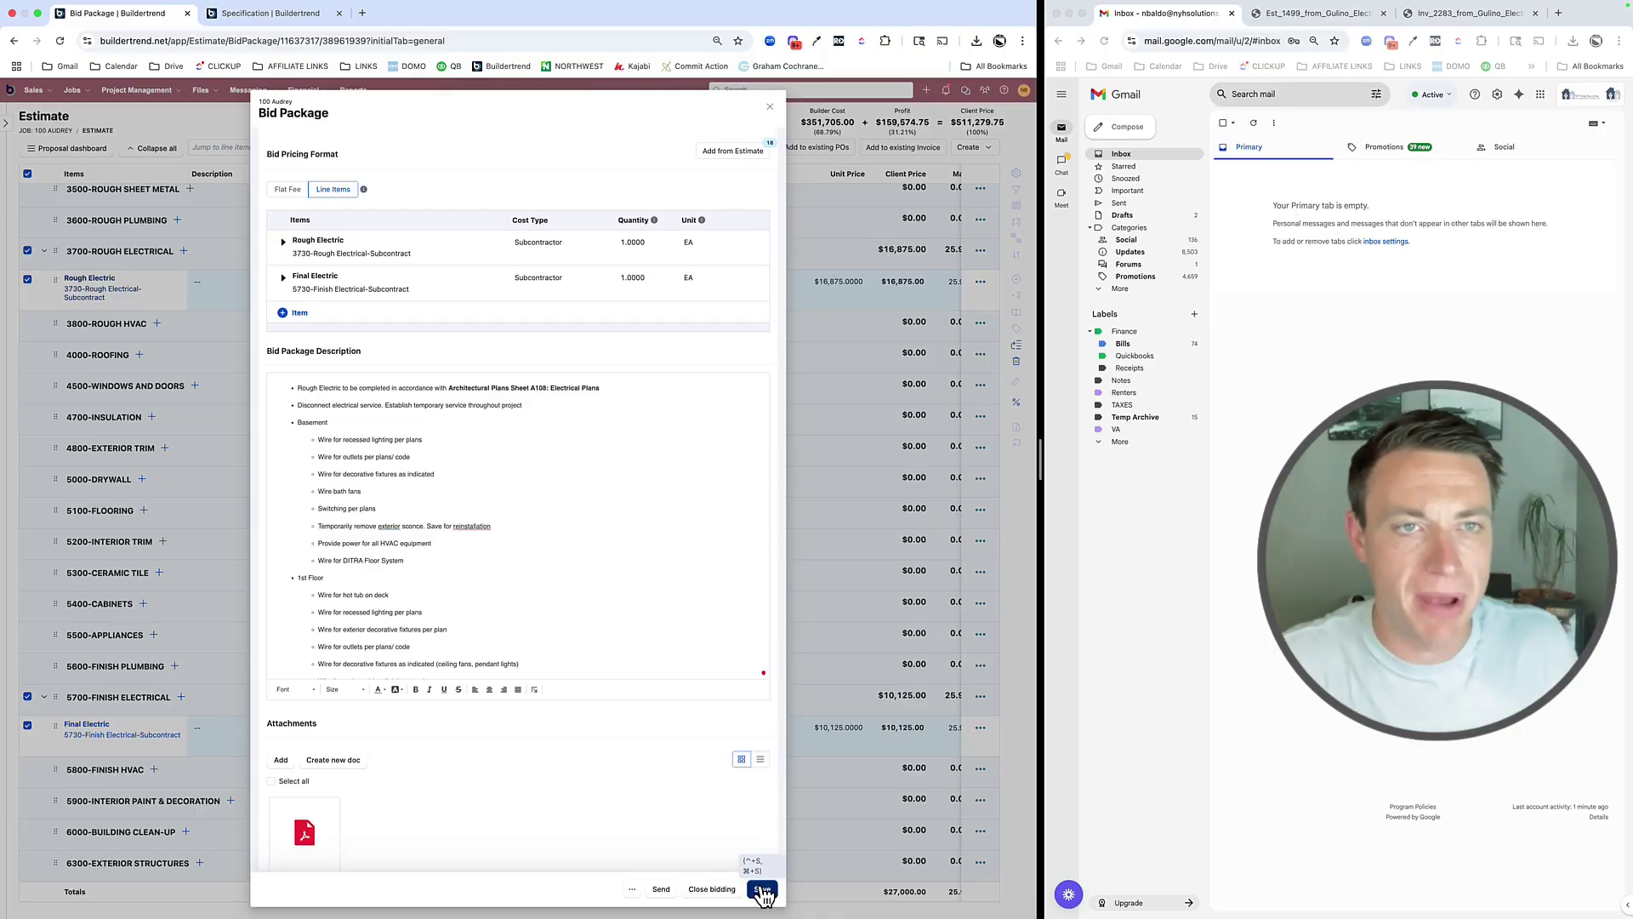
Add all vendors matching ELECTRIC to the package's bid requests and remove every one except Oakvale - Electric
{"action": "scroll", "coordinate": [395, 594], "scroll_direction": "up", "scroll_amount": 5}
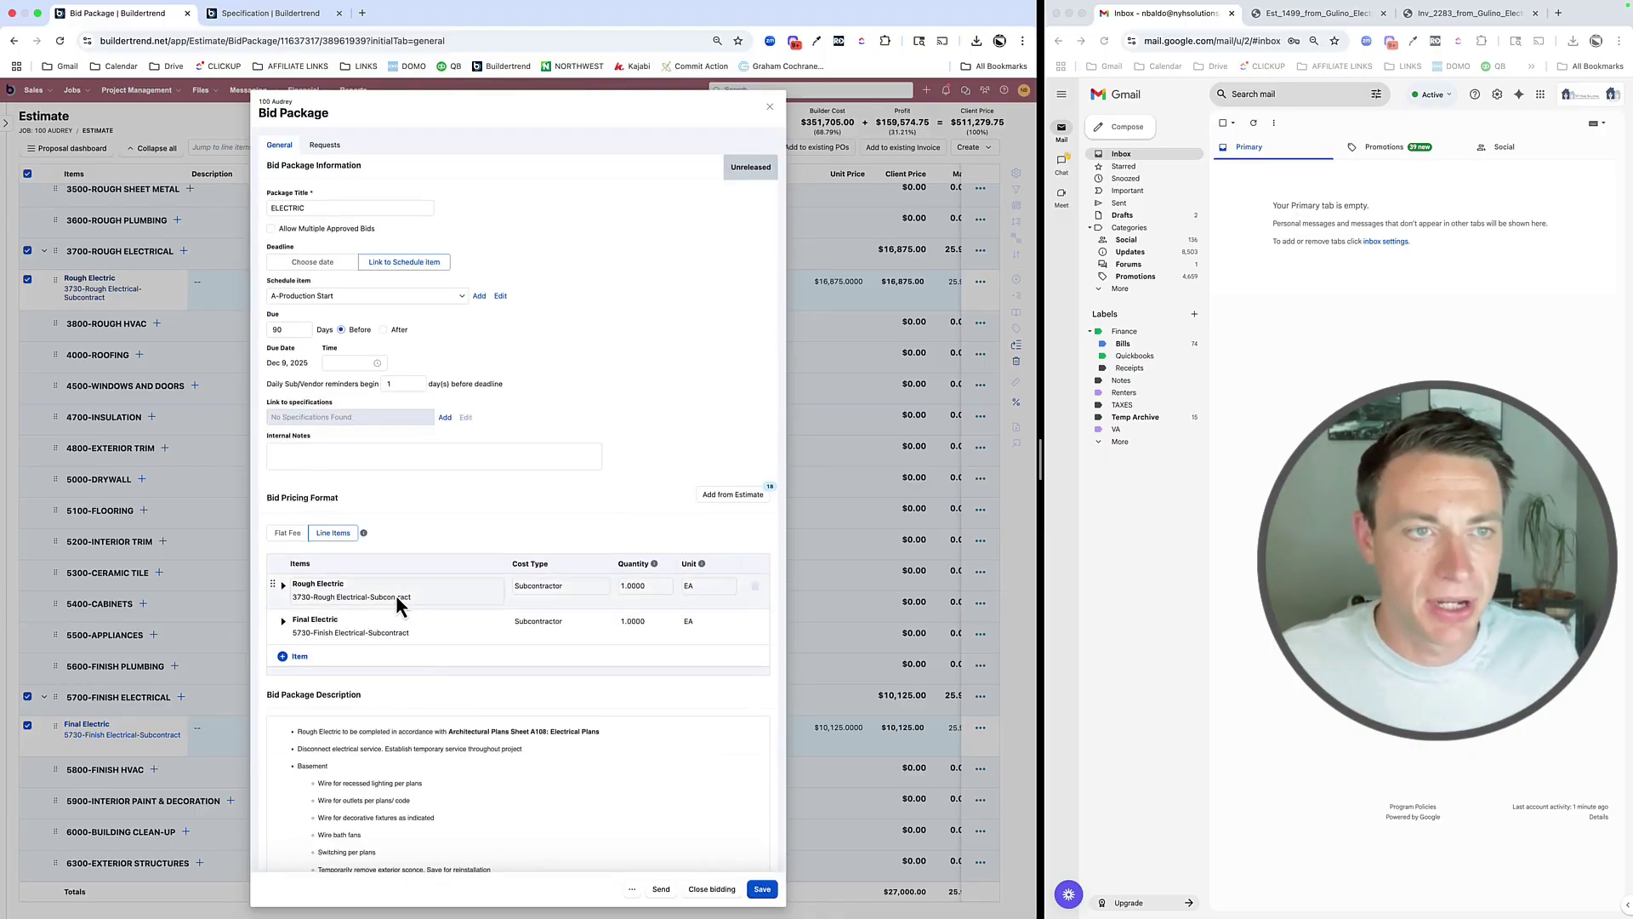
{"action": "left_click", "coordinate": [325, 145]}
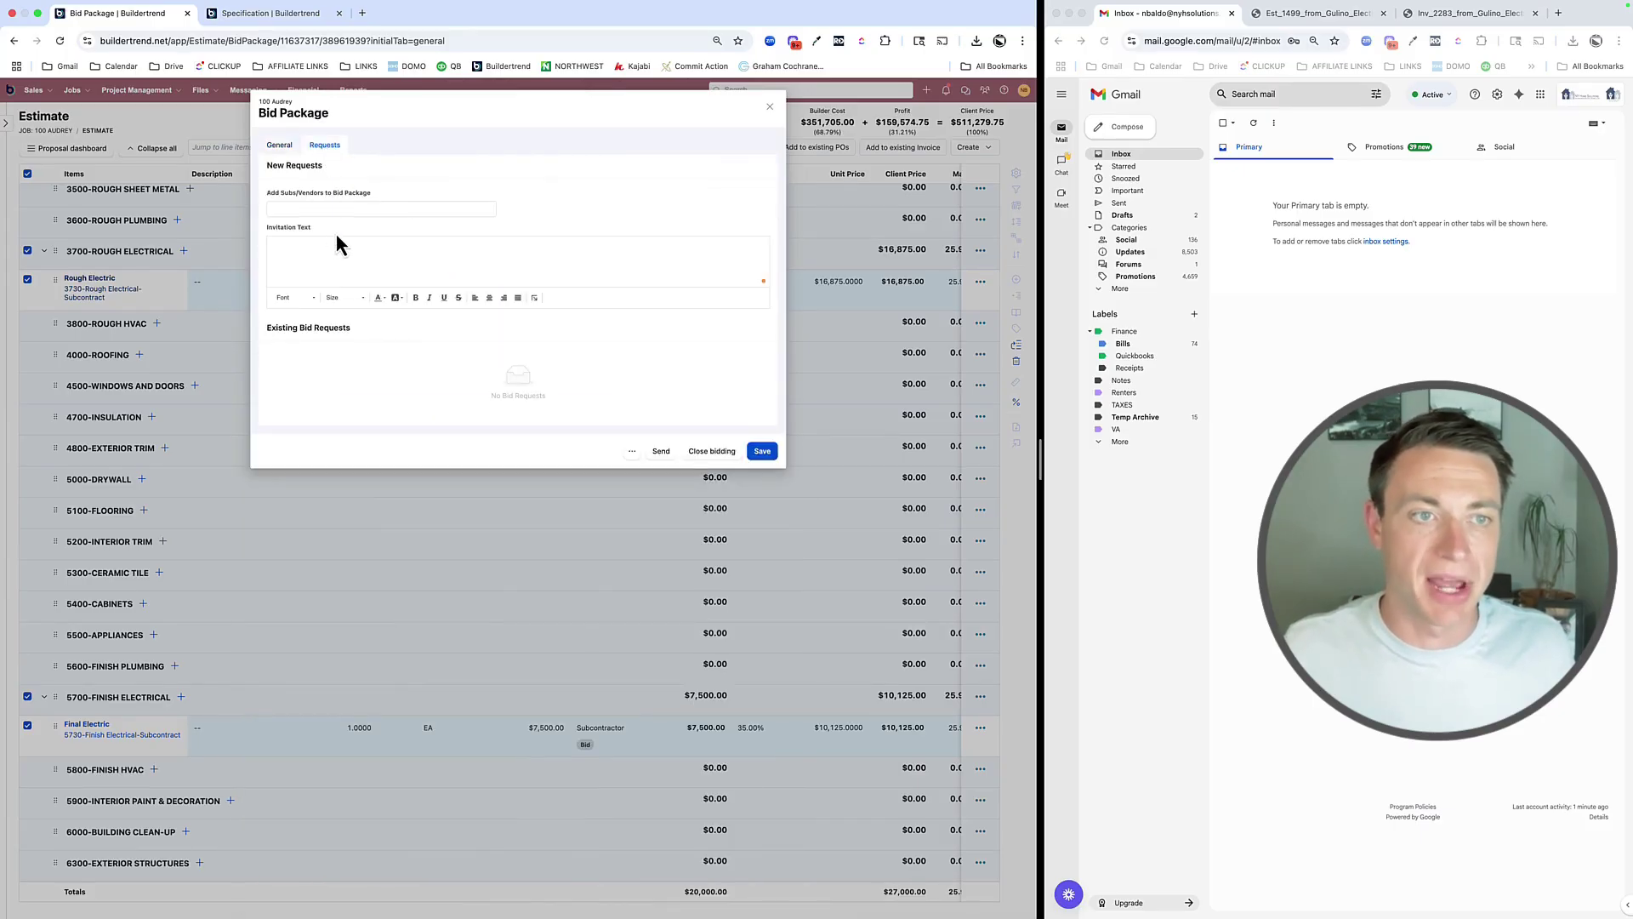
{"action": "left_click", "coordinate": [323, 209]}
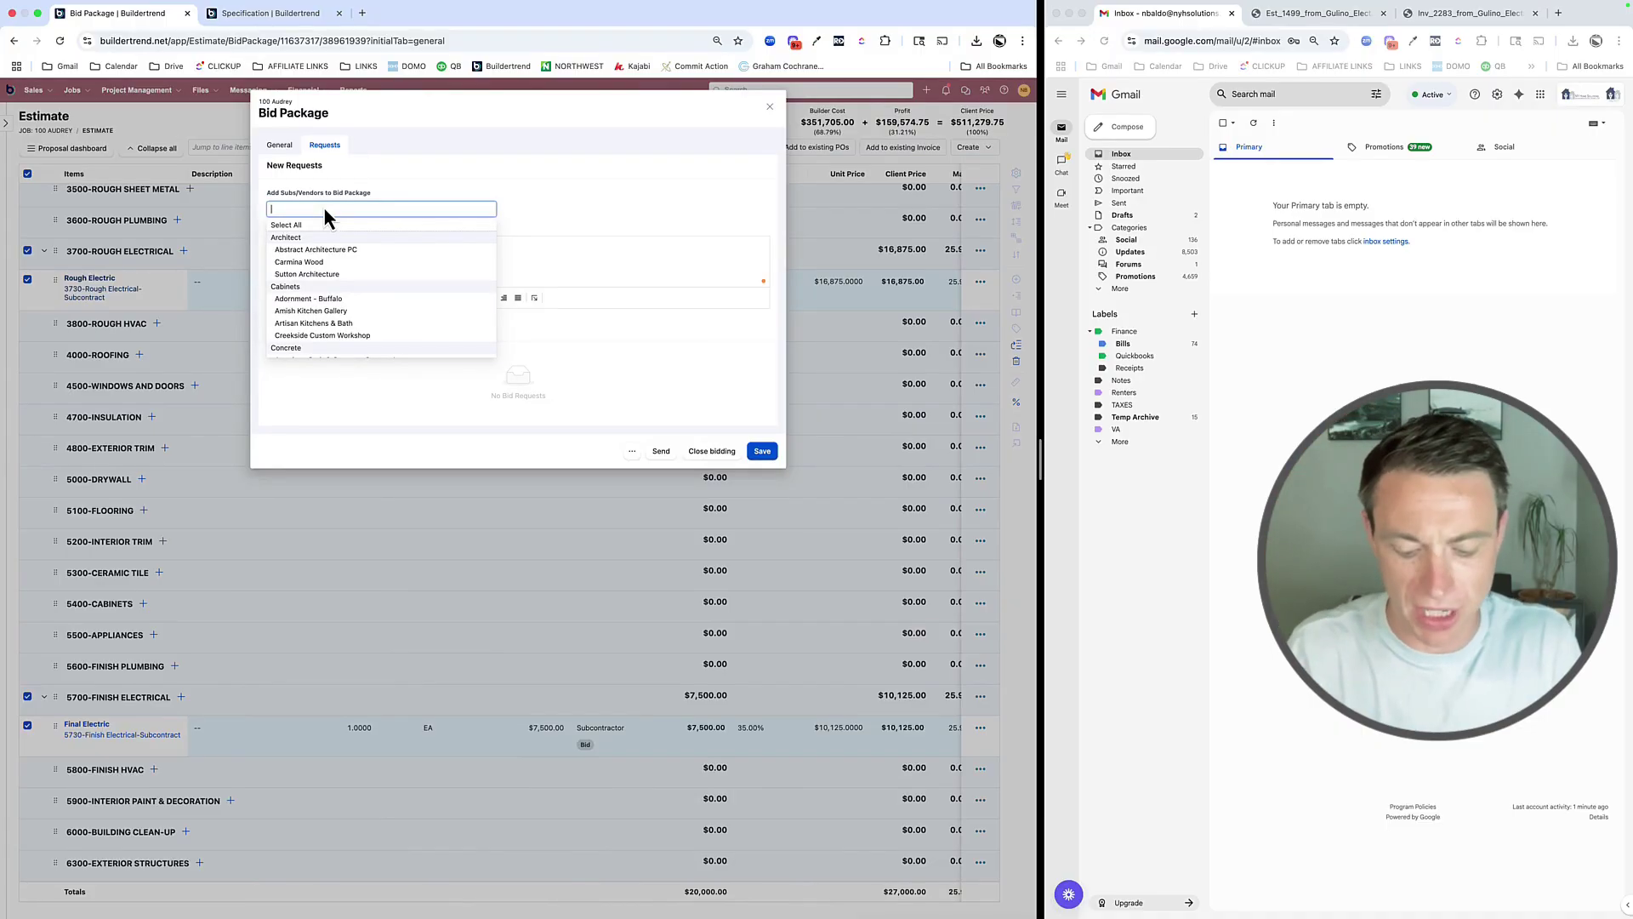
{"action": "type", "text": "ELECTRIC"}
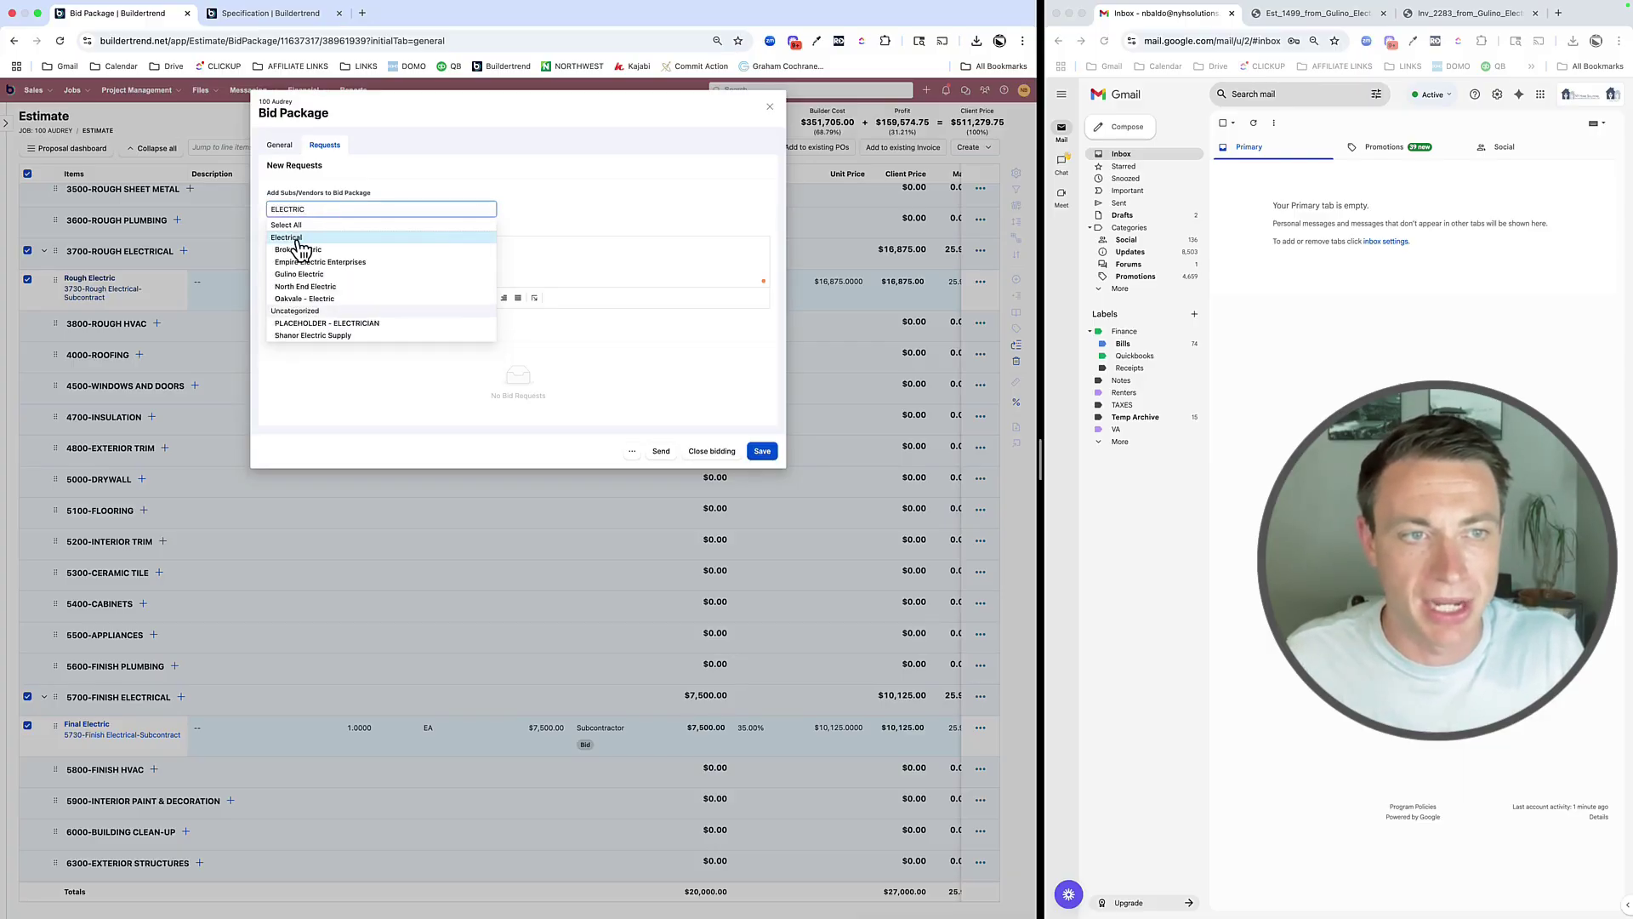
{"action": "left_click", "coordinate": [287, 224]}
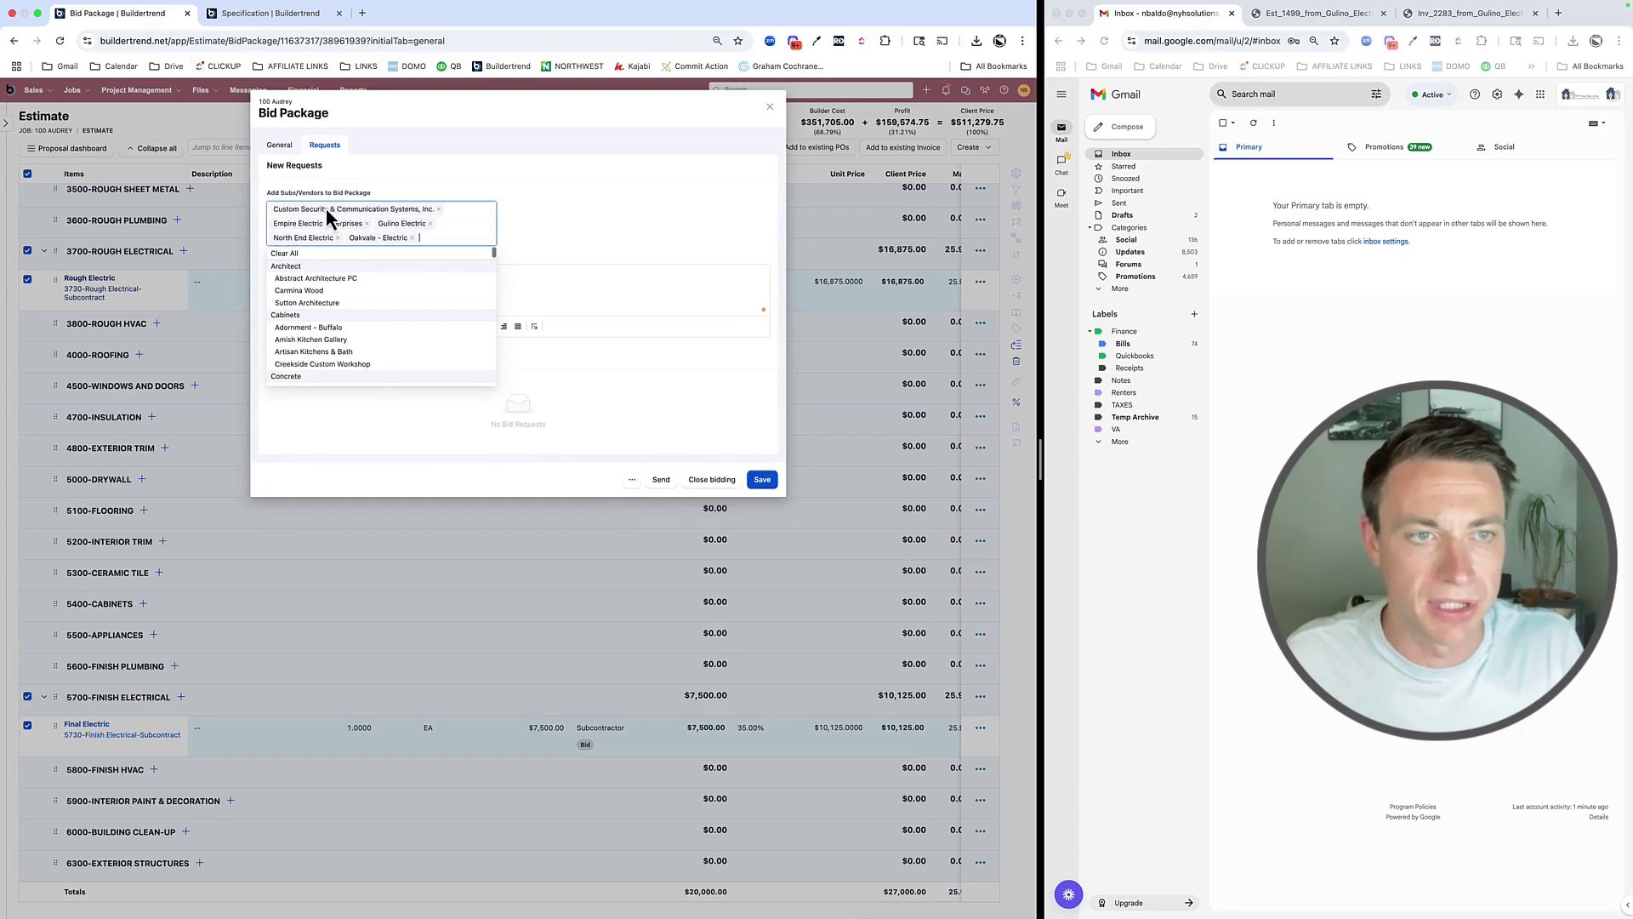
{"action": "left_click", "coordinate": [440, 209]}
{"action": "left_click", "coordinate": [429, 209]}
{"action": "left_click", "coordinate": [442, 209]}
{"action": "left_click", "coordinate": [366, 210]}
{"action": "left_click", "coordinate": [491, 181]}
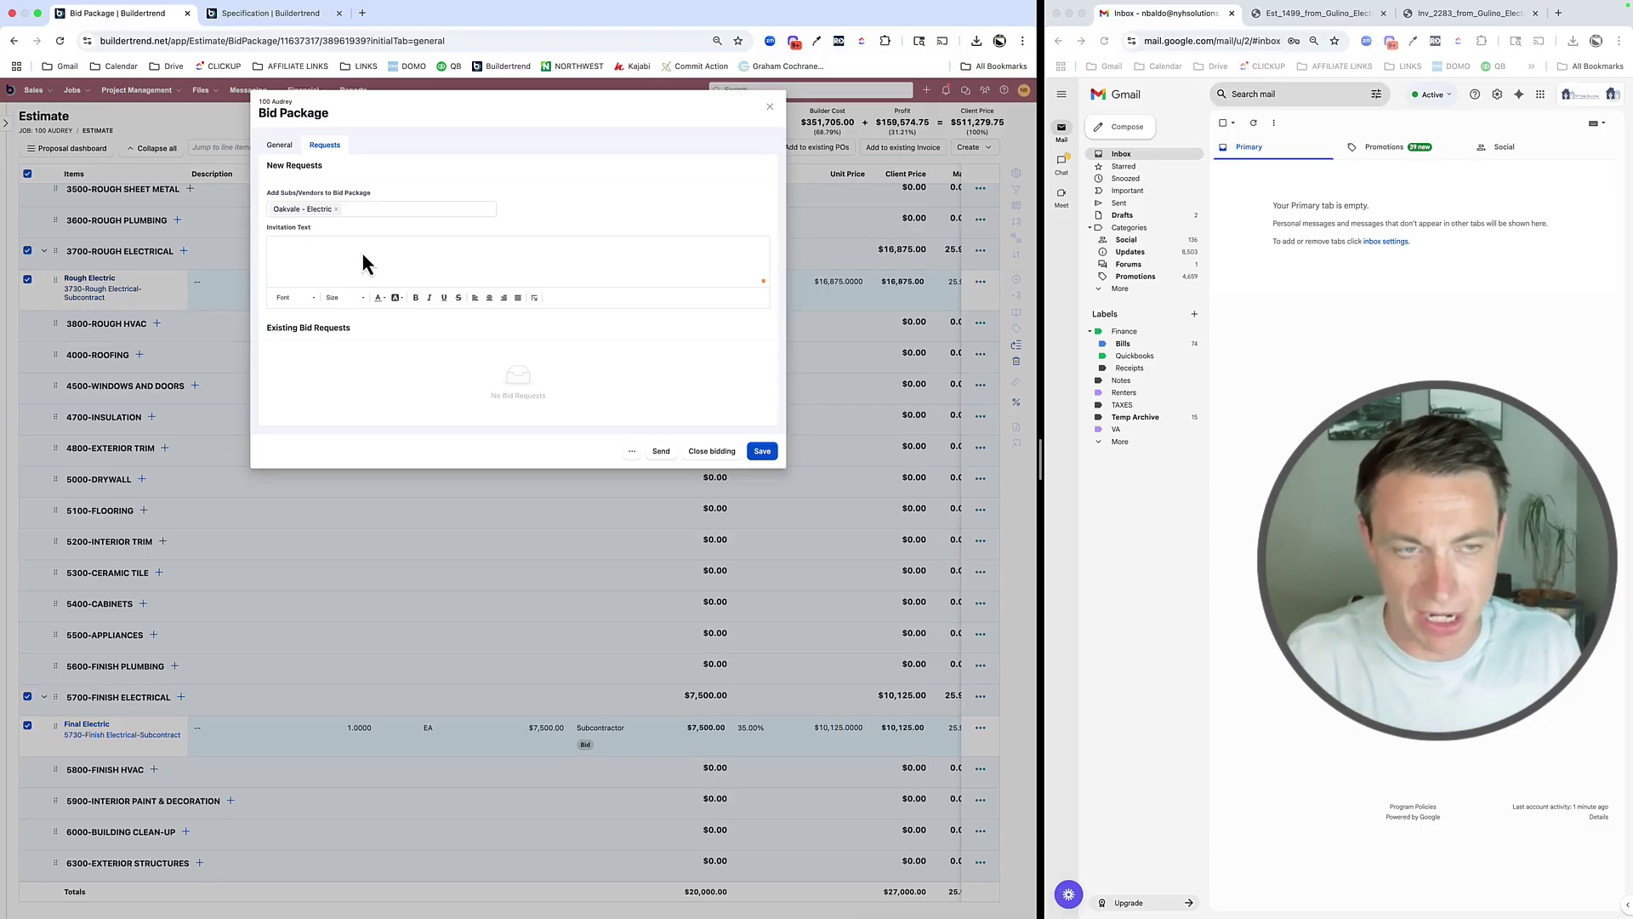
Write an invitation text greeting the contact by name and asking them to bid out this addition, and save the package
{"action": "type", "text": "HEY NICK! CAN YOU PLEASE BID OUT THIS"}
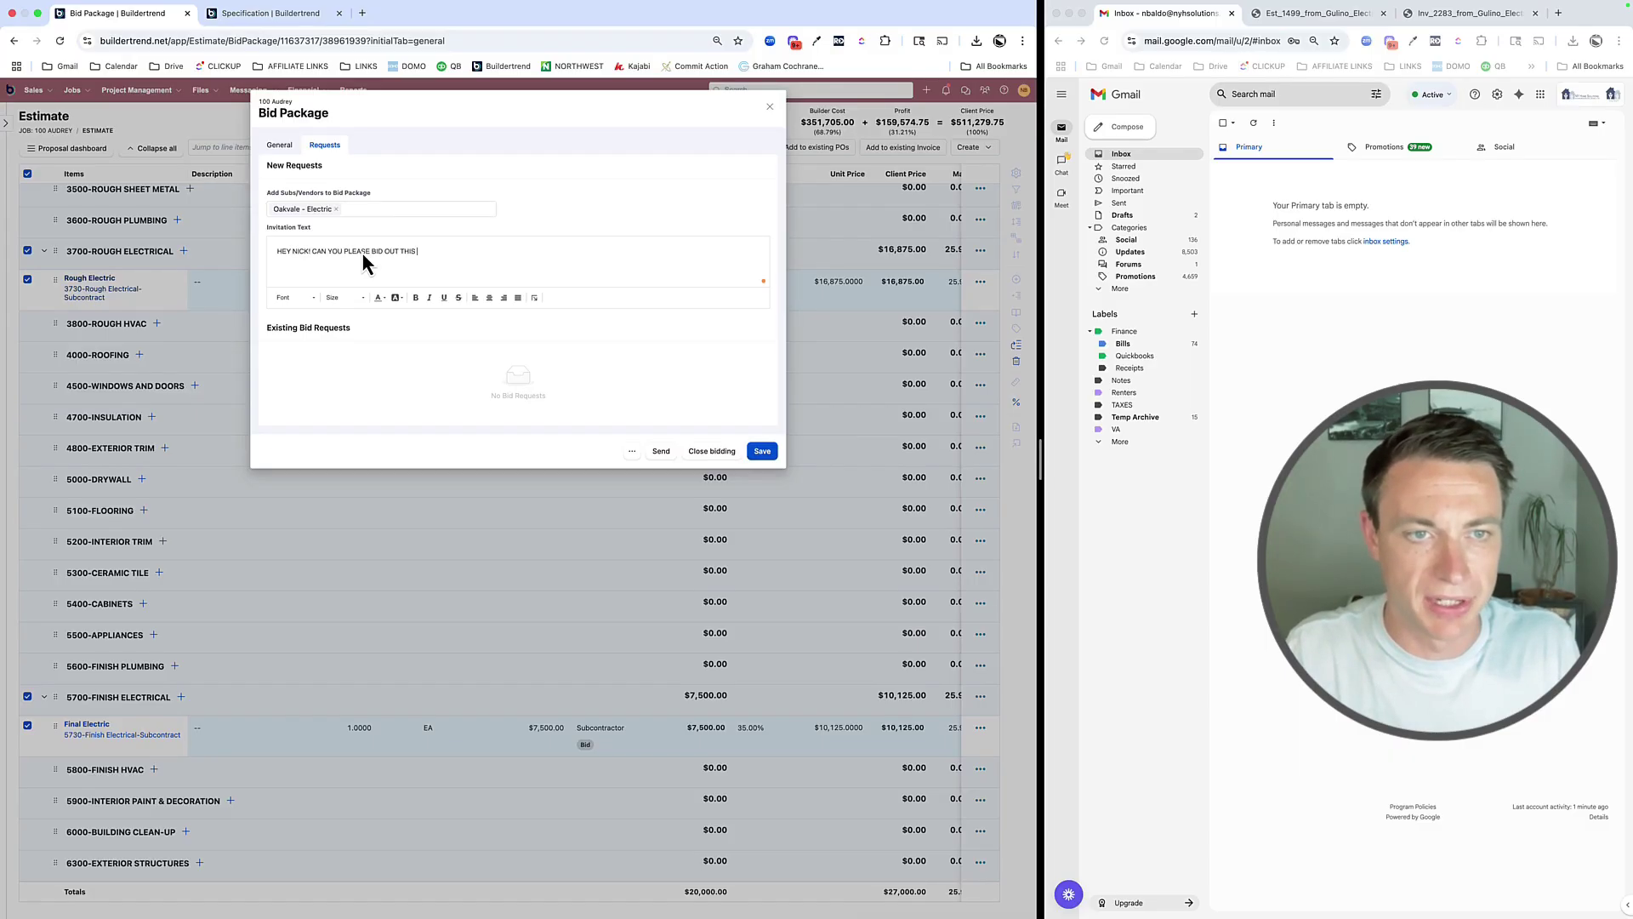
{"action": "type", "text": "ADDITION."}
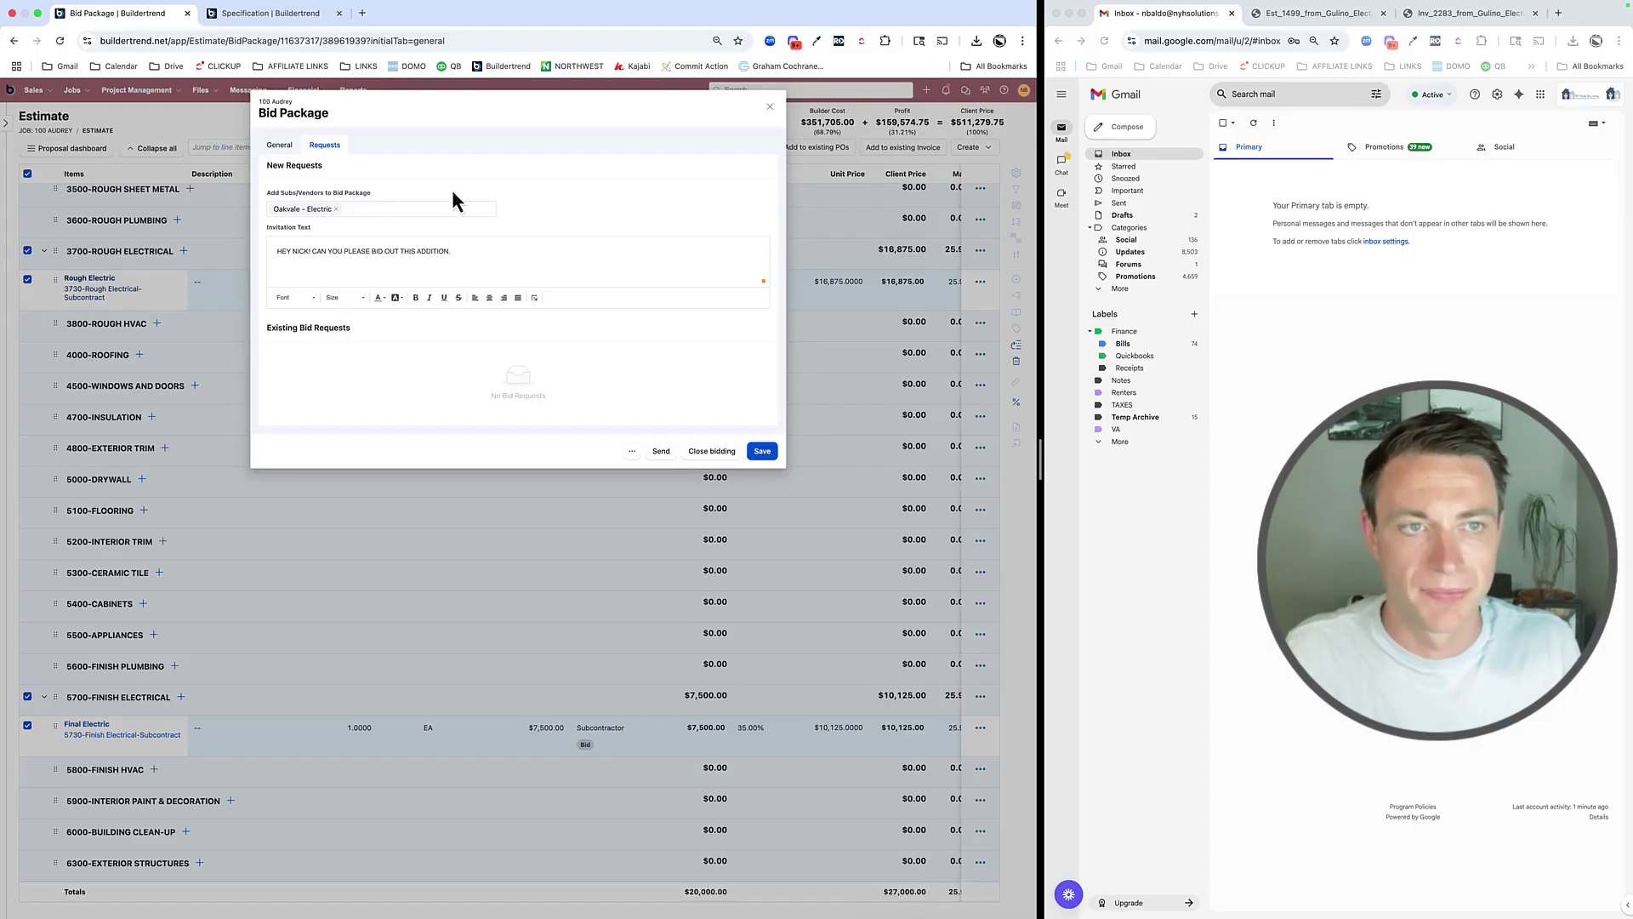
{"action": "left_click", "coordinate": [762, 452]}
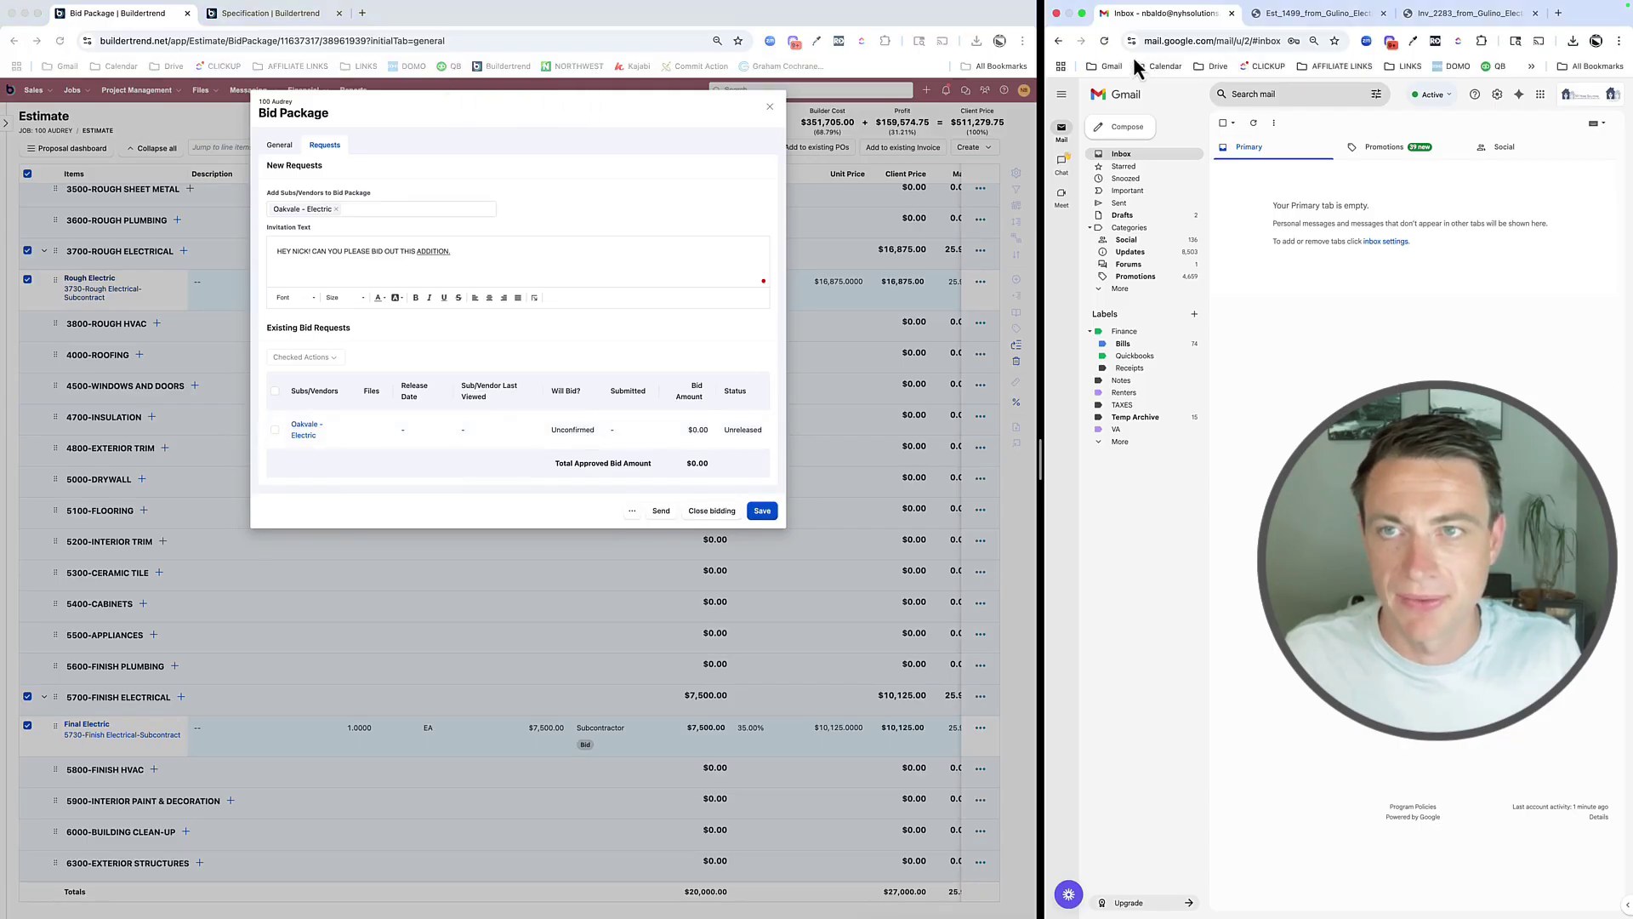
Refresh the Gmail inbox and send the ELECTRIC bid package to Oakvale - Electric
{"action": "left_click", "coordinate": [1104, 41]}
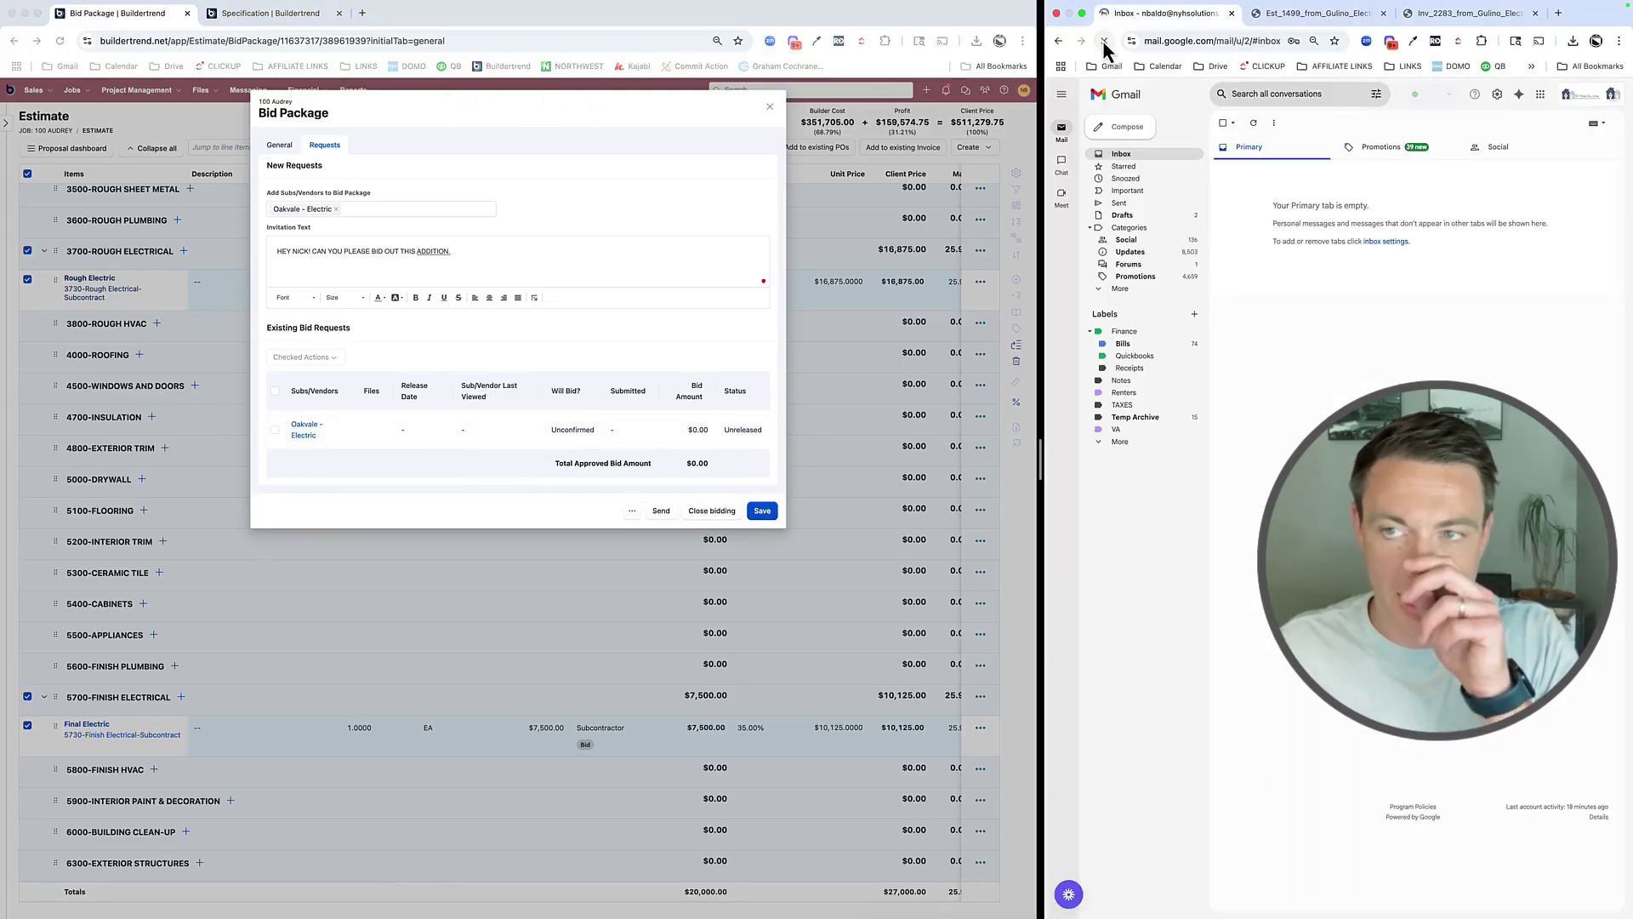
{"action": "left_click", "coordinate": [669, 515]}
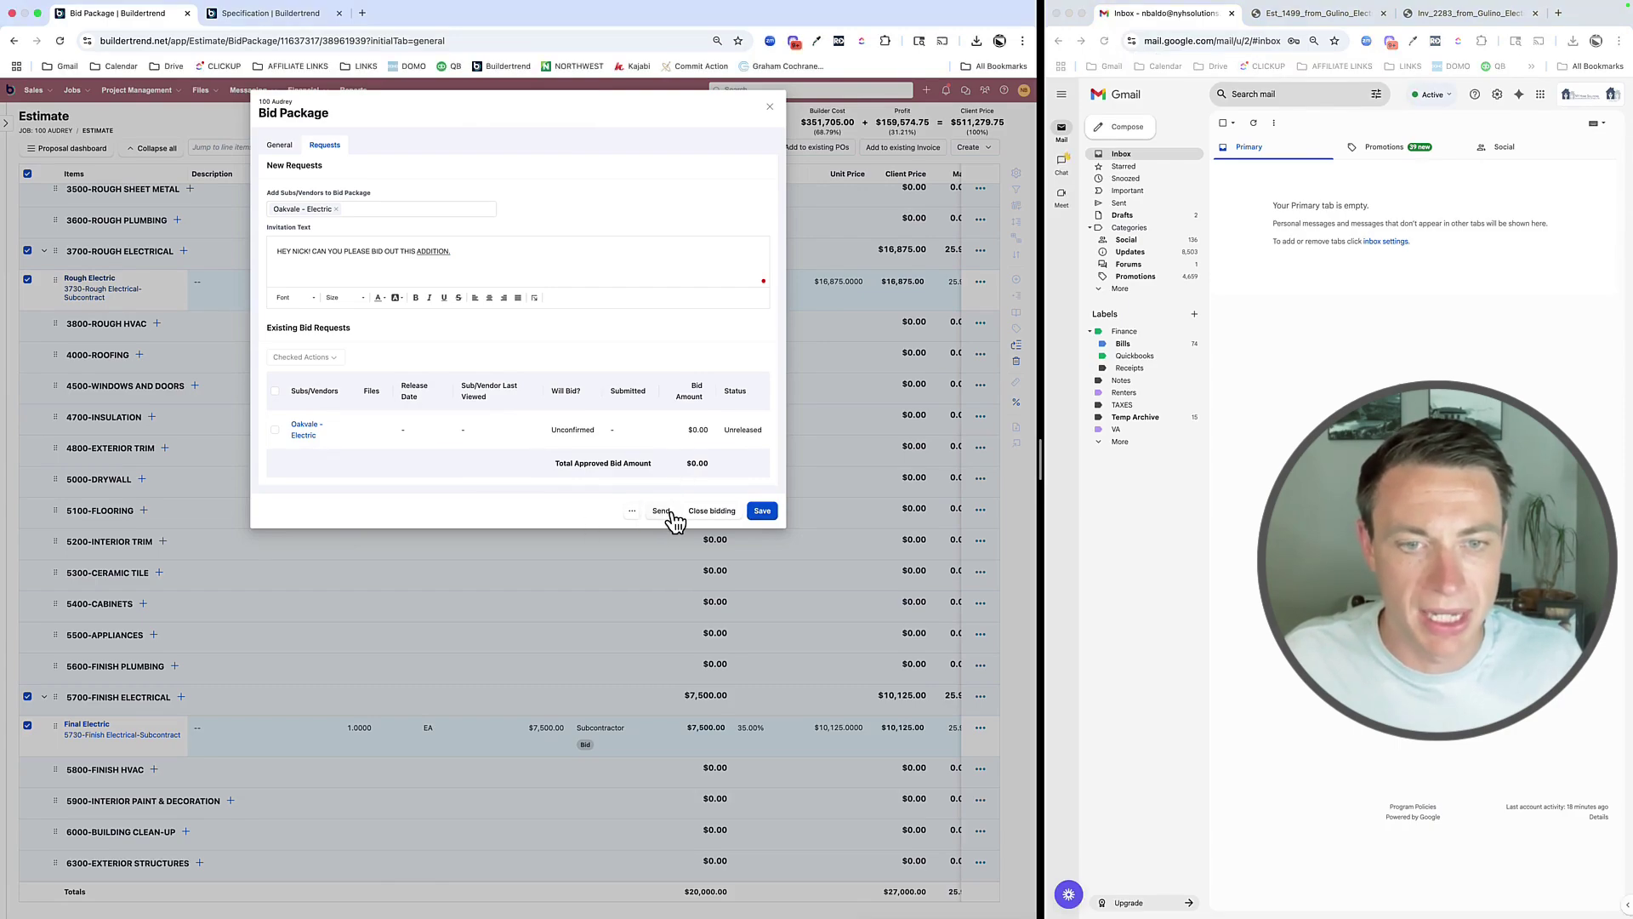
{"action": "left_click", "coordinate": [668, 513]}
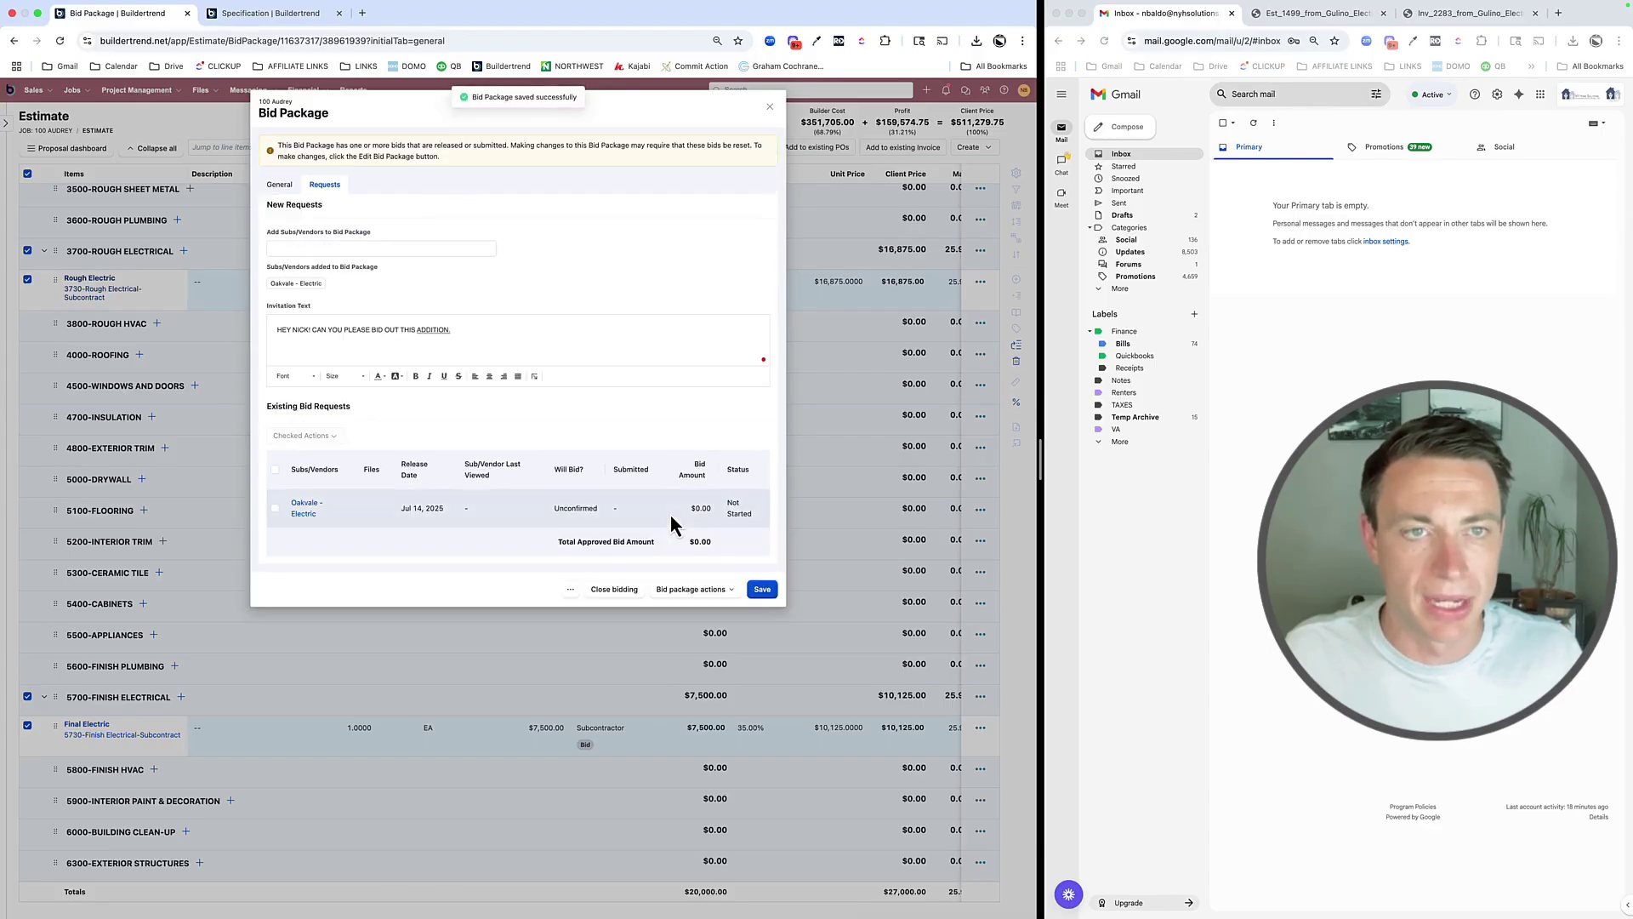
Refresh the Gmail inbox to check for the bid request email, and widen its window with the main menu collapsed
{"action": "left_click", "coordinate": [1238, 450]}
{"action": "left_click", "coordinate": [1104, 41]}
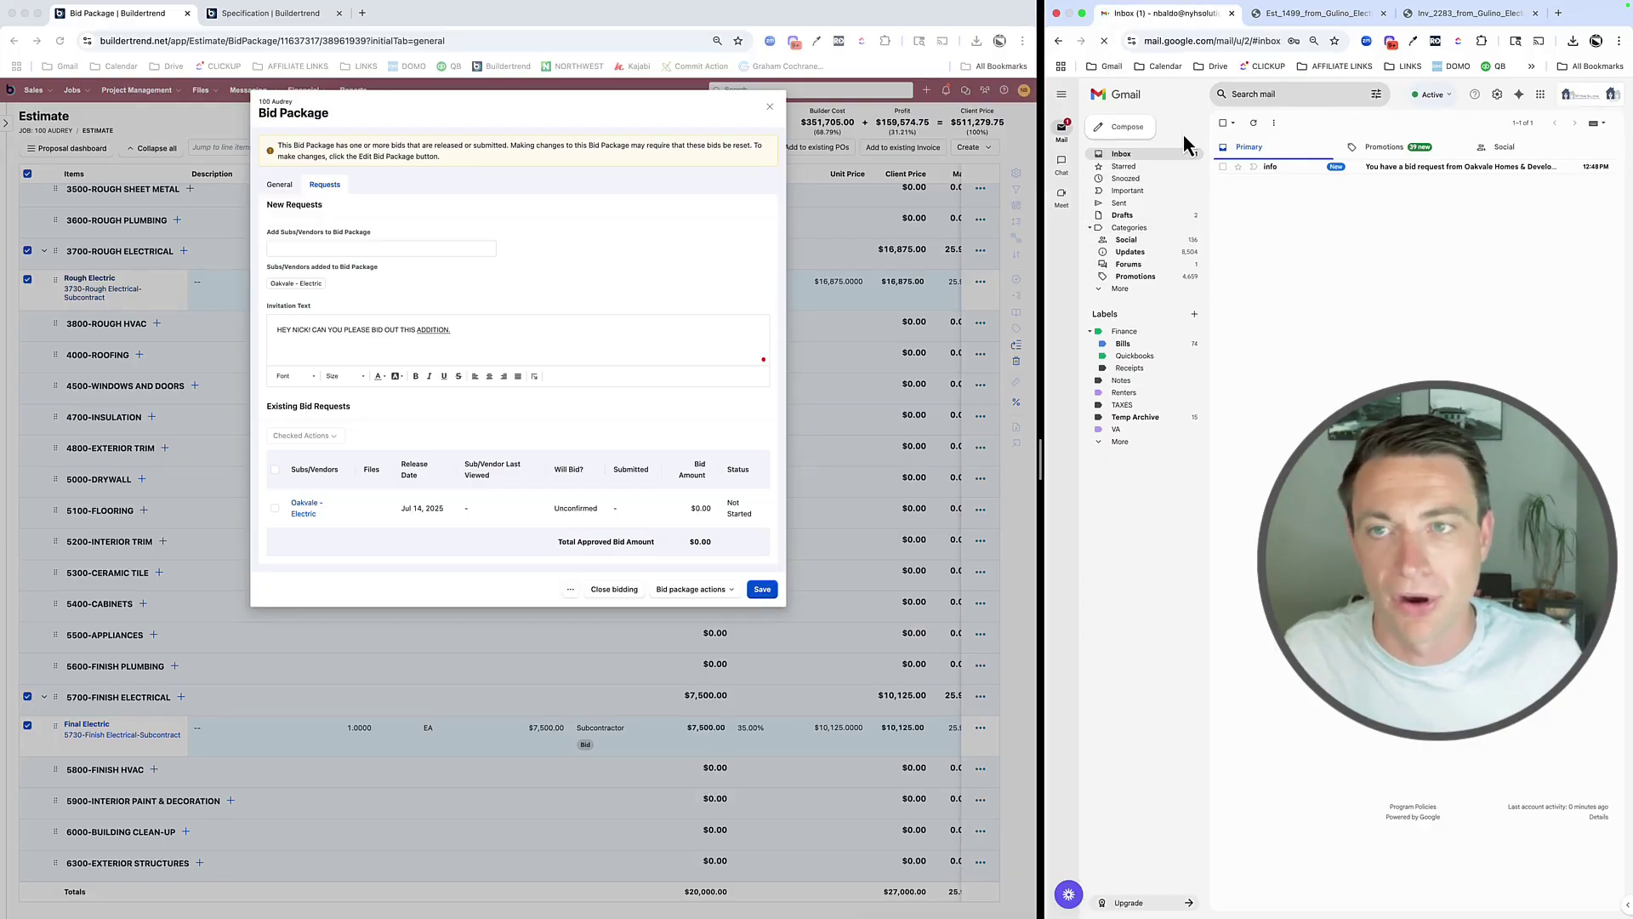
{"action": "left_click", "coordinate": [1062, 97]}
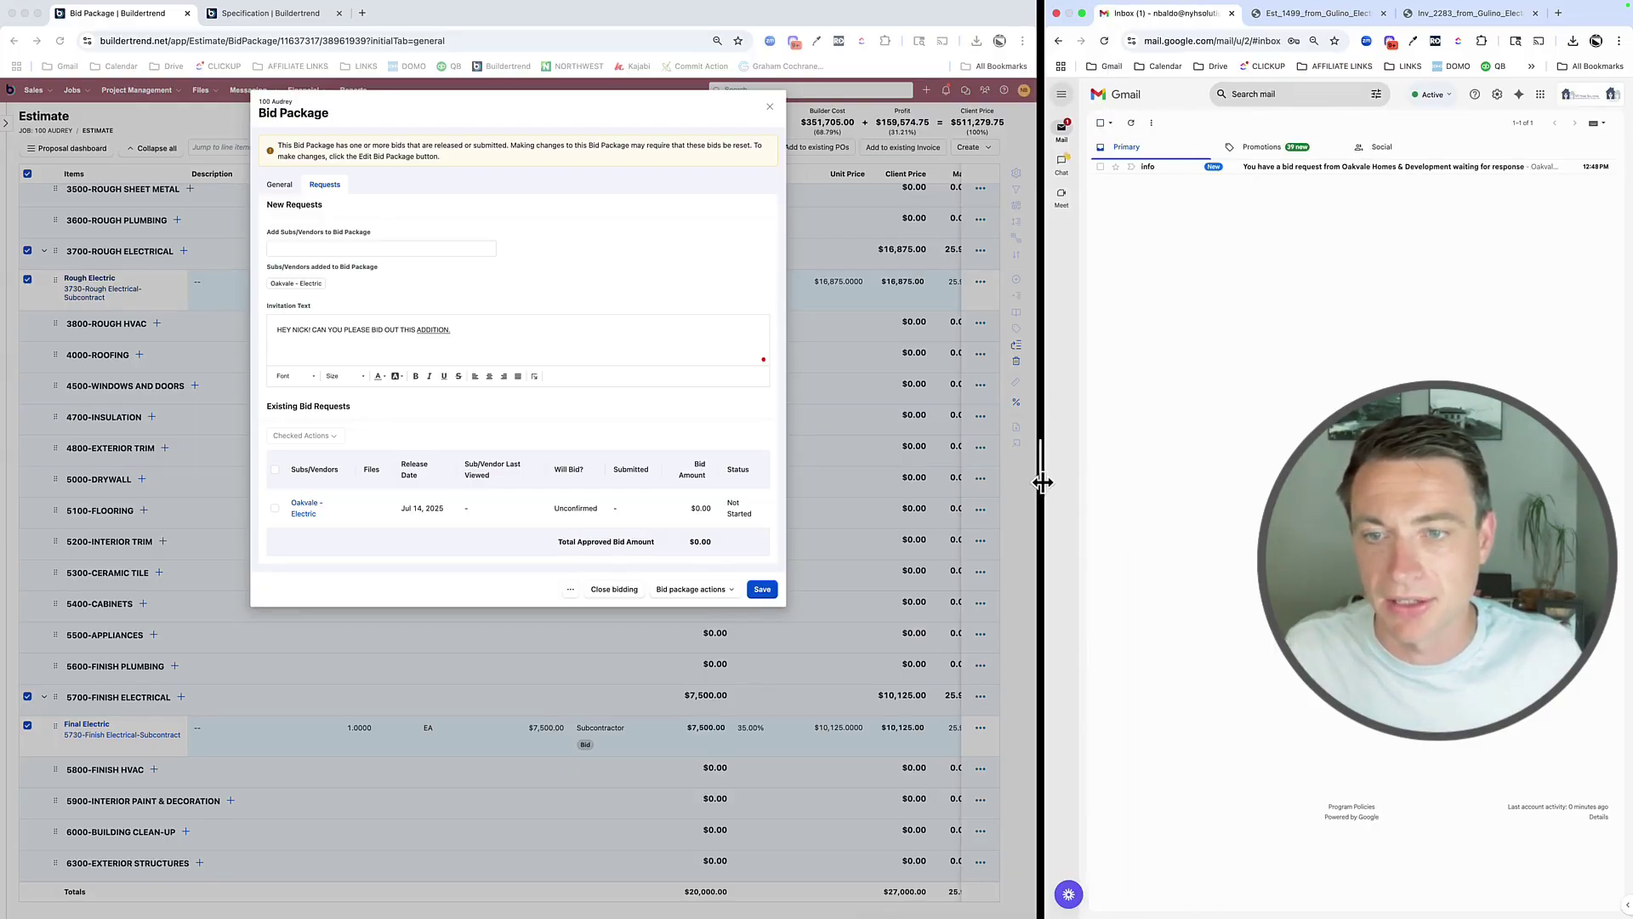
{"action": "left_click_drag", "start_coordinate": [1010, 482], "coordinate": [876, 472]}
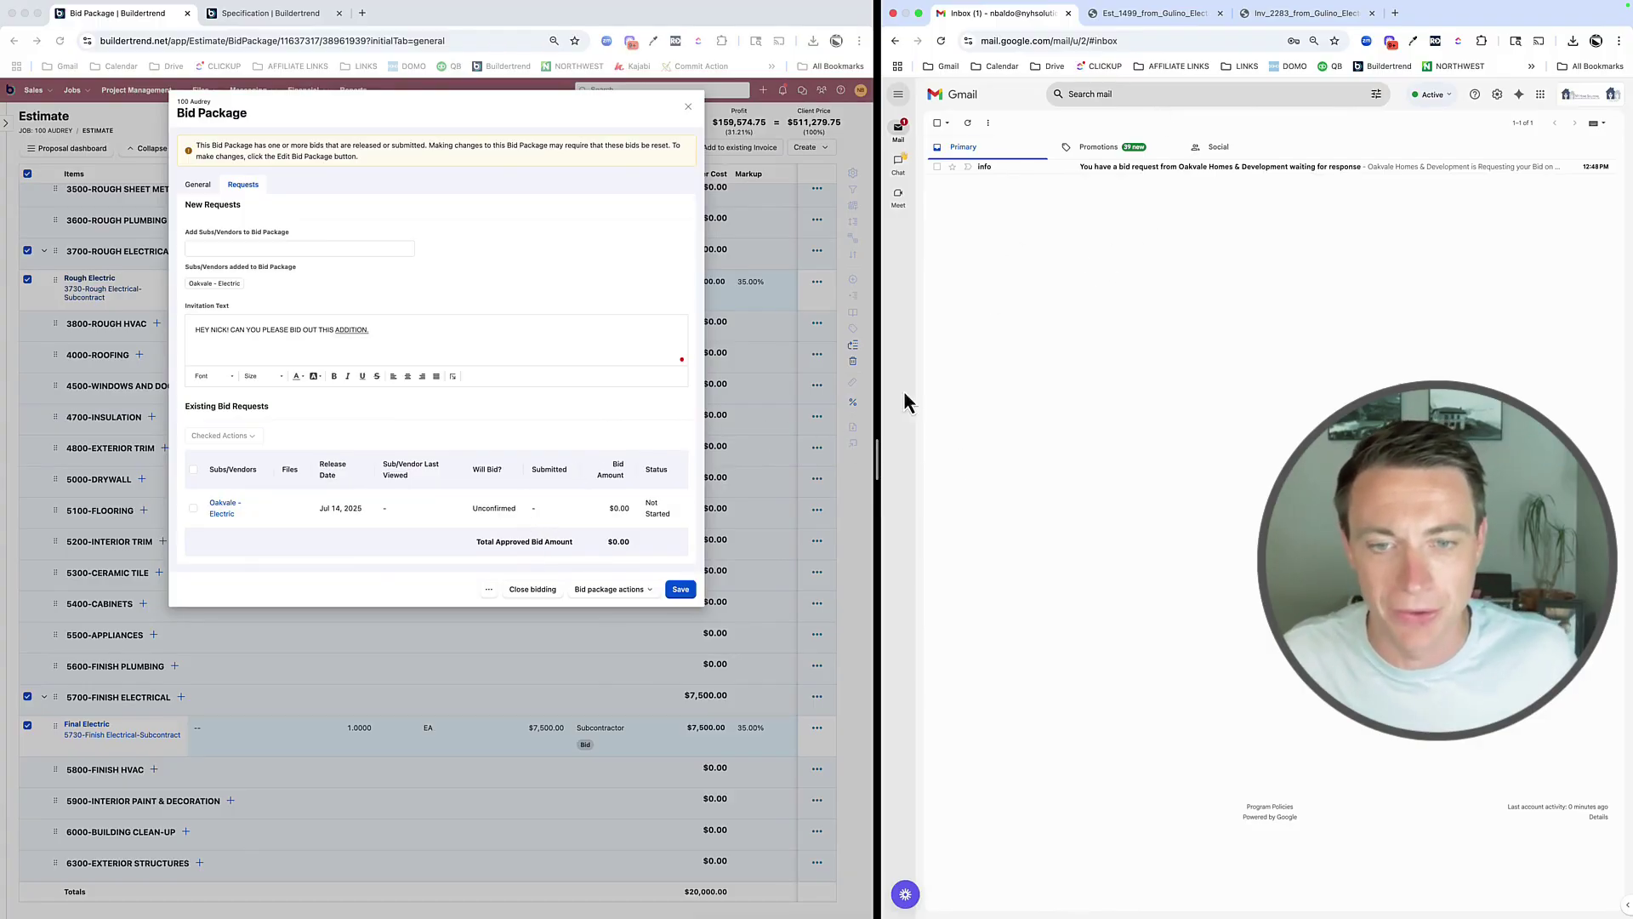
Close the bid package after checking its general information and show all bids under ELECTRIC in the job's Bids list
{"action": "left_click", "coordinate": [267, 207]}
{"action": "left_click", "coordinate": [201, 186]}
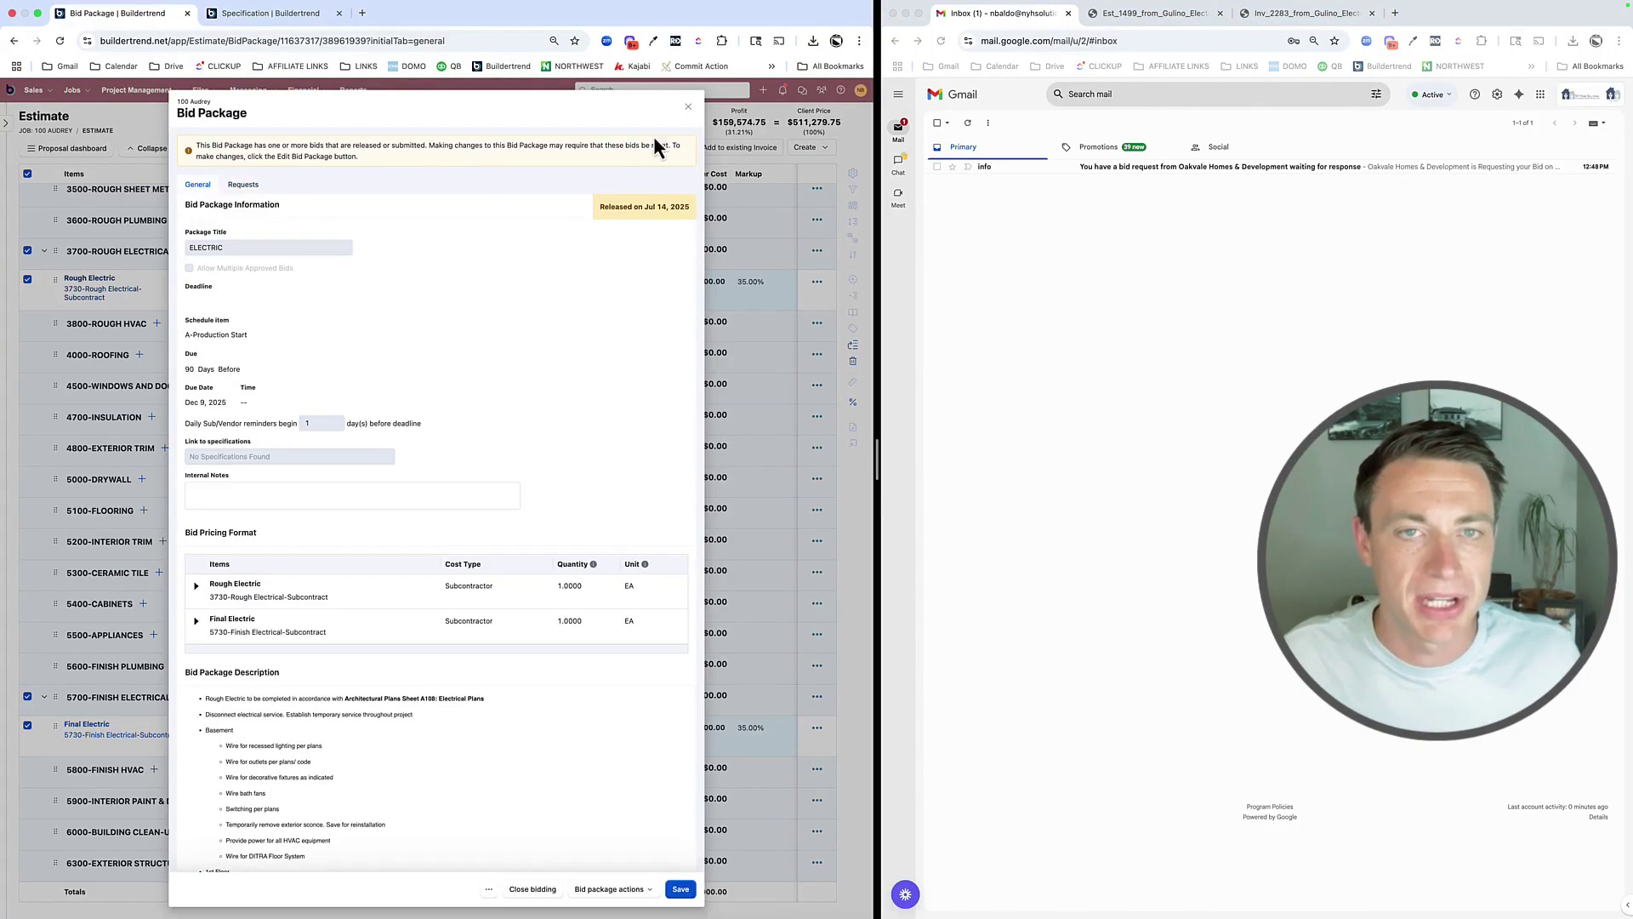
{"action": "left_click", "coordinate": [688, 107]}
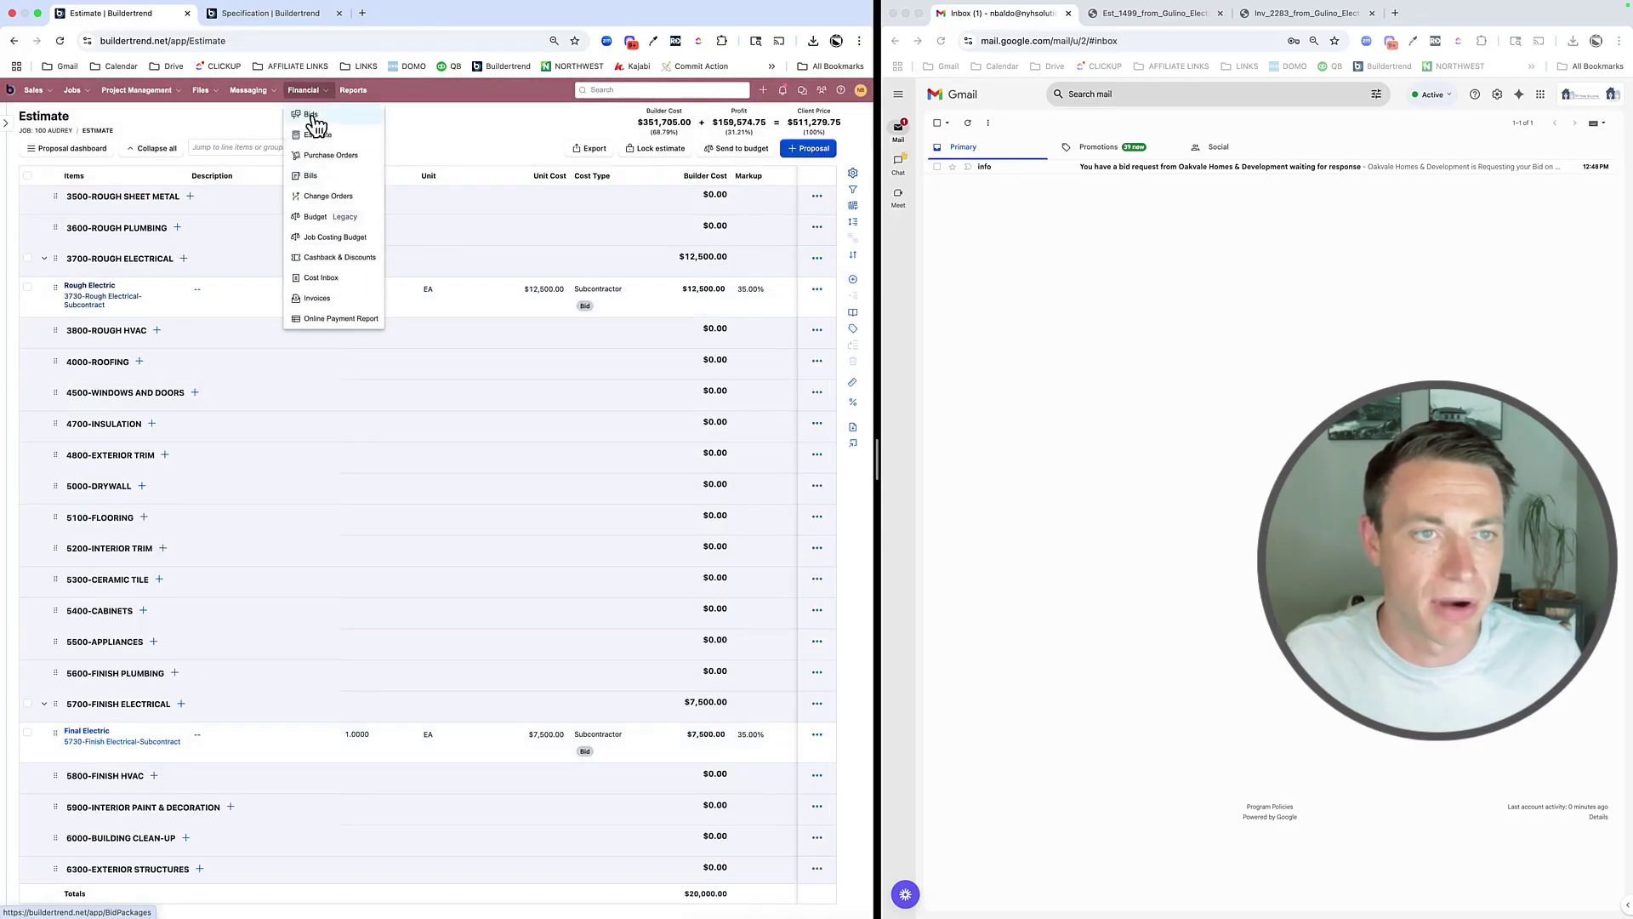
{"action": "left_click", "coordinate": [311, 116]}
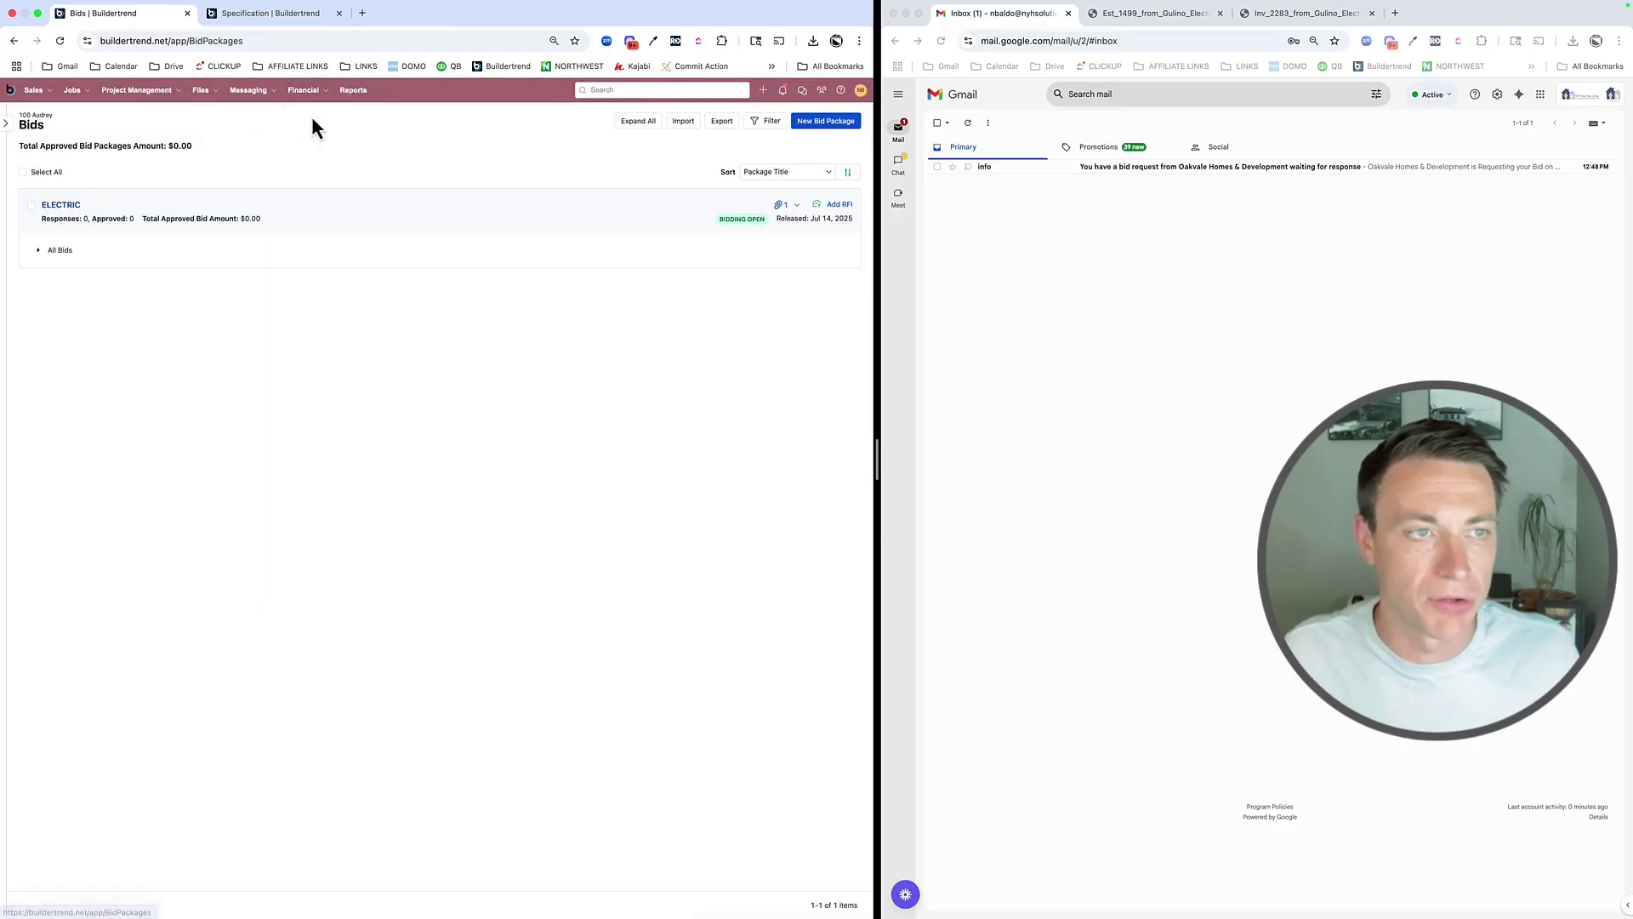
{"action": "left_click", "coordinate": [39, 252]}
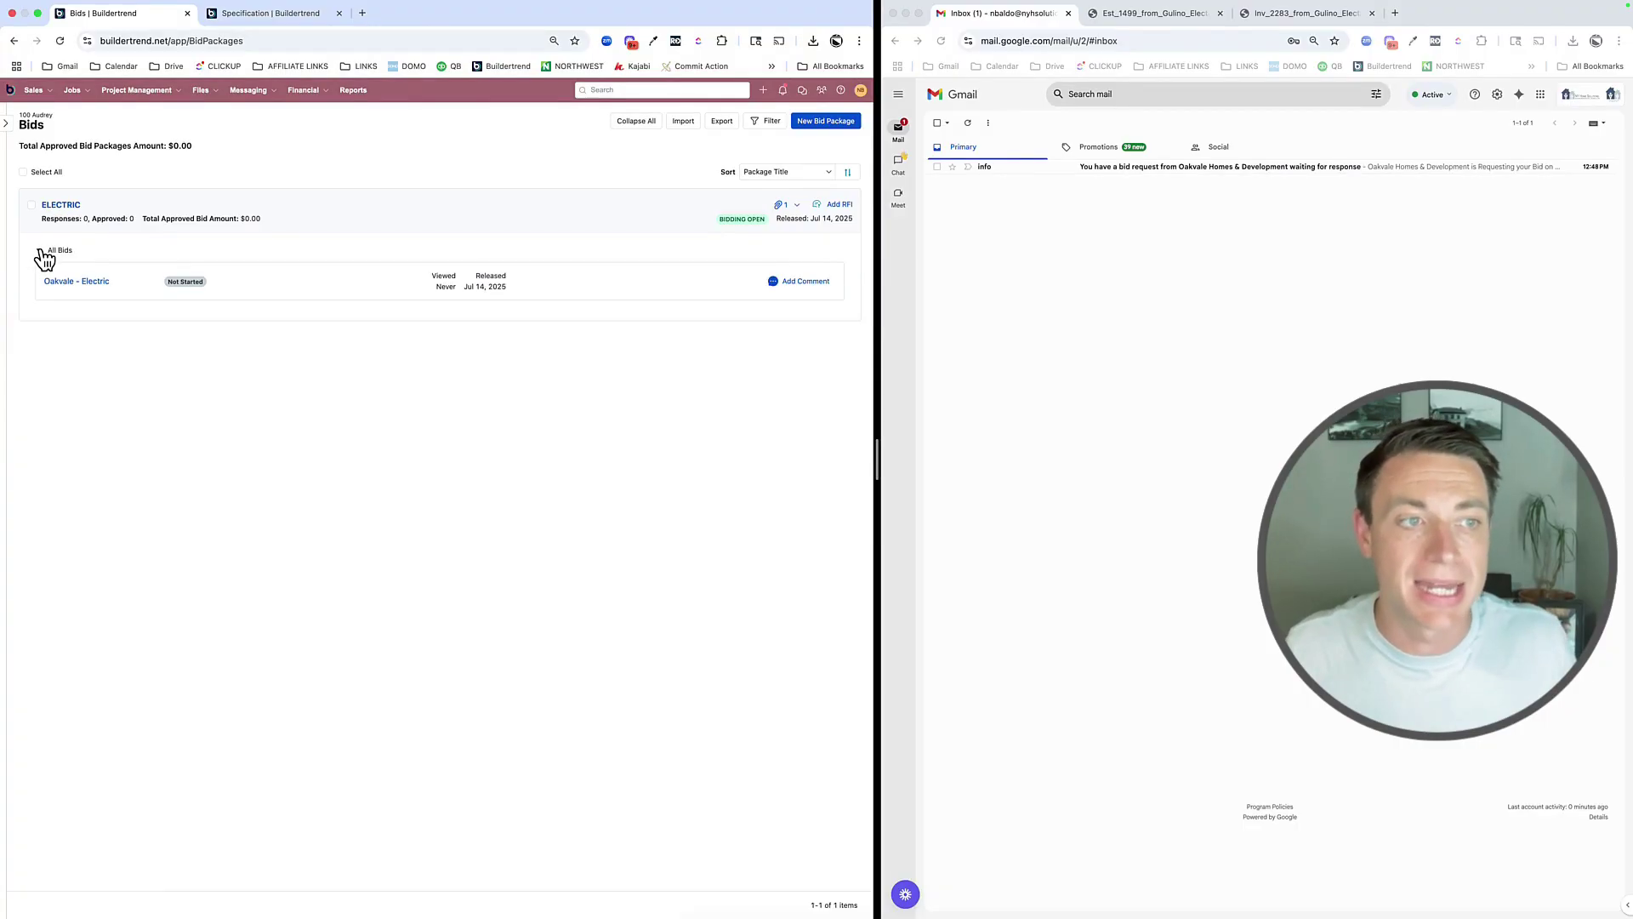
Add NY Home Solutions to the ELECTRIC package's bid requests, save it and return to the Bids list
{"action": "left_click", "coordinate": [64, 206]}
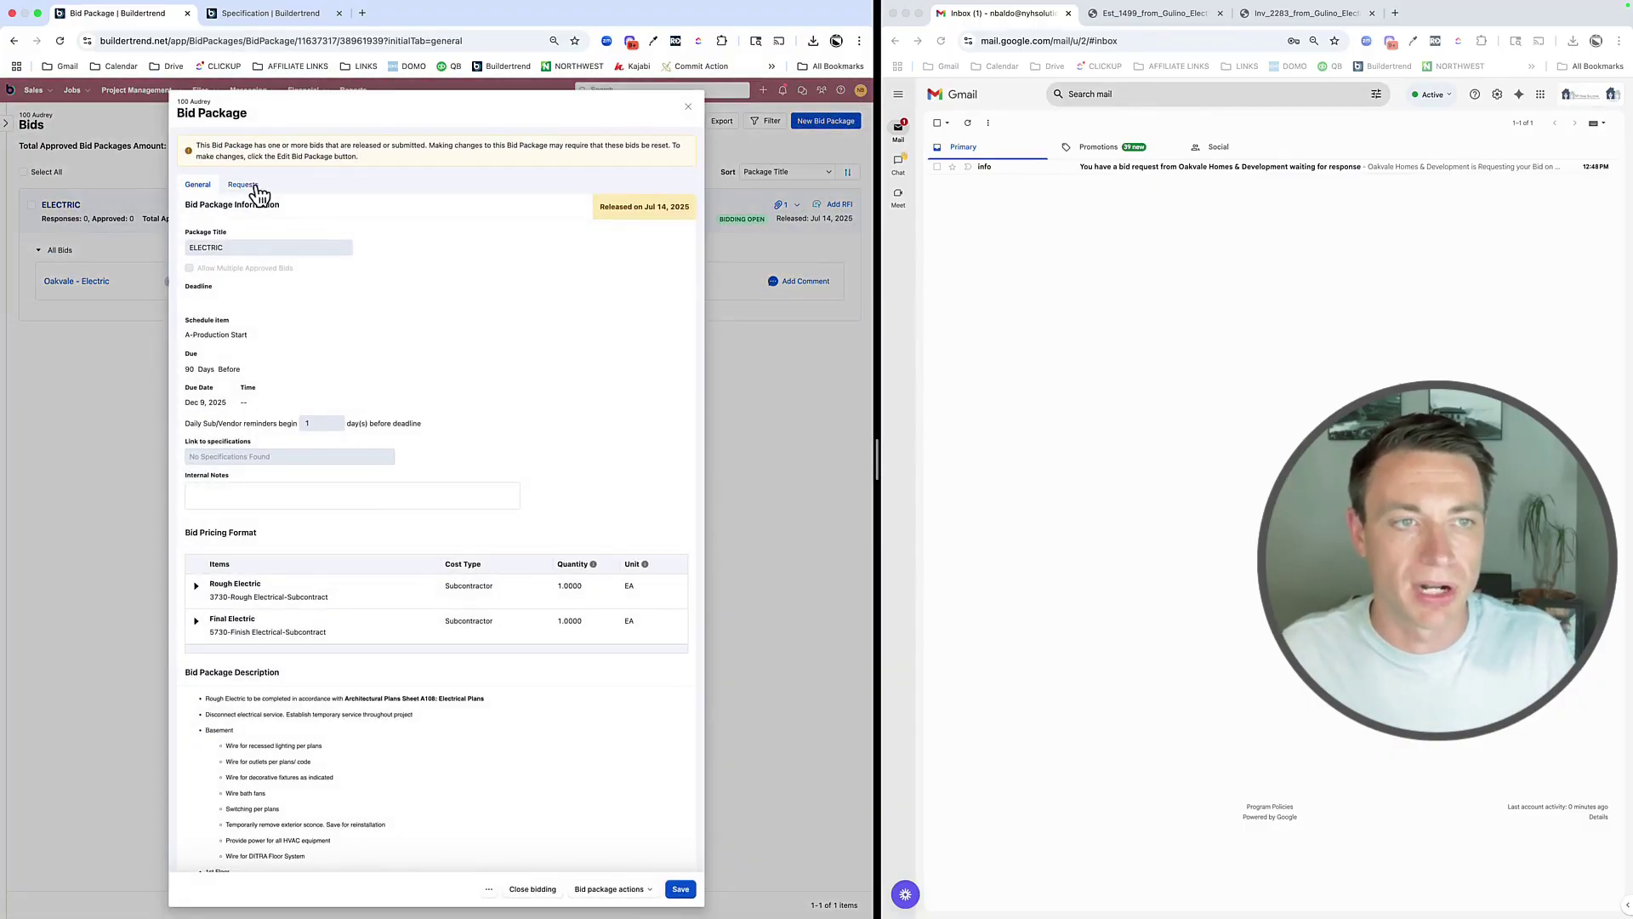
{"action": "left_click", "coordinate": [243, 185]}
{"action": "left_click", "coordinate": [256, 247]}
{"action": "type", "text": "ny hopm"}
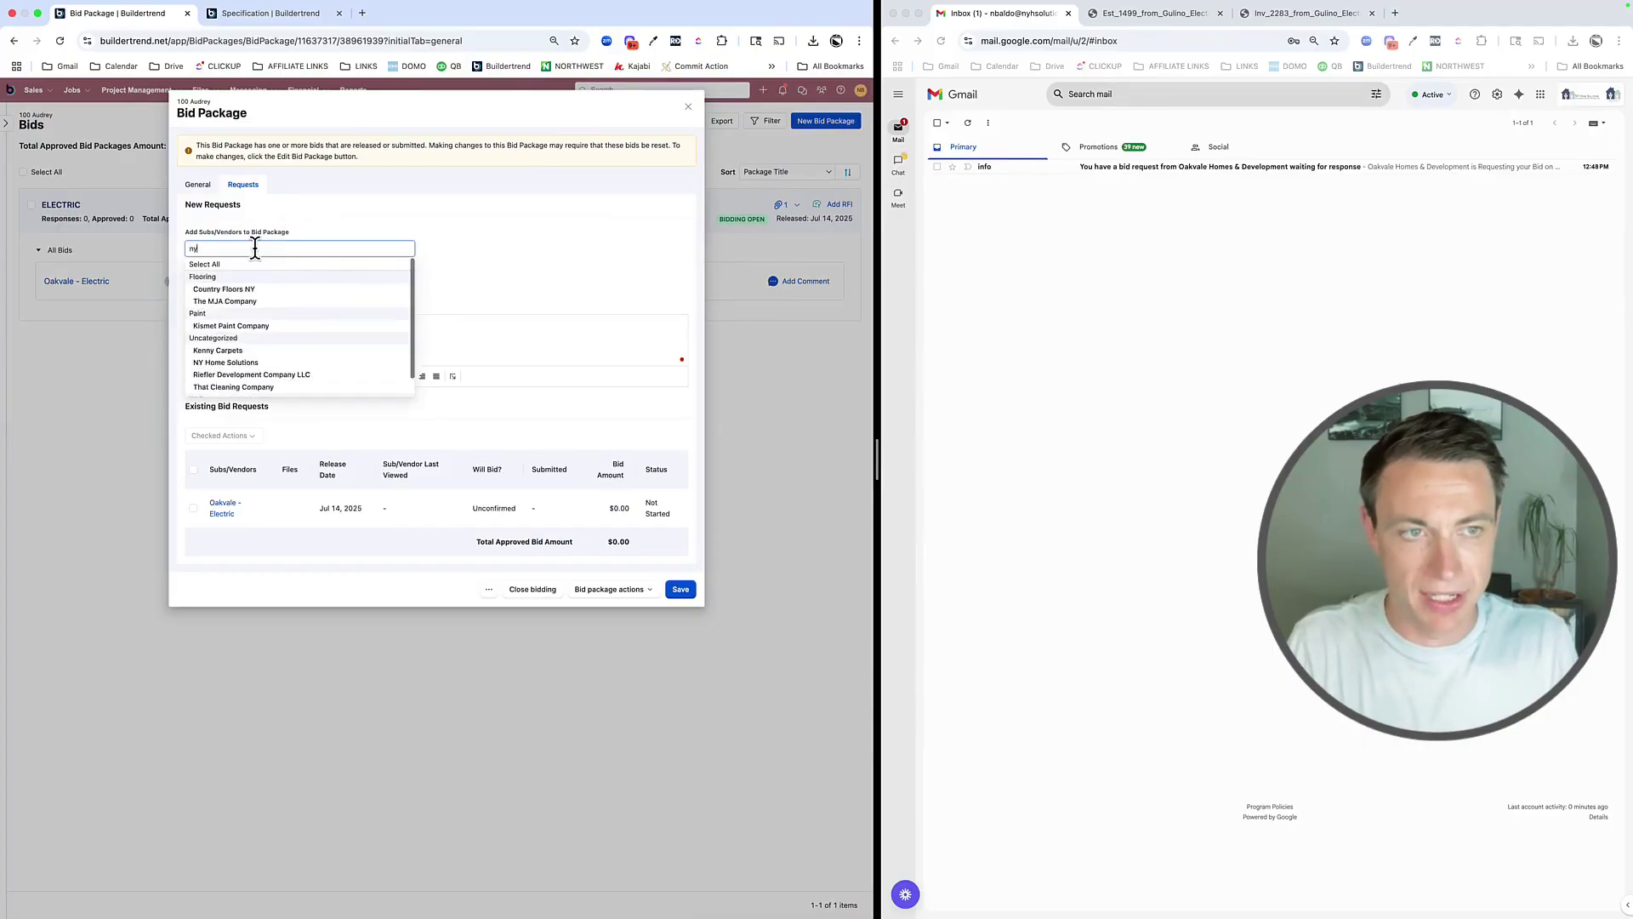
{"action": "key", "text": "BackSpace"}
{"action": "left_click", "coordinate": [273, 291]}
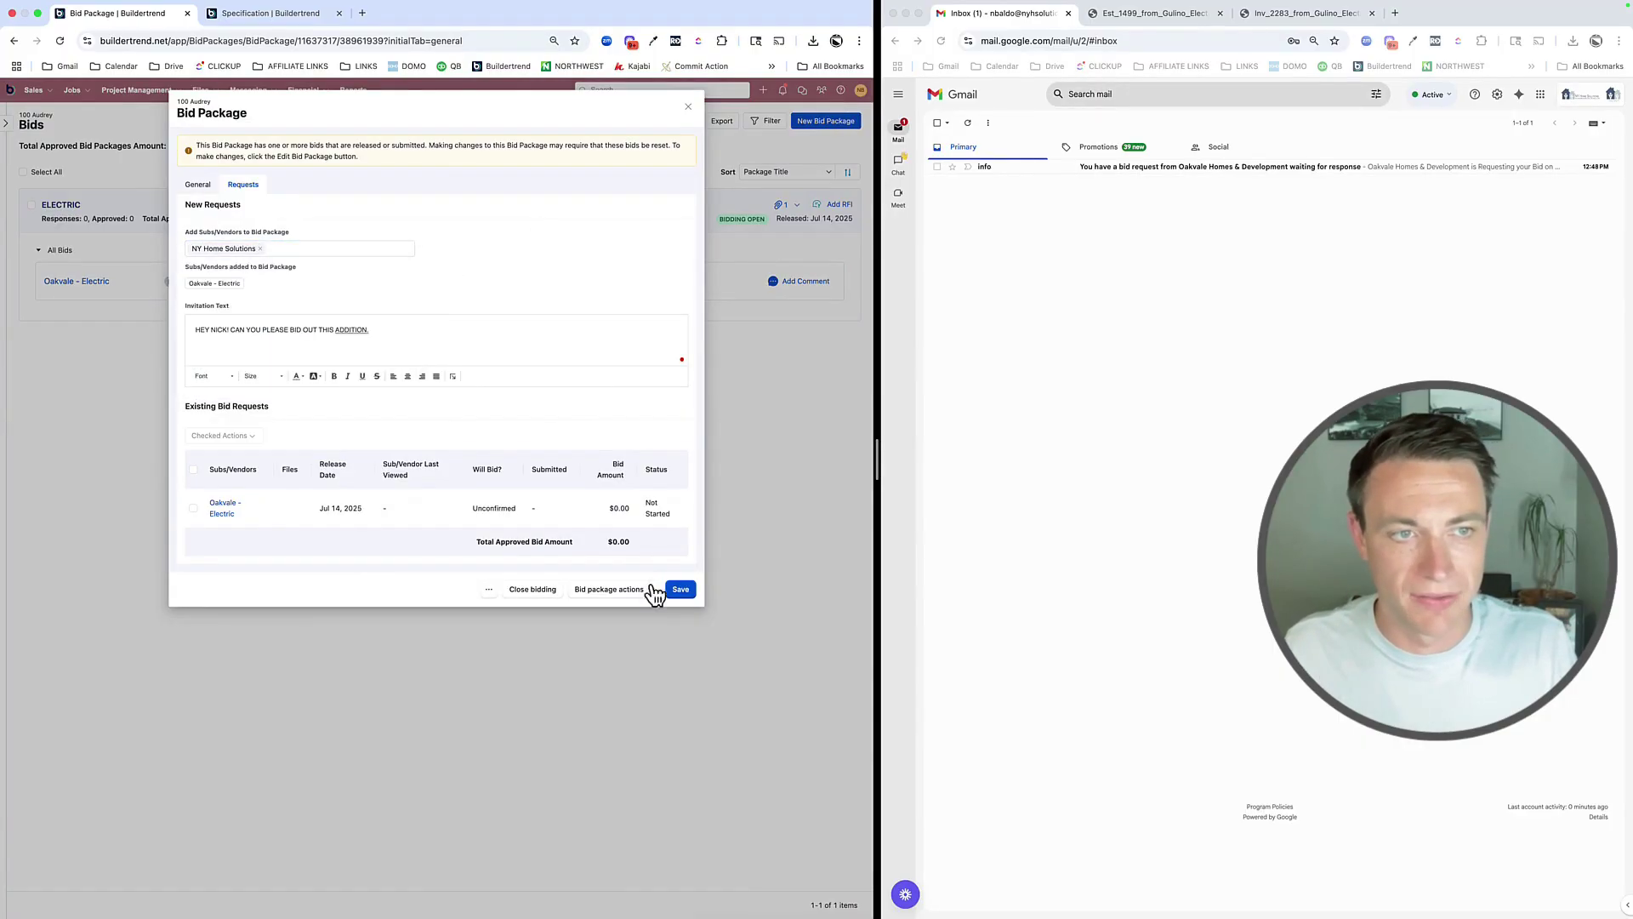
{"action": "left_click", "coordinate": [681, 588]}
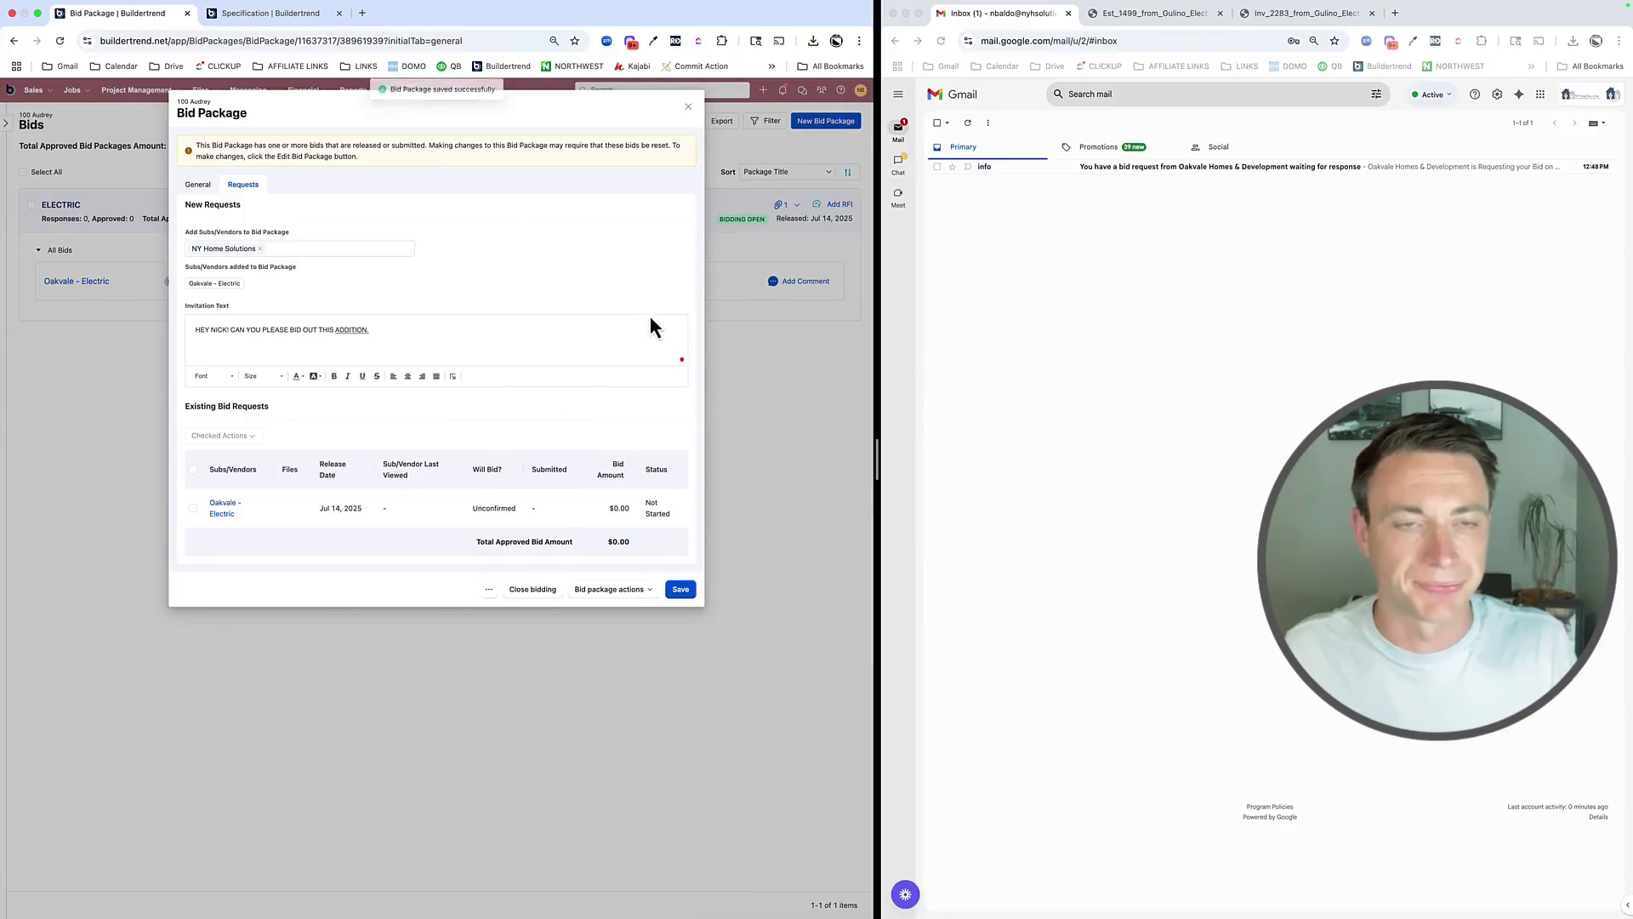
{"action": "left_click", "coordinate": [689, 108]}
{"action": "left_click", "coordinate": [512, 515]}
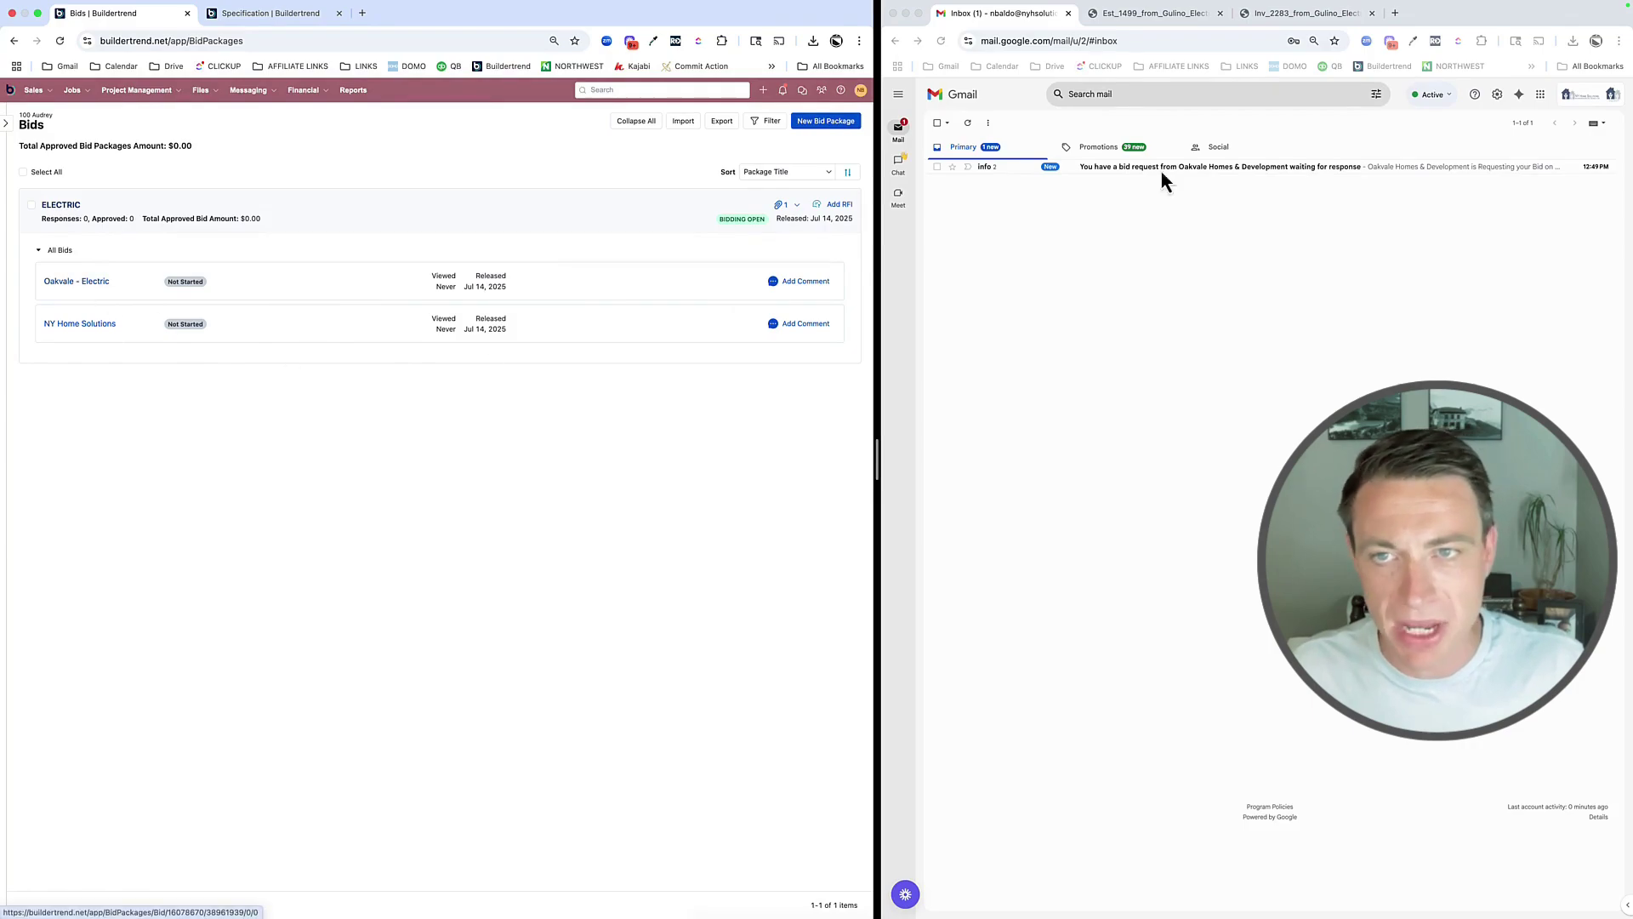
Open the bid request email from Oakvale Homes & Development in Gmail and review its notes, scope and attachments
{"action": "left_click", "coordinate": [1121, 171]}
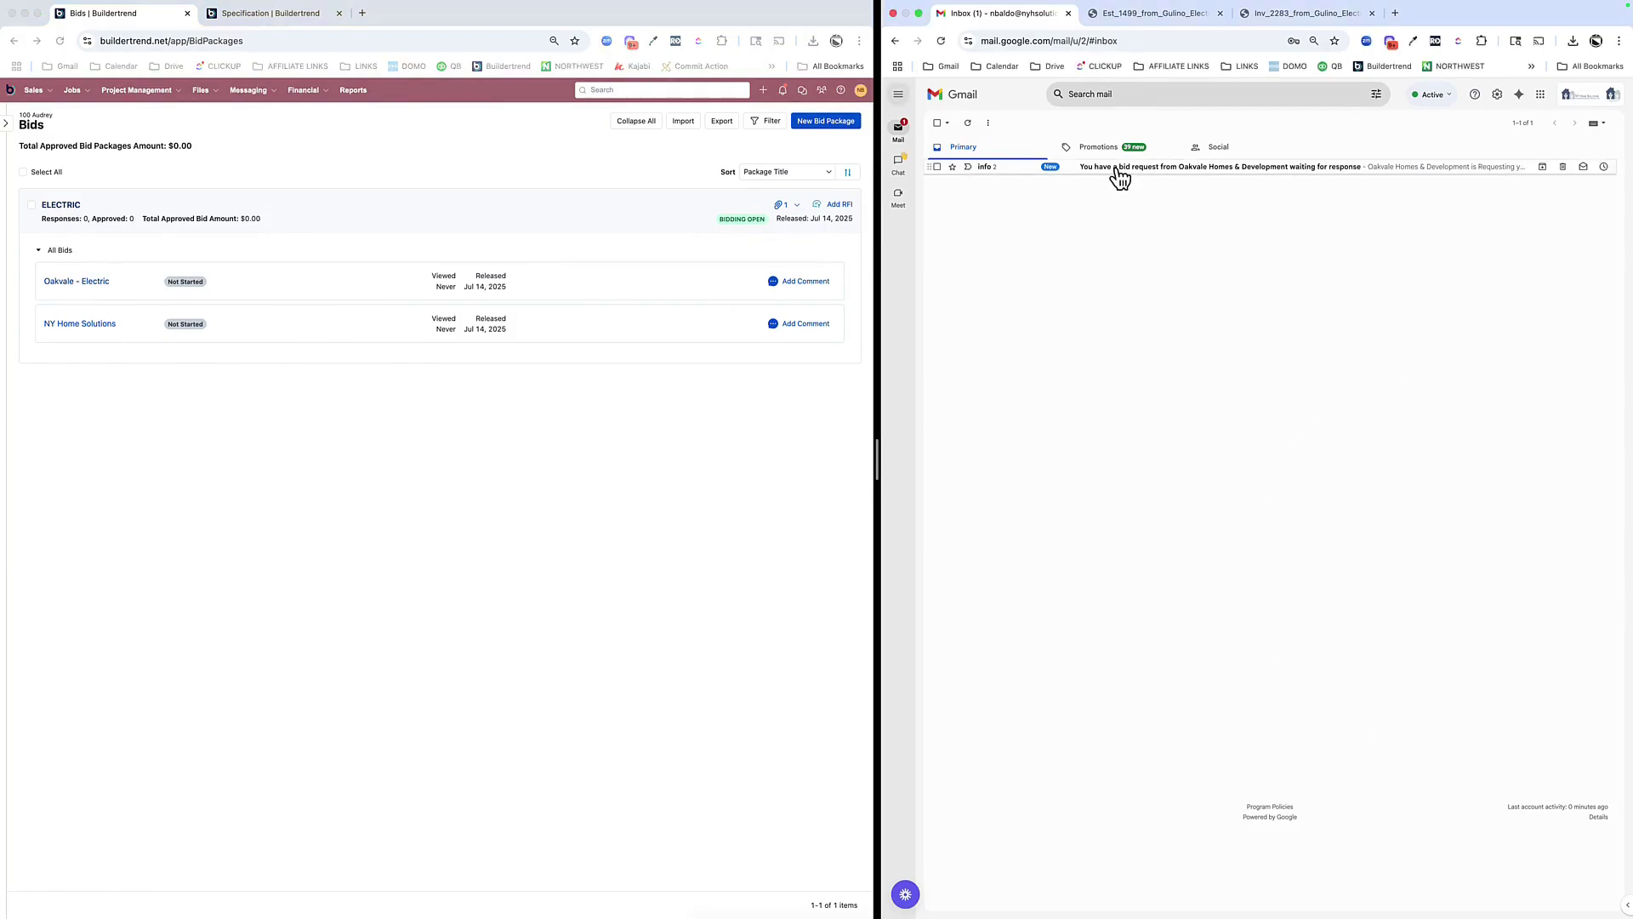
{"action": "scroll", "coordinate": [1094, 407], "scroll_direction": "down", "scroll_amount": 4}
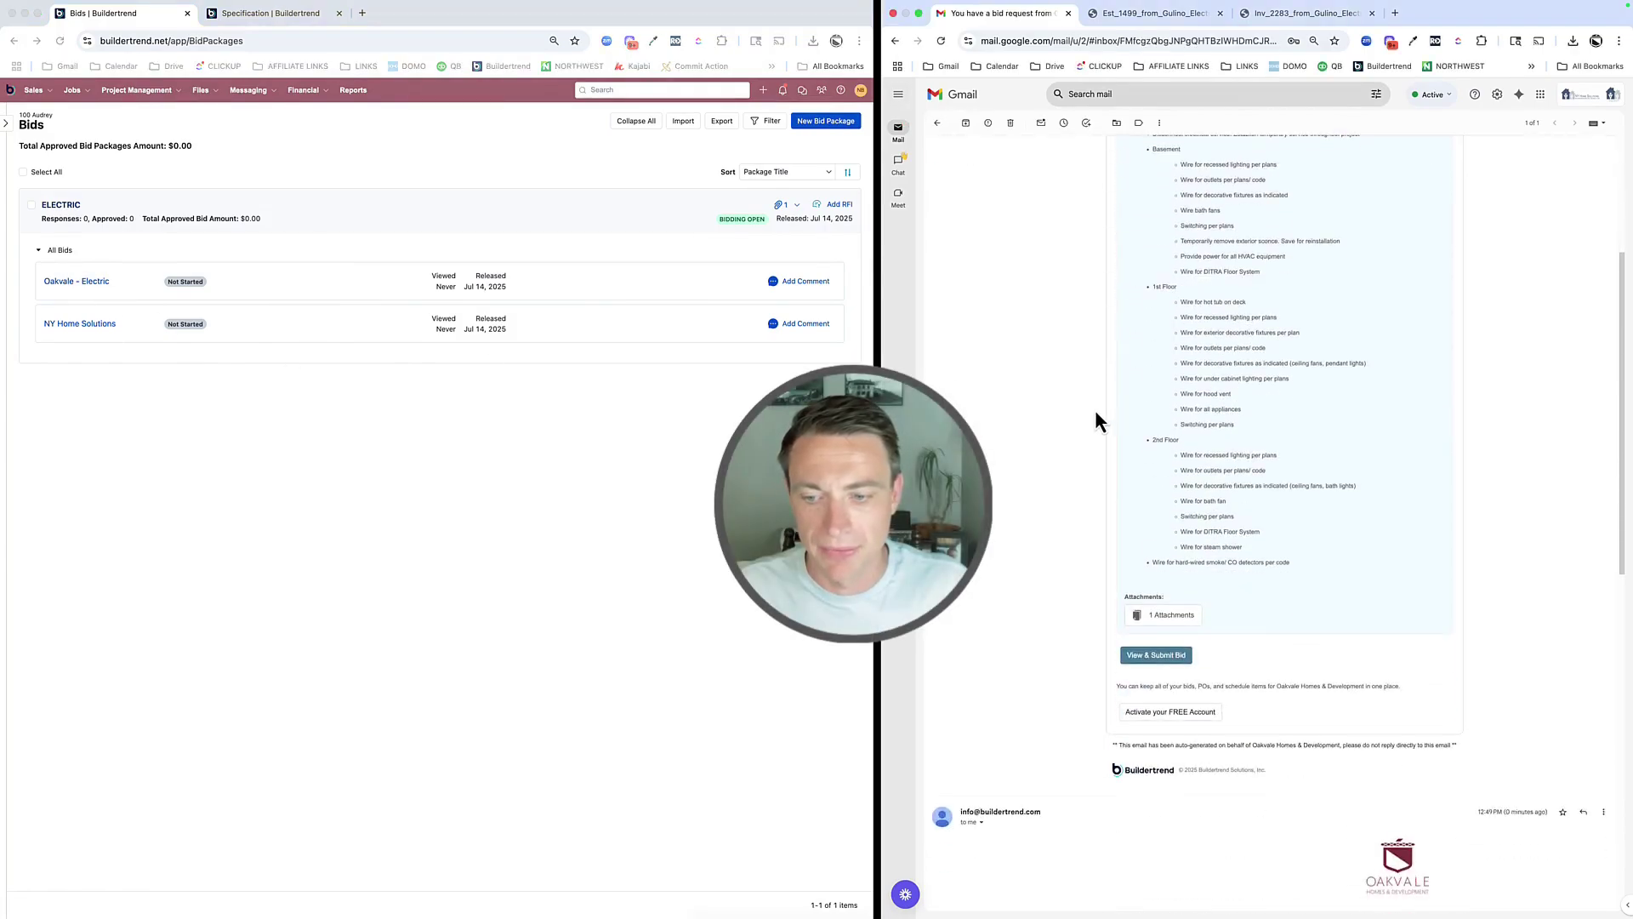
{"action": "scroll", "coordinate": [1094, 406], "scroll_direction": "up", "scroll_amount": 4}
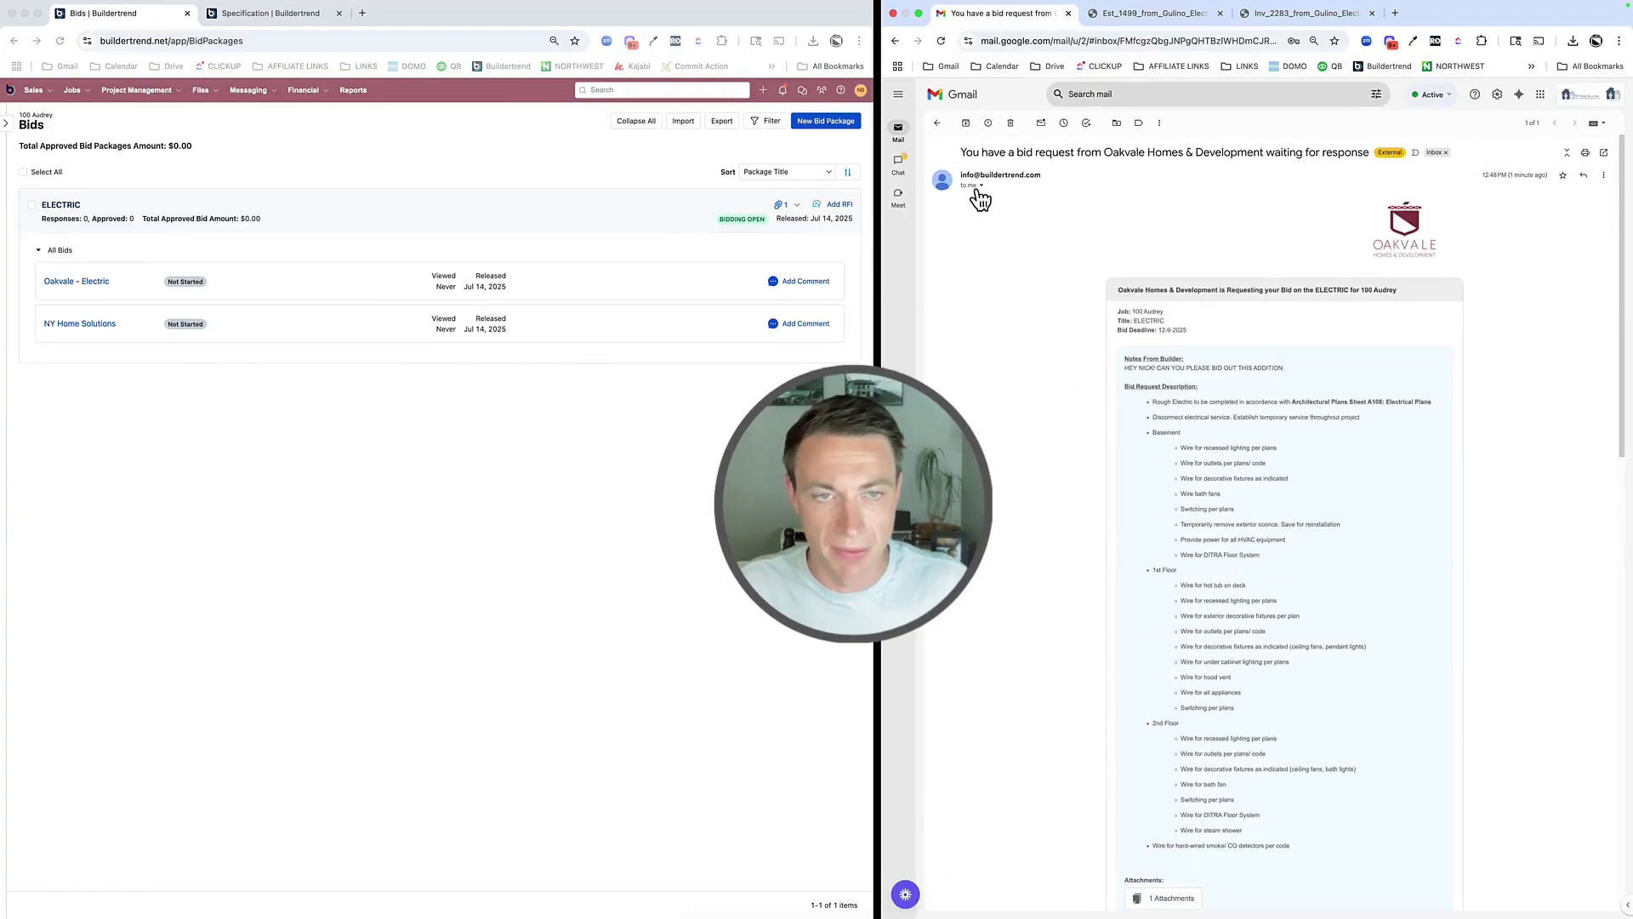
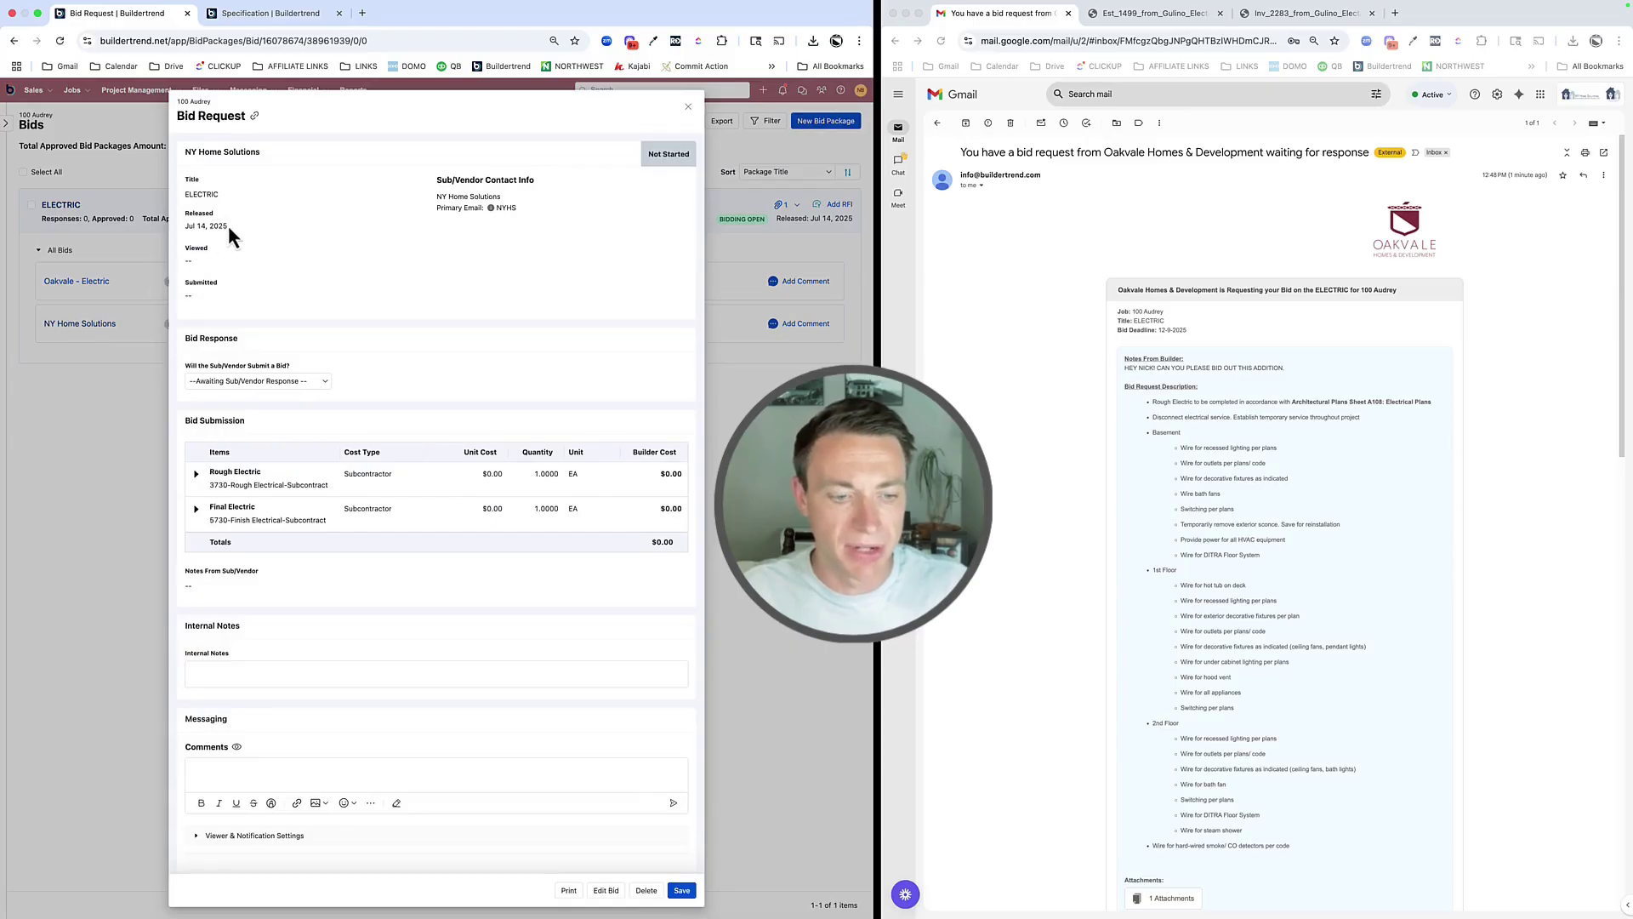
Review the NY Home Solutions bid request, glance at the Gulino Electric Corp. estimate PDF and return to the bid request email
{"action": "scroll", "coordinate": [370, 503], "scroll_direction": "down", "scroll_amount": 2}
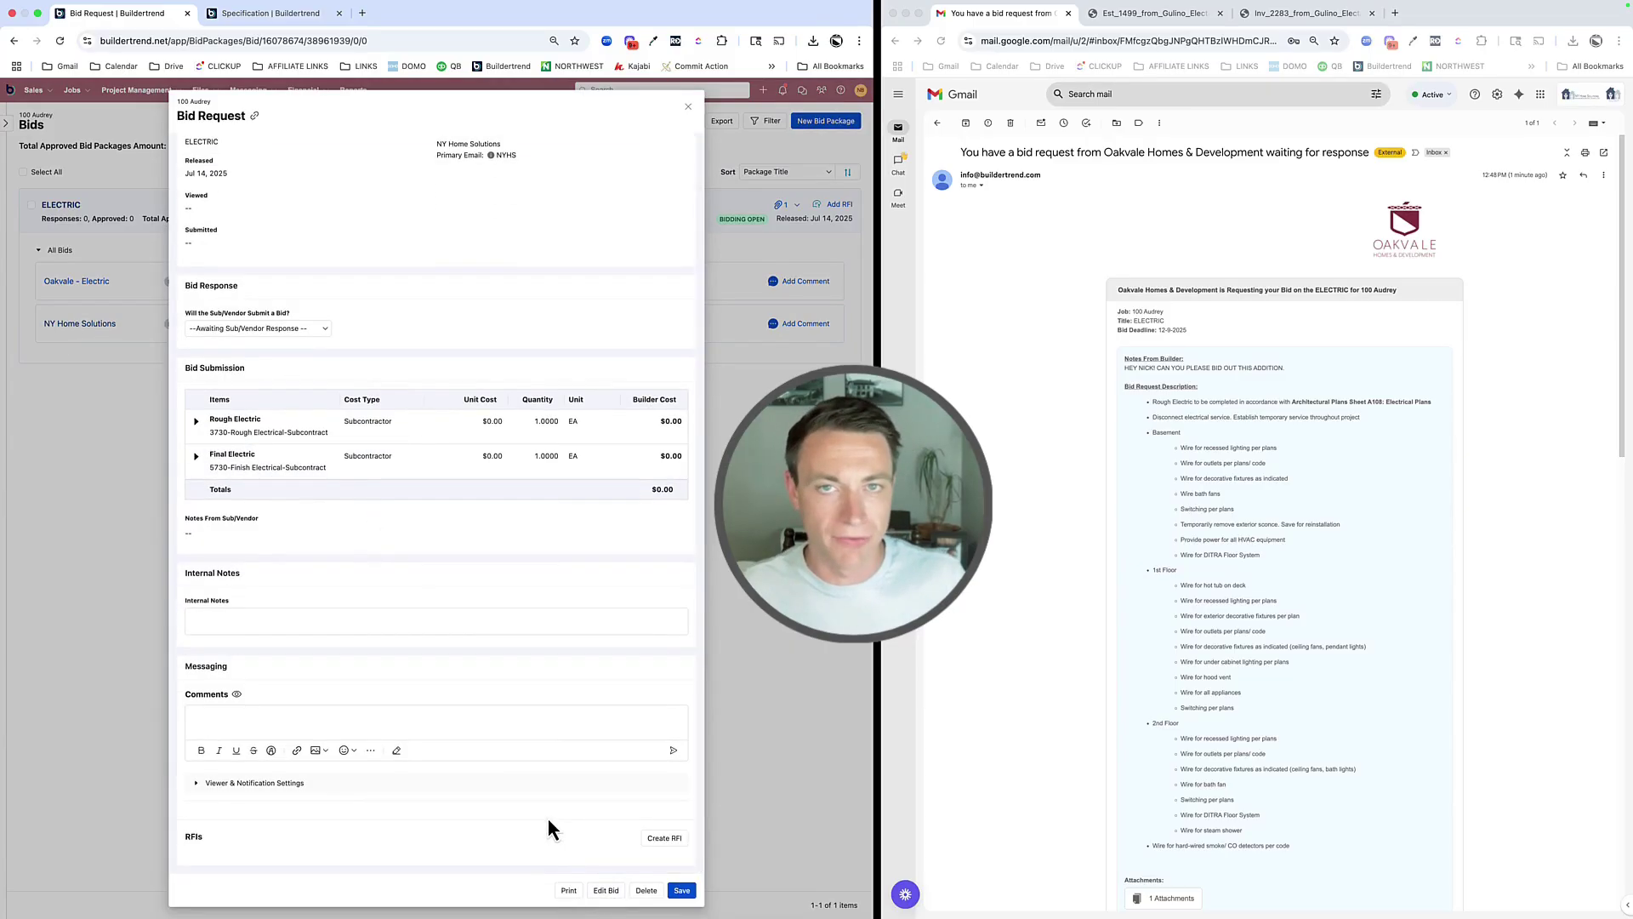
{"action": "left_click", "coordinate": [1136, 29]}
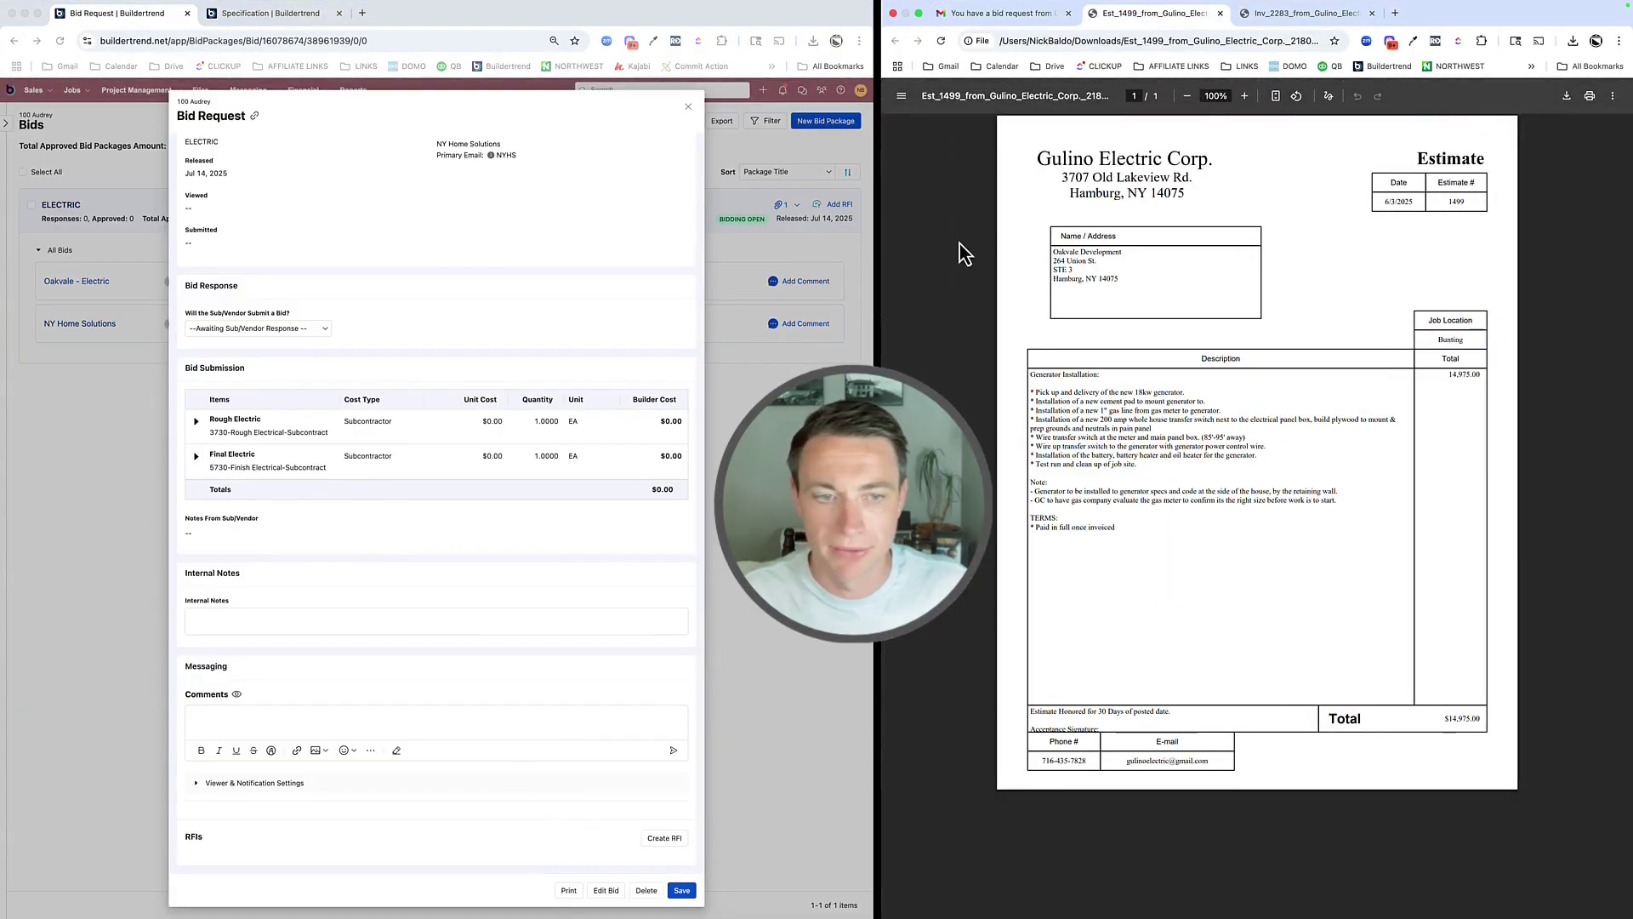
{"action": "left_click", "coordinate": [997, 13]}
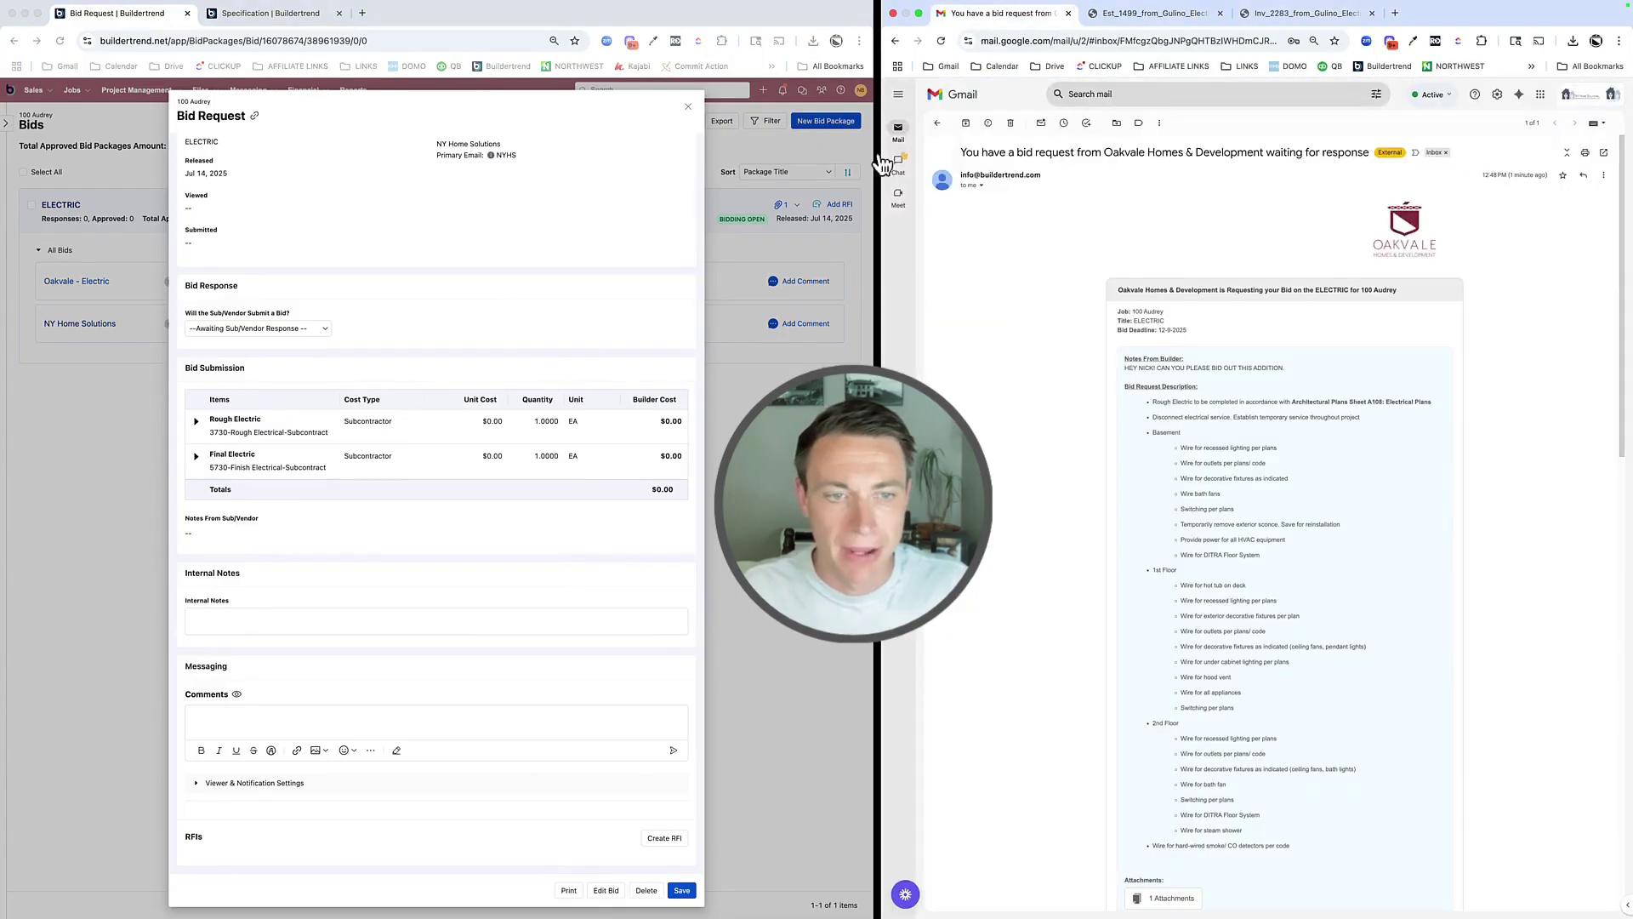
Edit the NY Home Solutions bid on the vendor's behalf and attach the Gulino Electric Corp. estimate PDF after saving it to the Desktop
{"action": "left_click", "coordinate": [605, 891]}
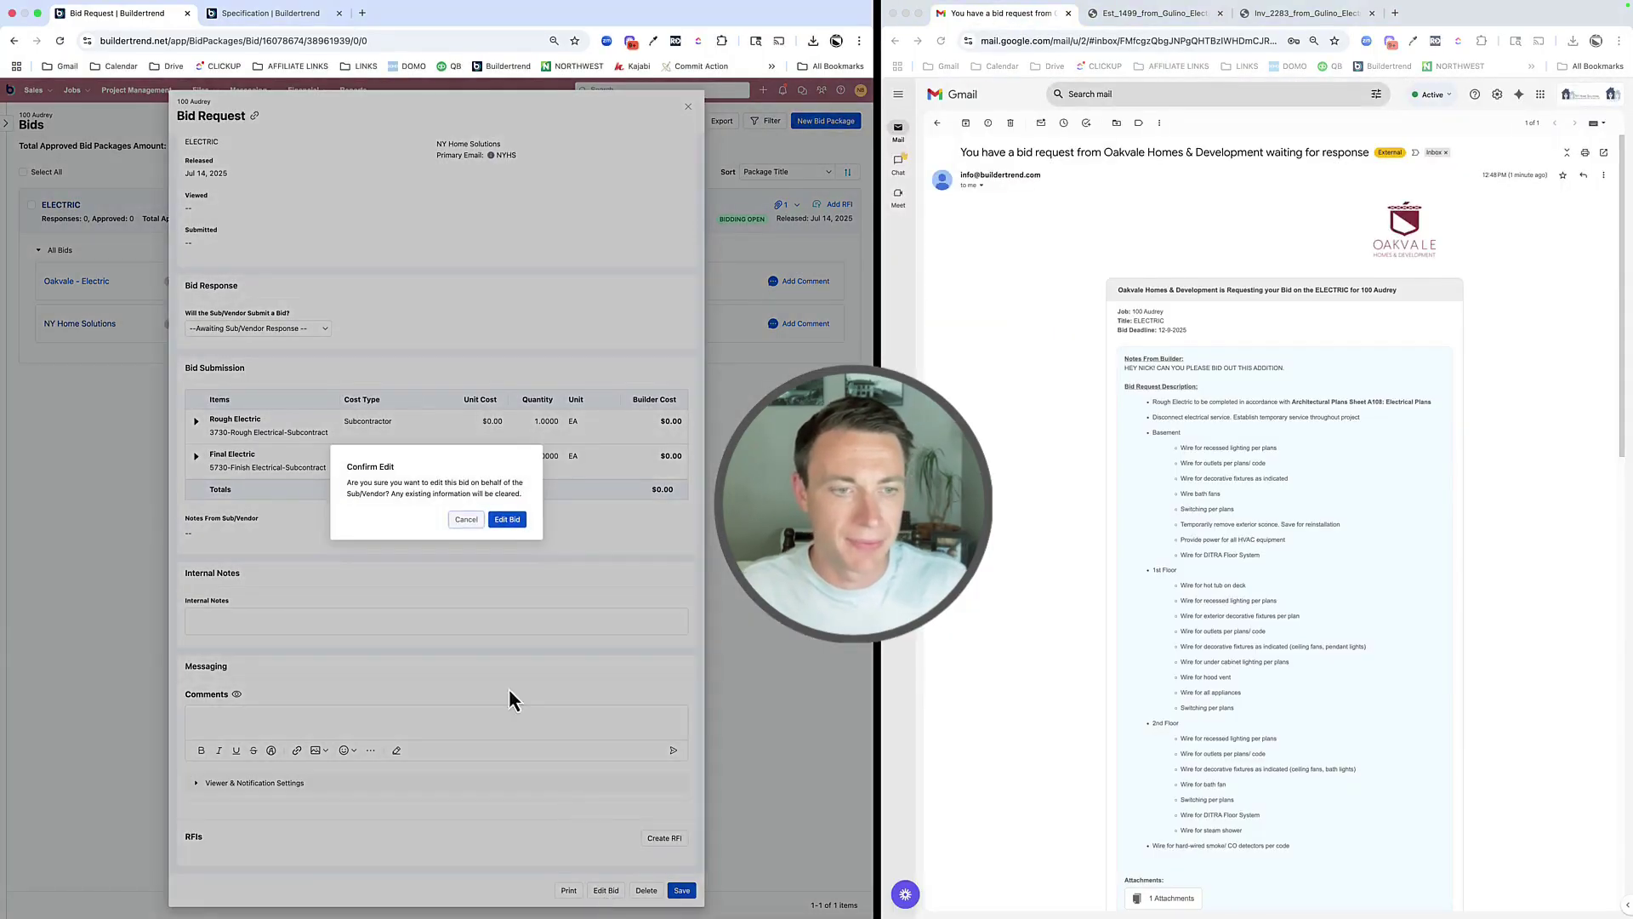
{"action": "left_click", "coordinate": [504, 519]}
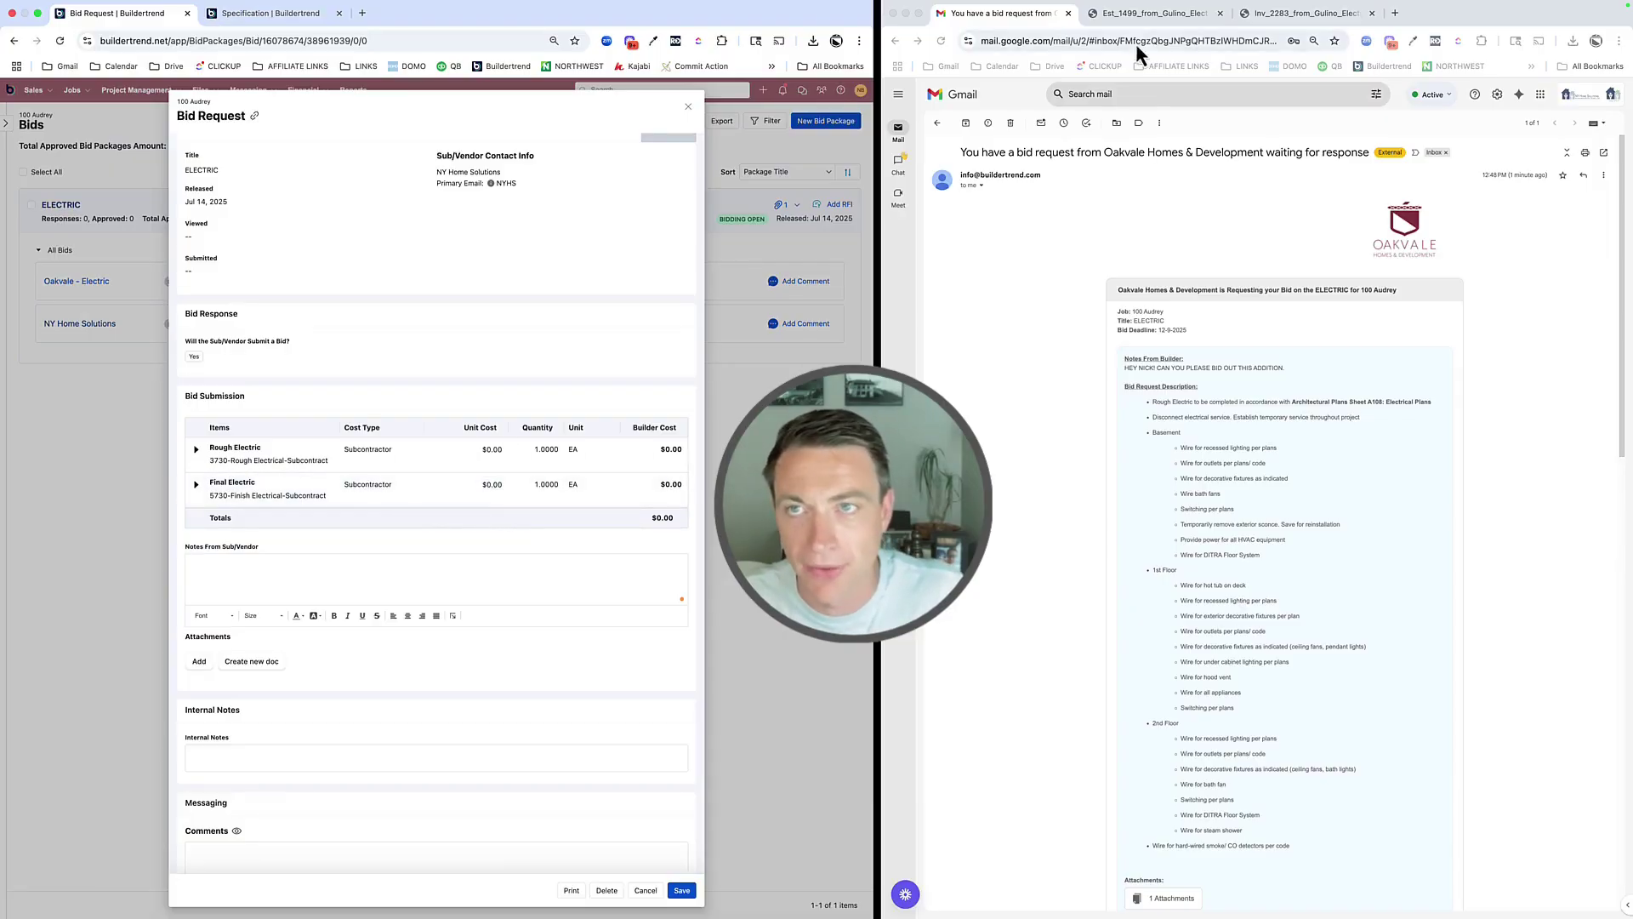
{"action": "left_click", "coordinate": [1144, 14]}
{"action": "left_click", "coordinate": [1024, 21]}
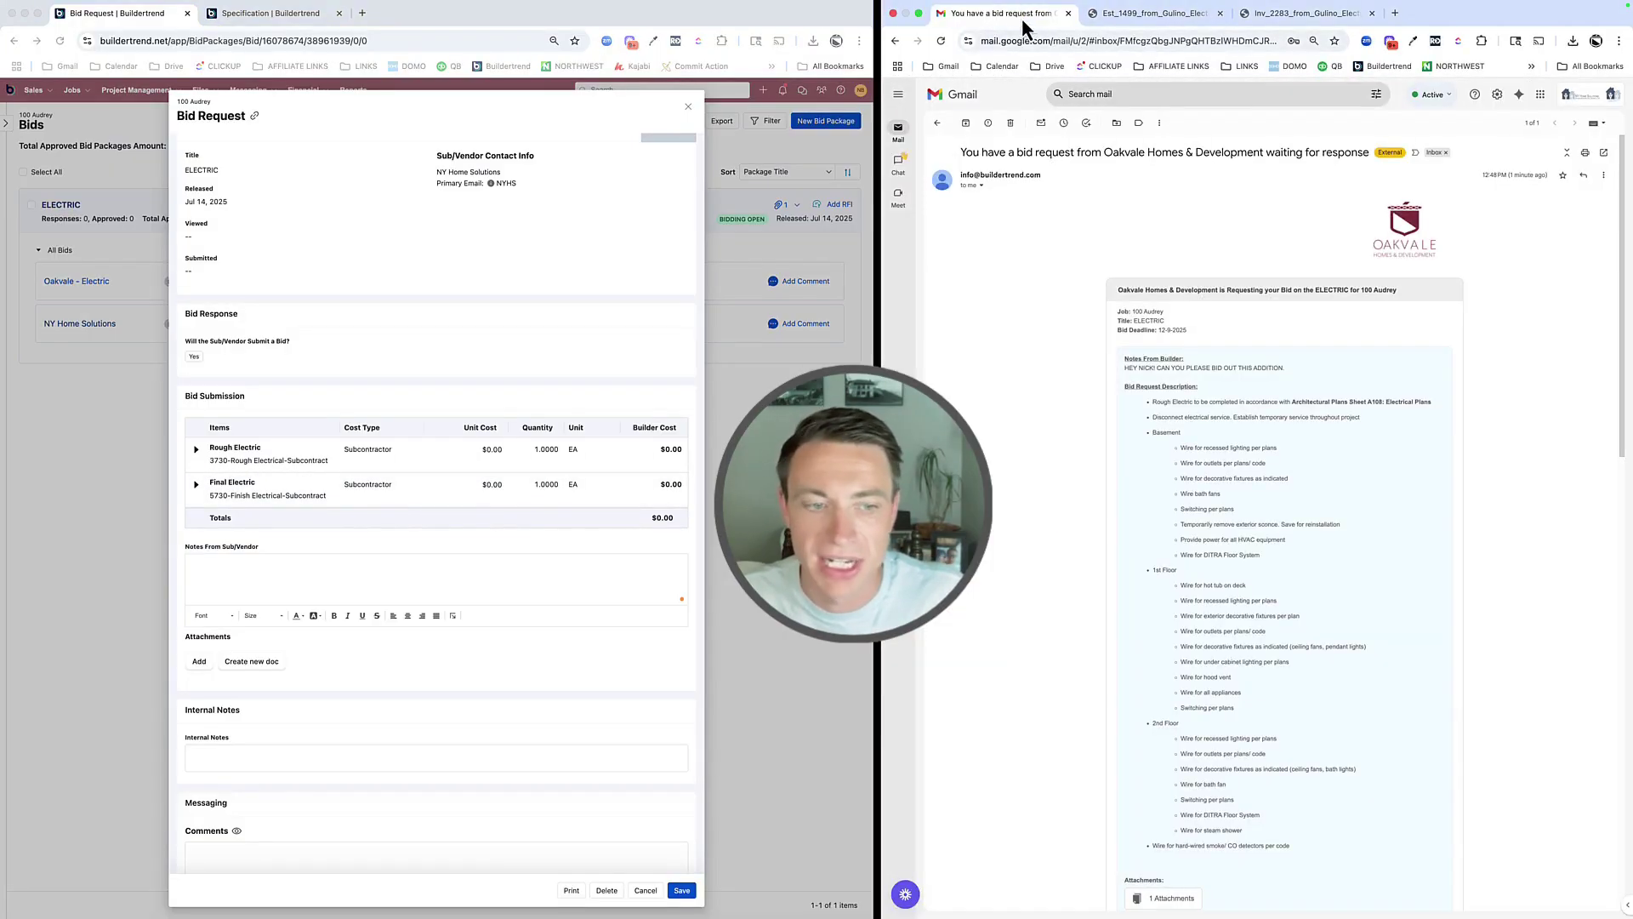
{"action": "scroll", "coordinate": [421, 615], "scroll_direction": "down", "scroll_amount": 3}
{"action": "left_click", "coordinate": [195, 529]}
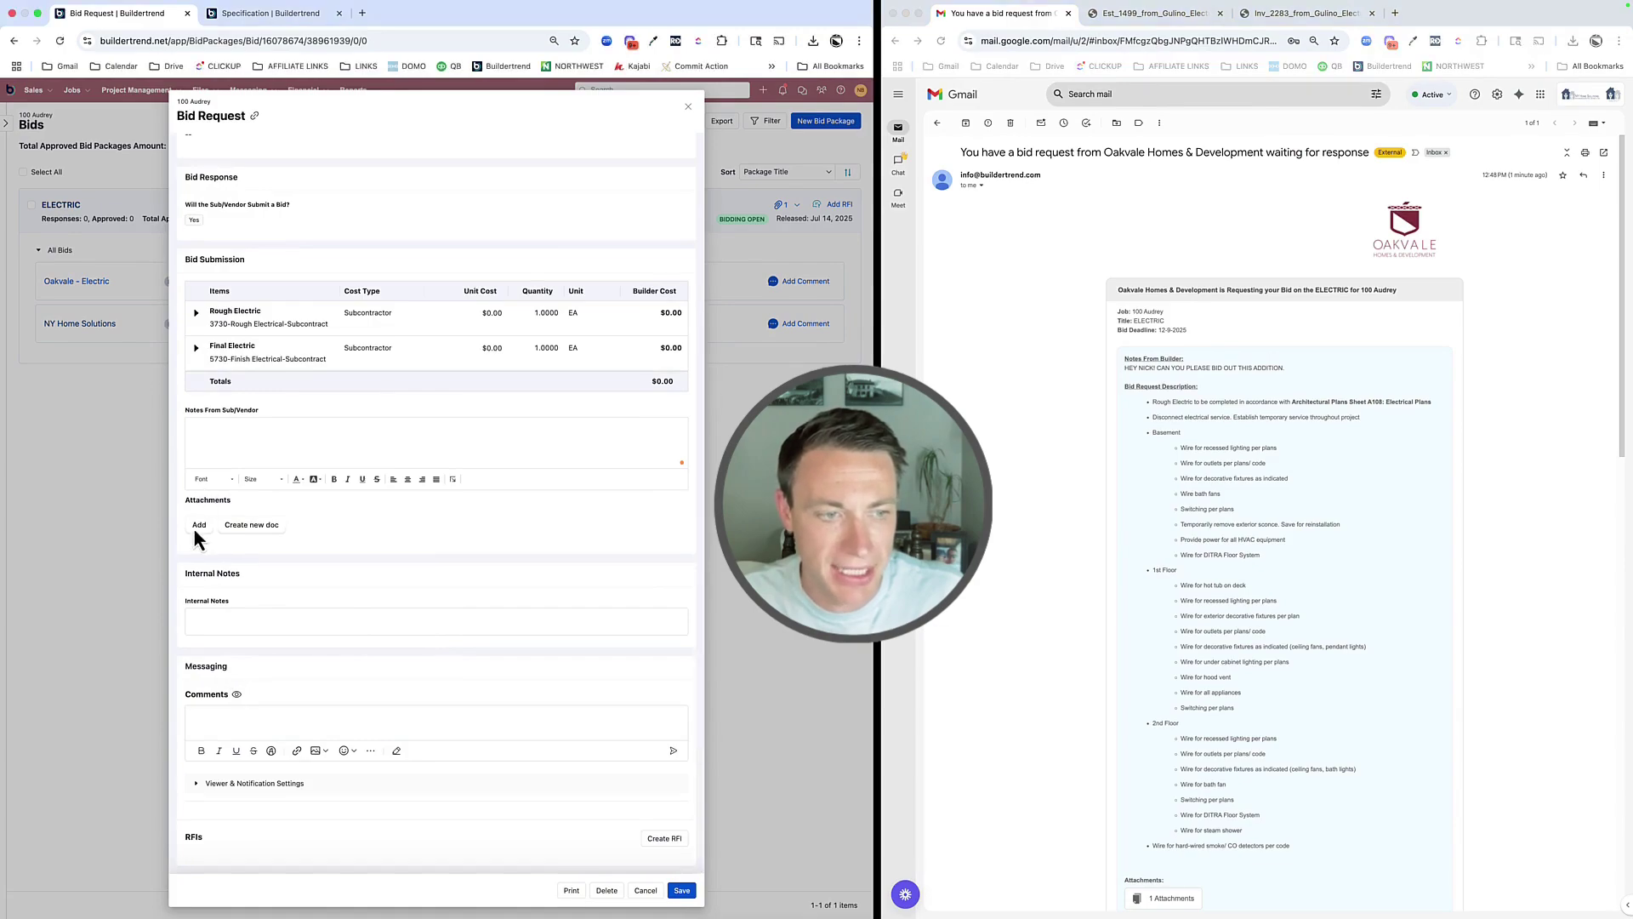
{"action": "left_click", "coordinate": [195, 527]}
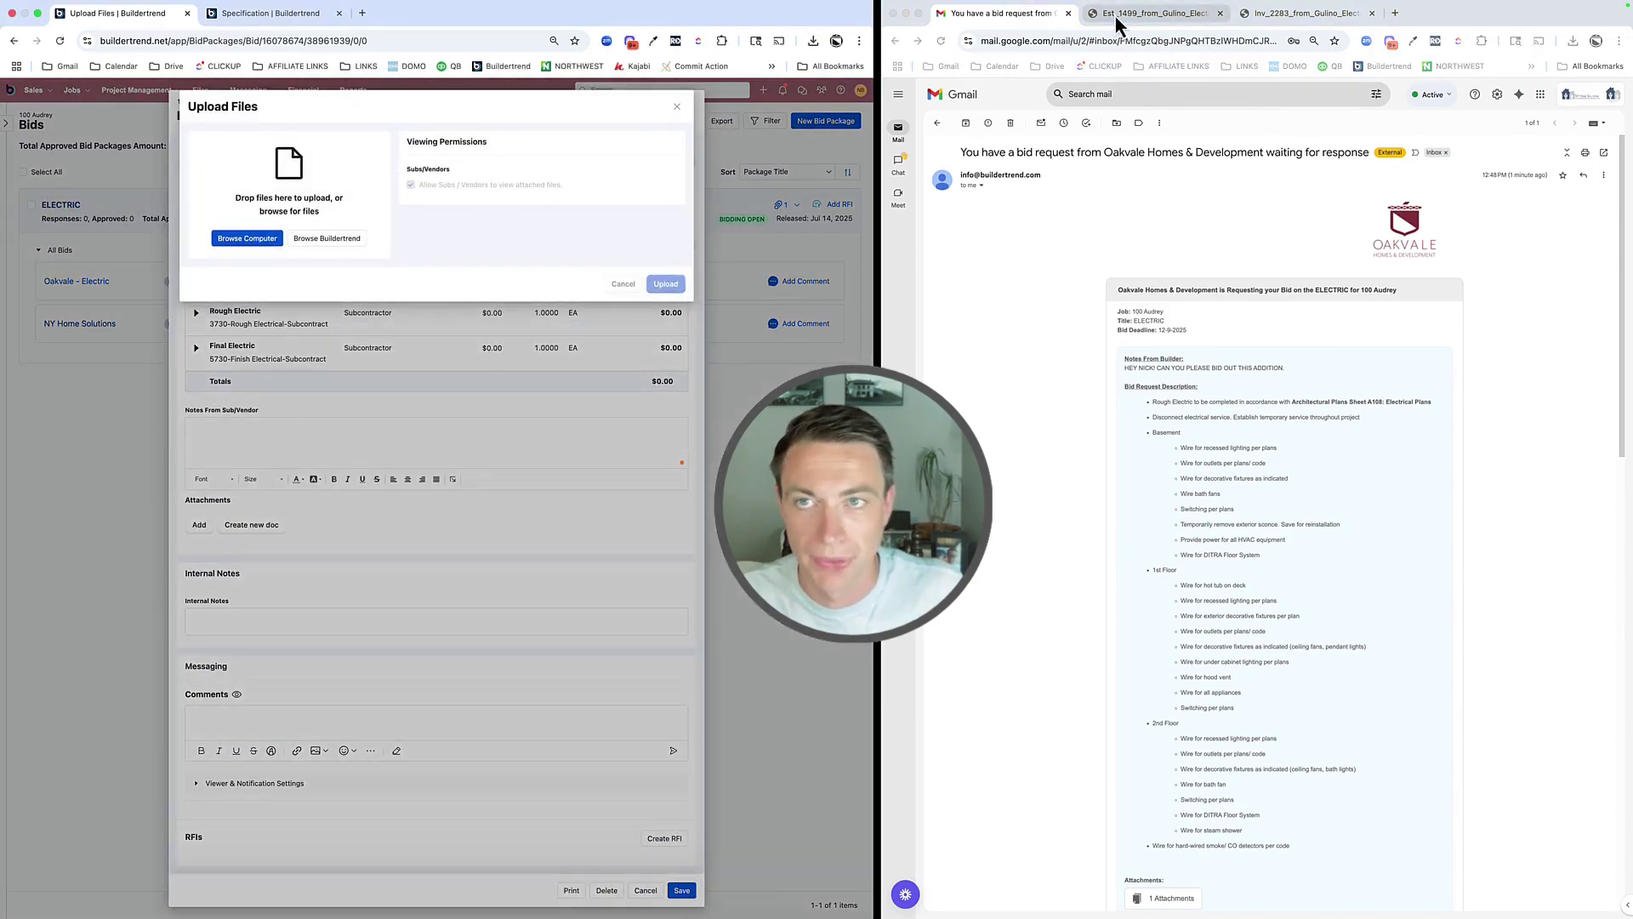
{"action": "left_click", "coordinate": [1115, 17]}
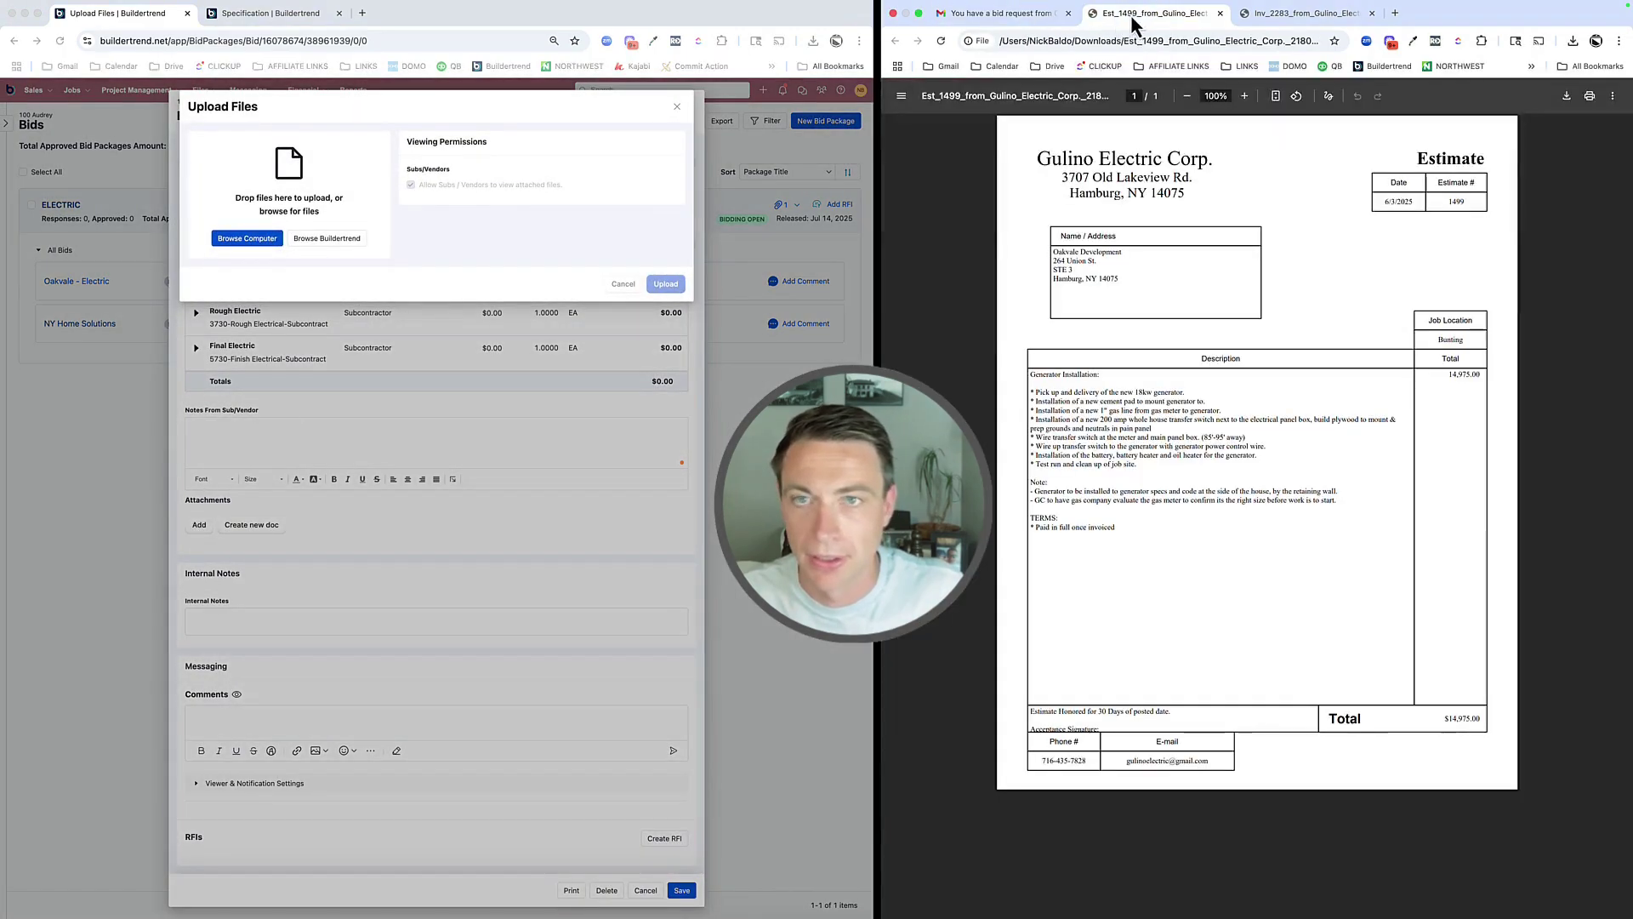
{"action": "left_click", "coordinate": [1564, 98]}
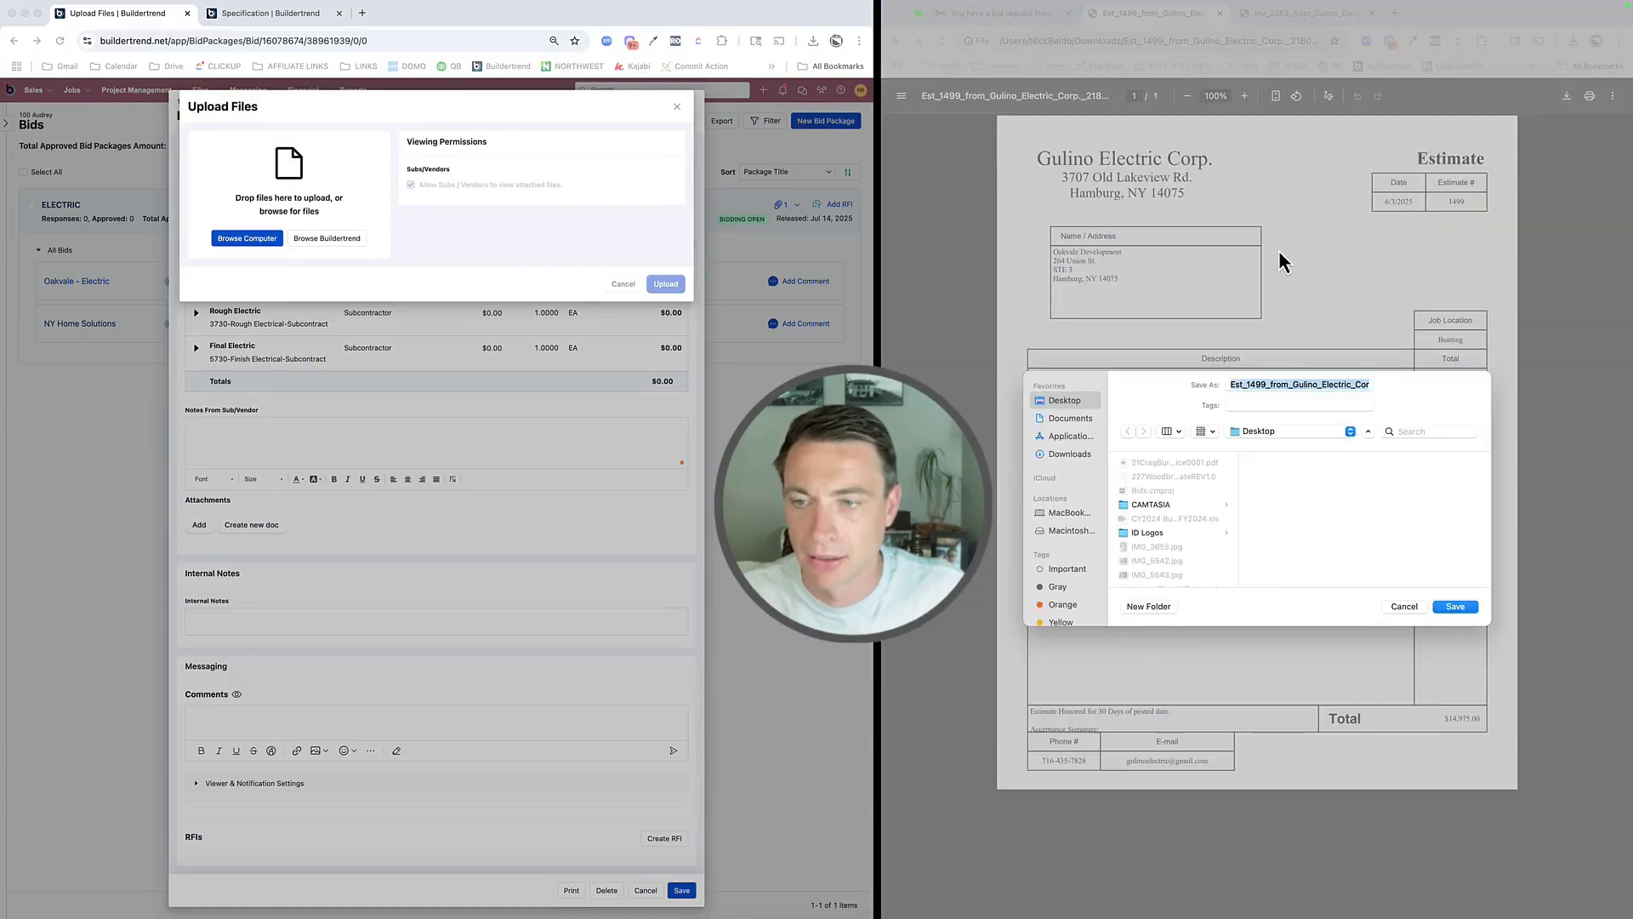
{"action": "key", "text": "Return"}
{"action": "left_click_drag", "start_coordinate": [1437, 77], "coordinate": [298, 189]}
{"action": "left_click", "coordinate": [662, 321]}
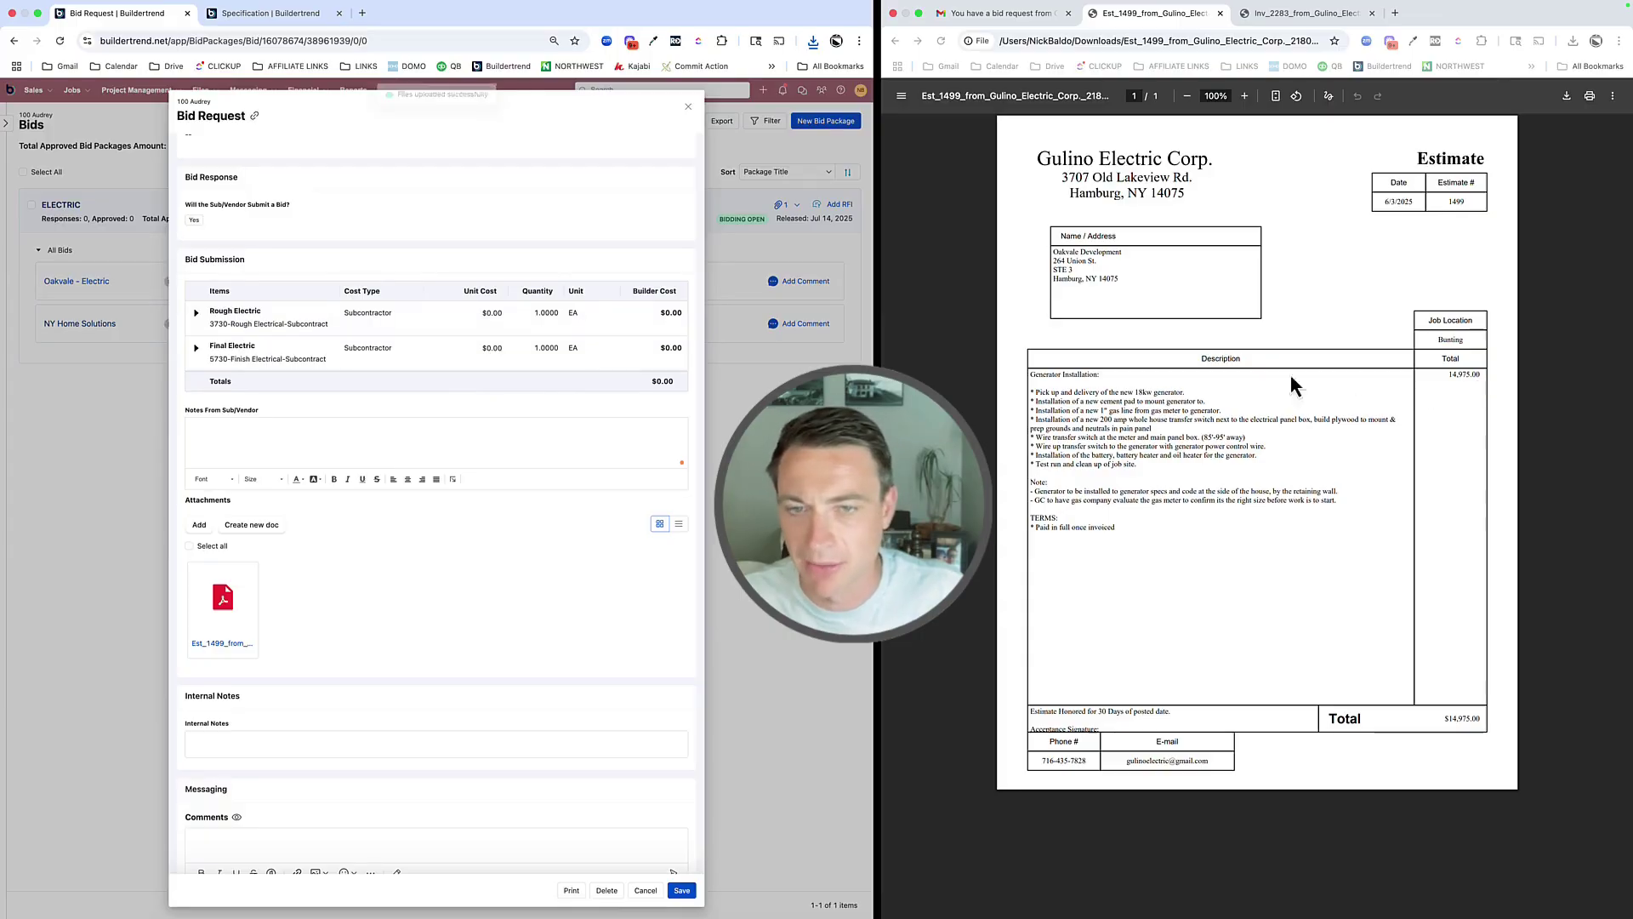
Set the bid's unit cost to $11,500 for Rough Electric and $3,475 for Final Electric
{"action": "left_click", "coordinate": [488, 323]}
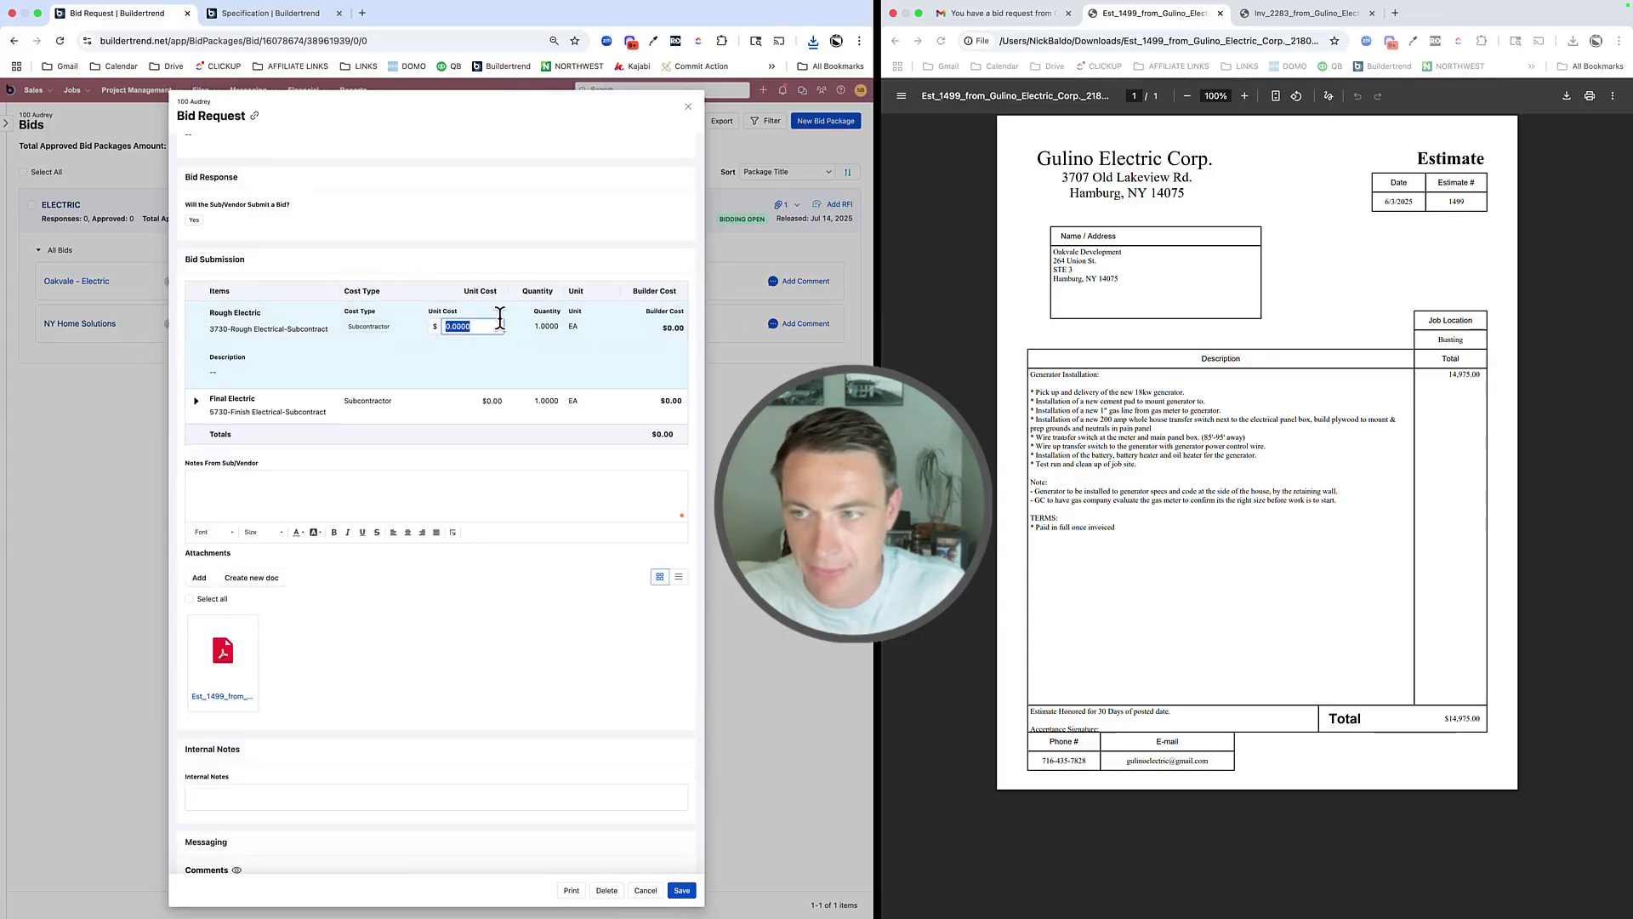
{"action": "type", "text": "11,500"}
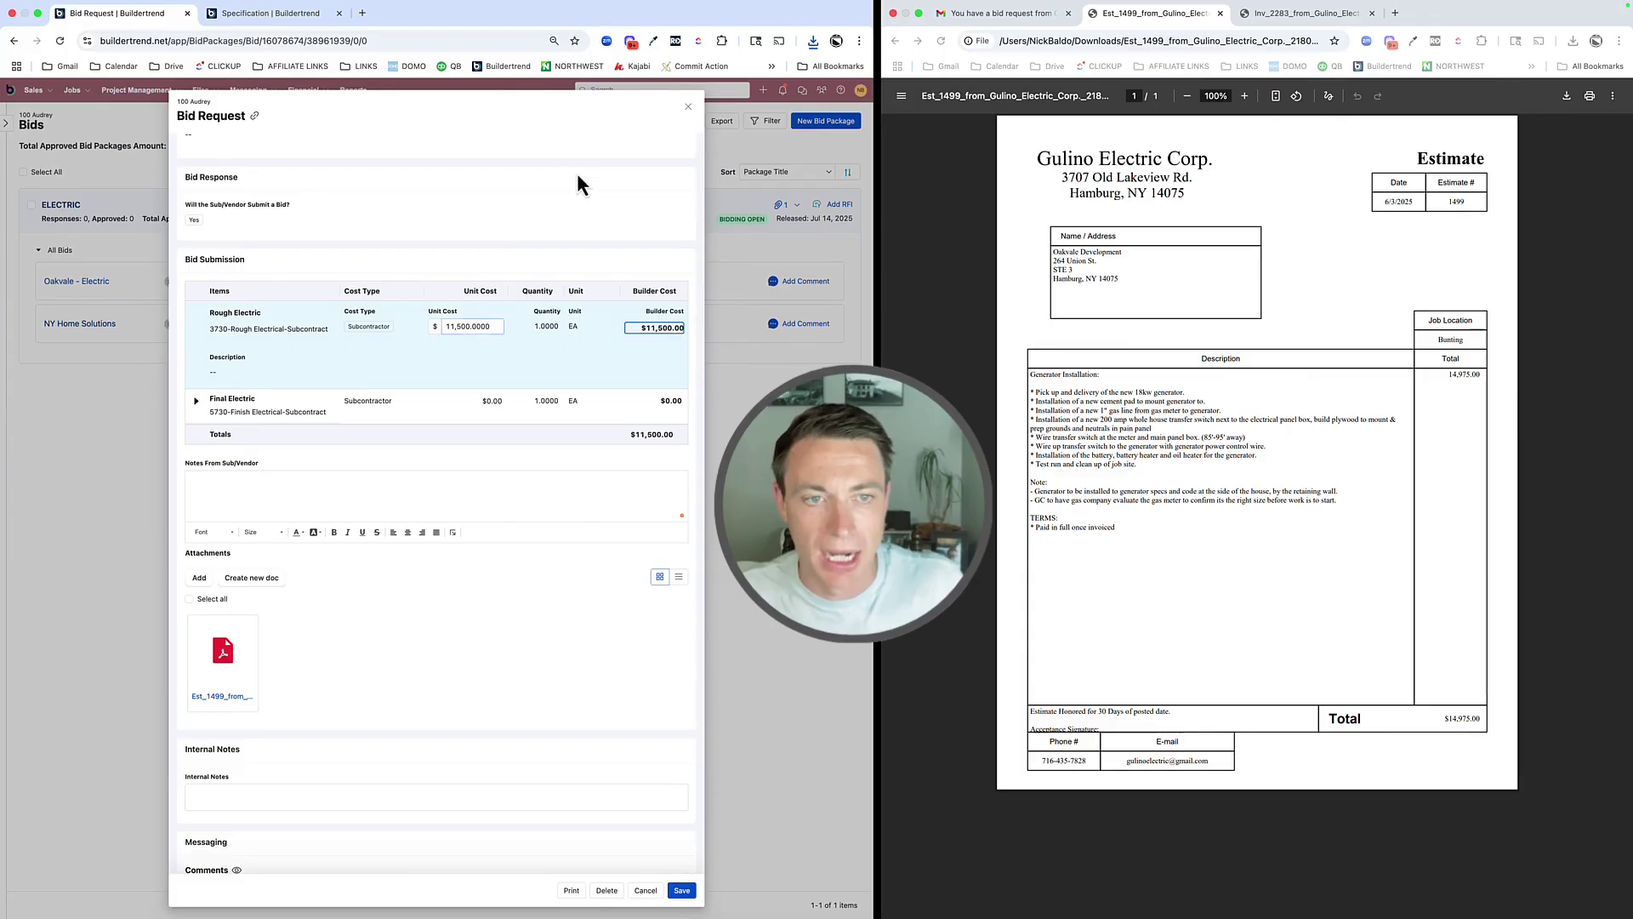
{"action": "left_click", "coordinate": [575, 165]}
{"action": "left_click", "coordinate": [489, 350]}
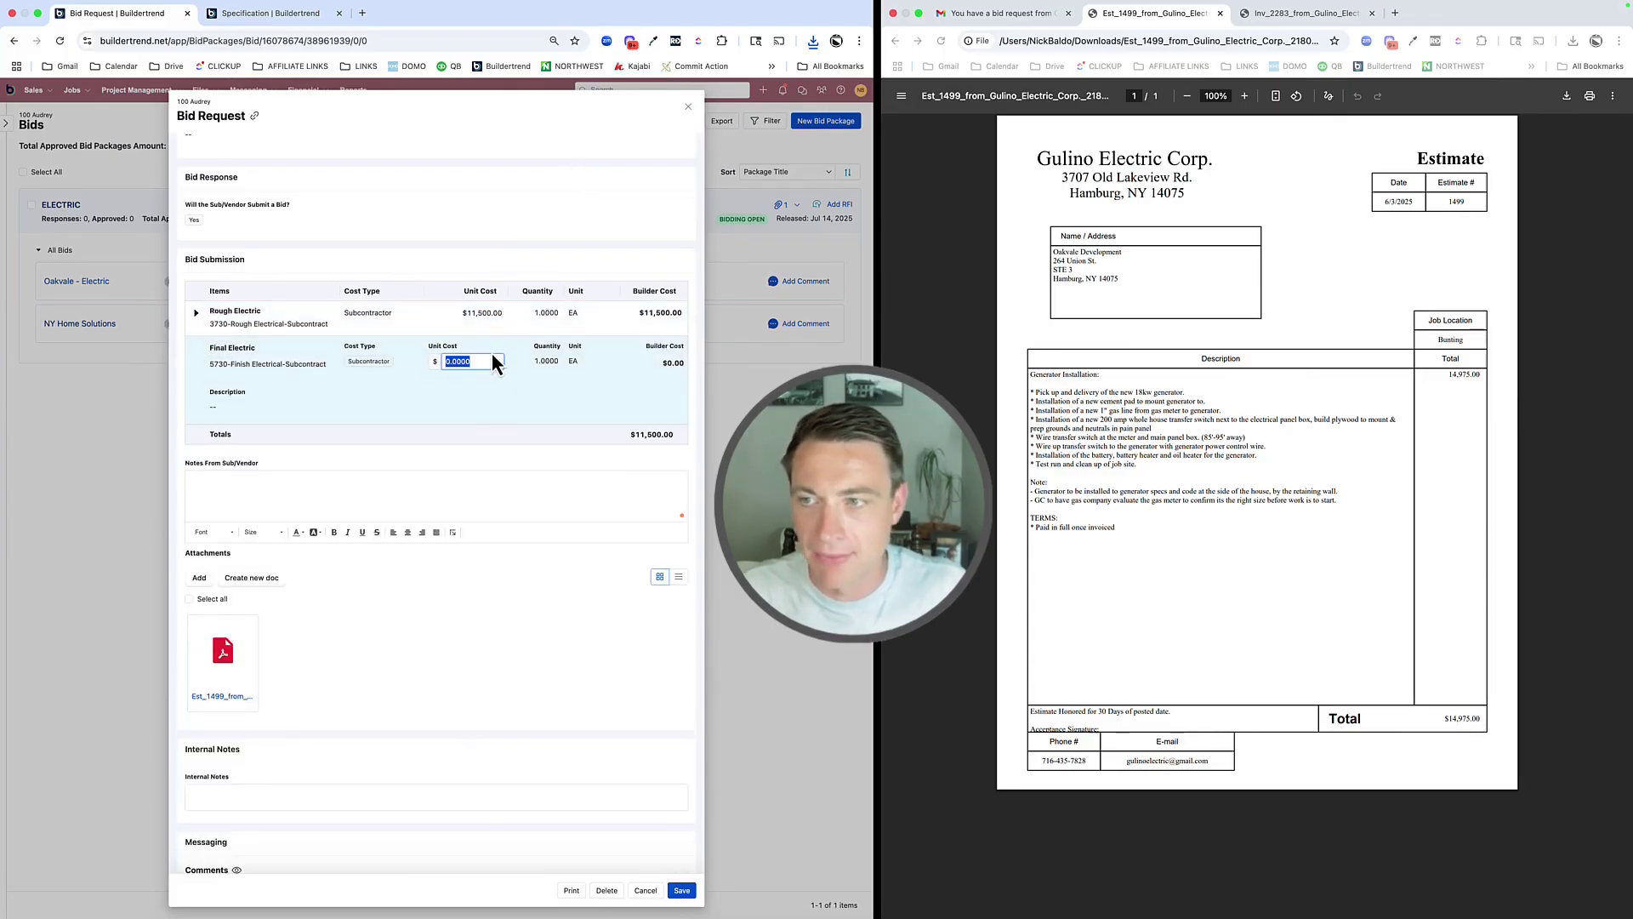
{"action": "type", "text": "3,"}
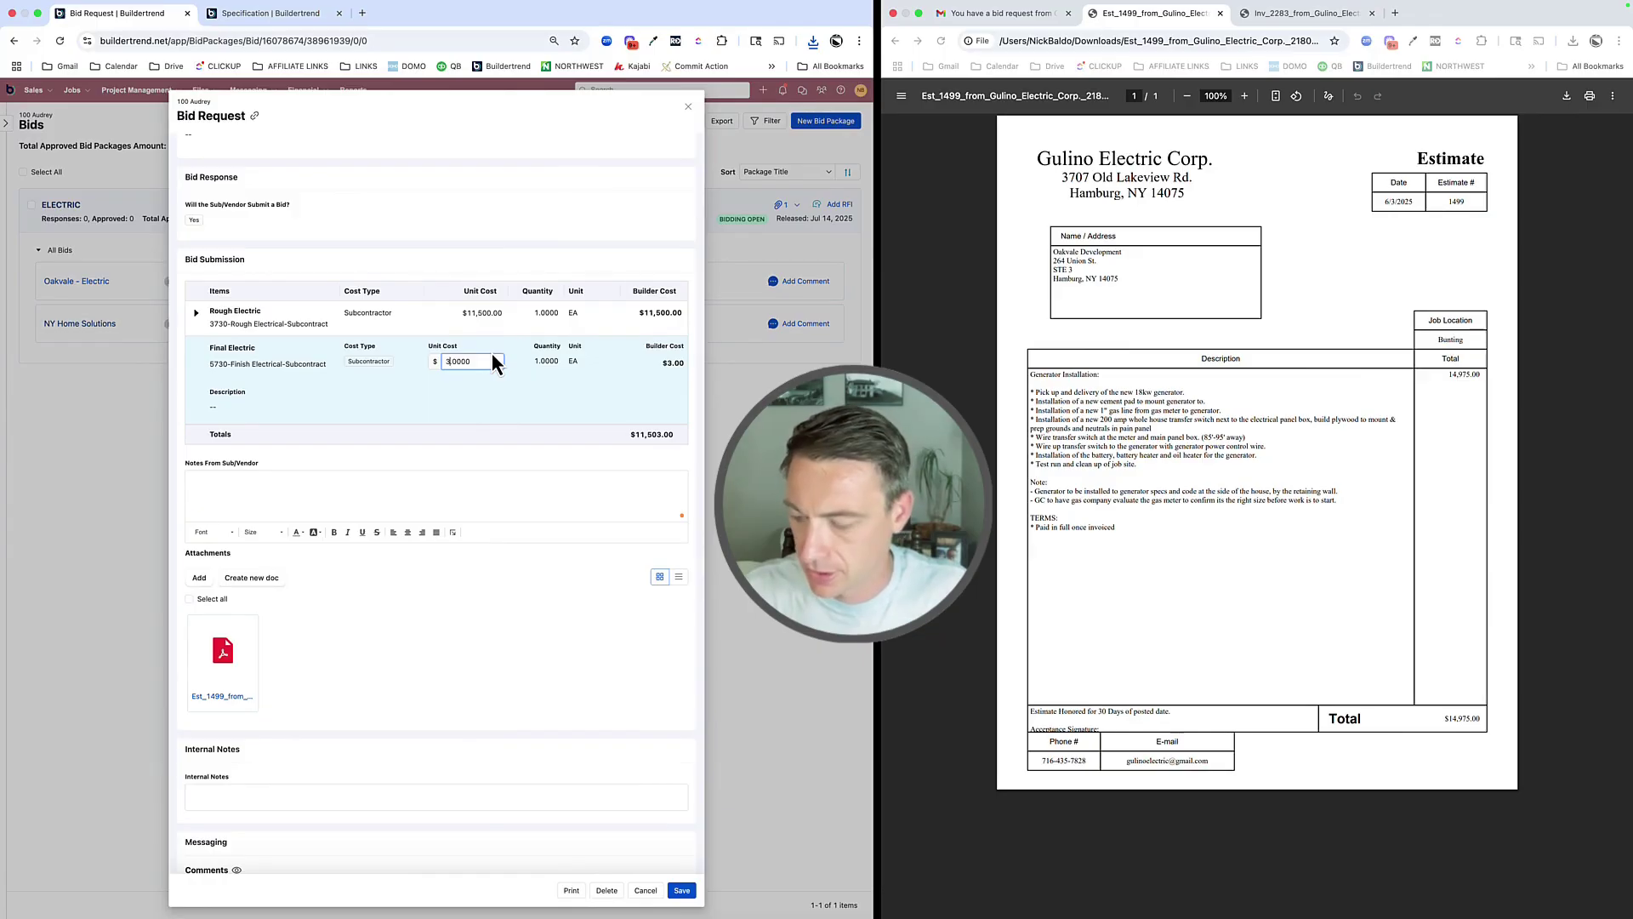
{"action": "type", "text": "475"}
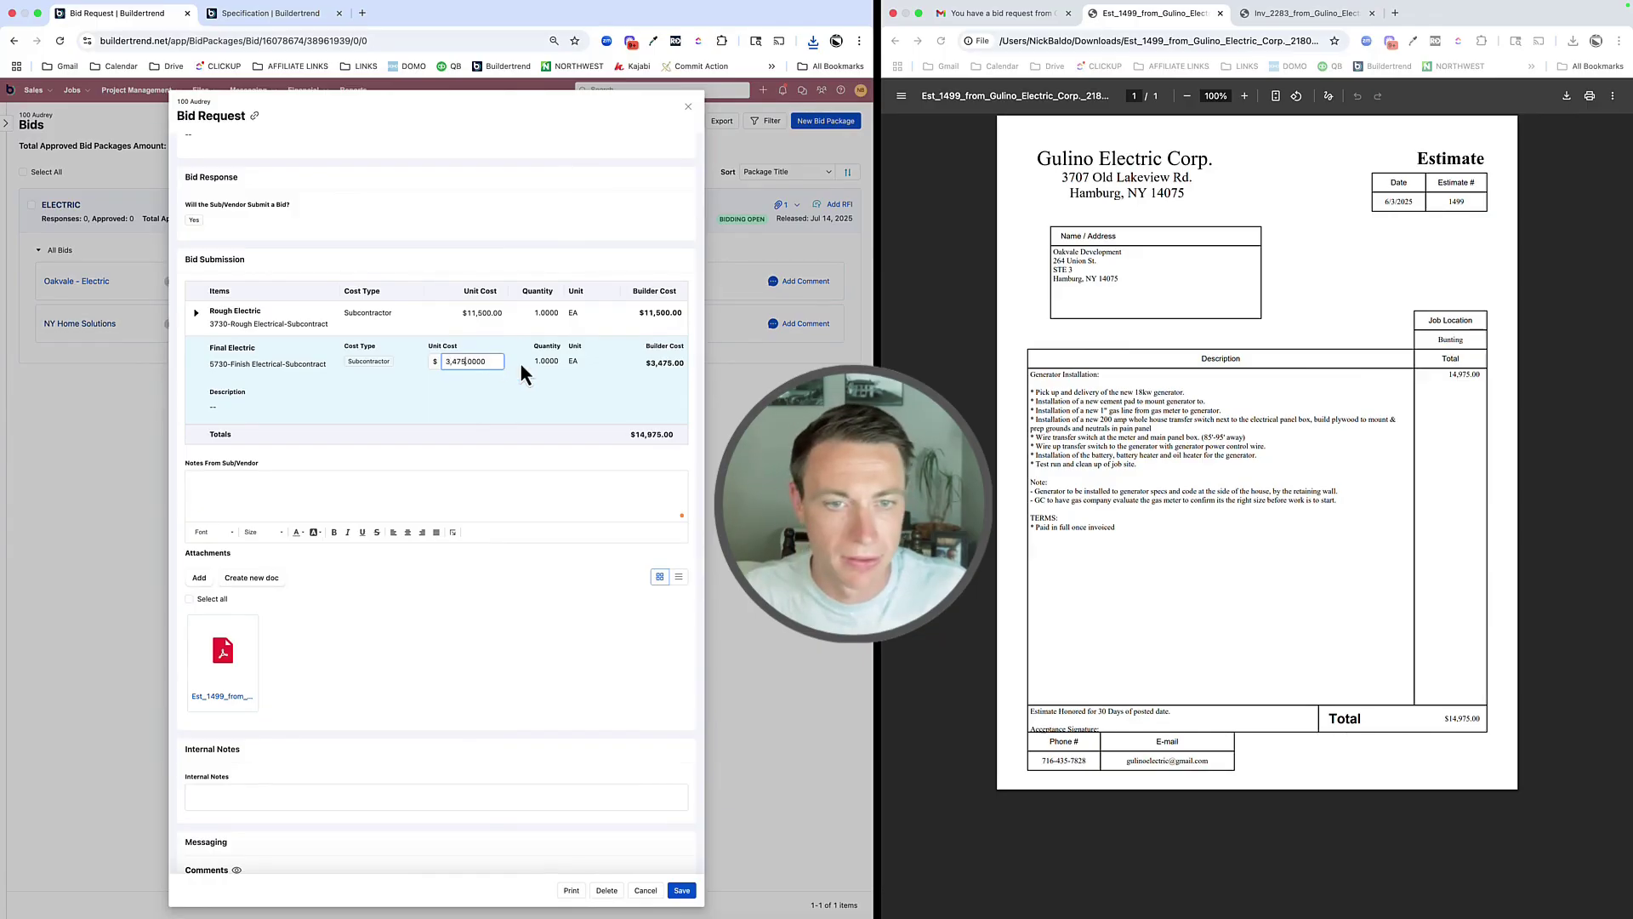
{"action": "left_click", "coordinate": [416, 189]}
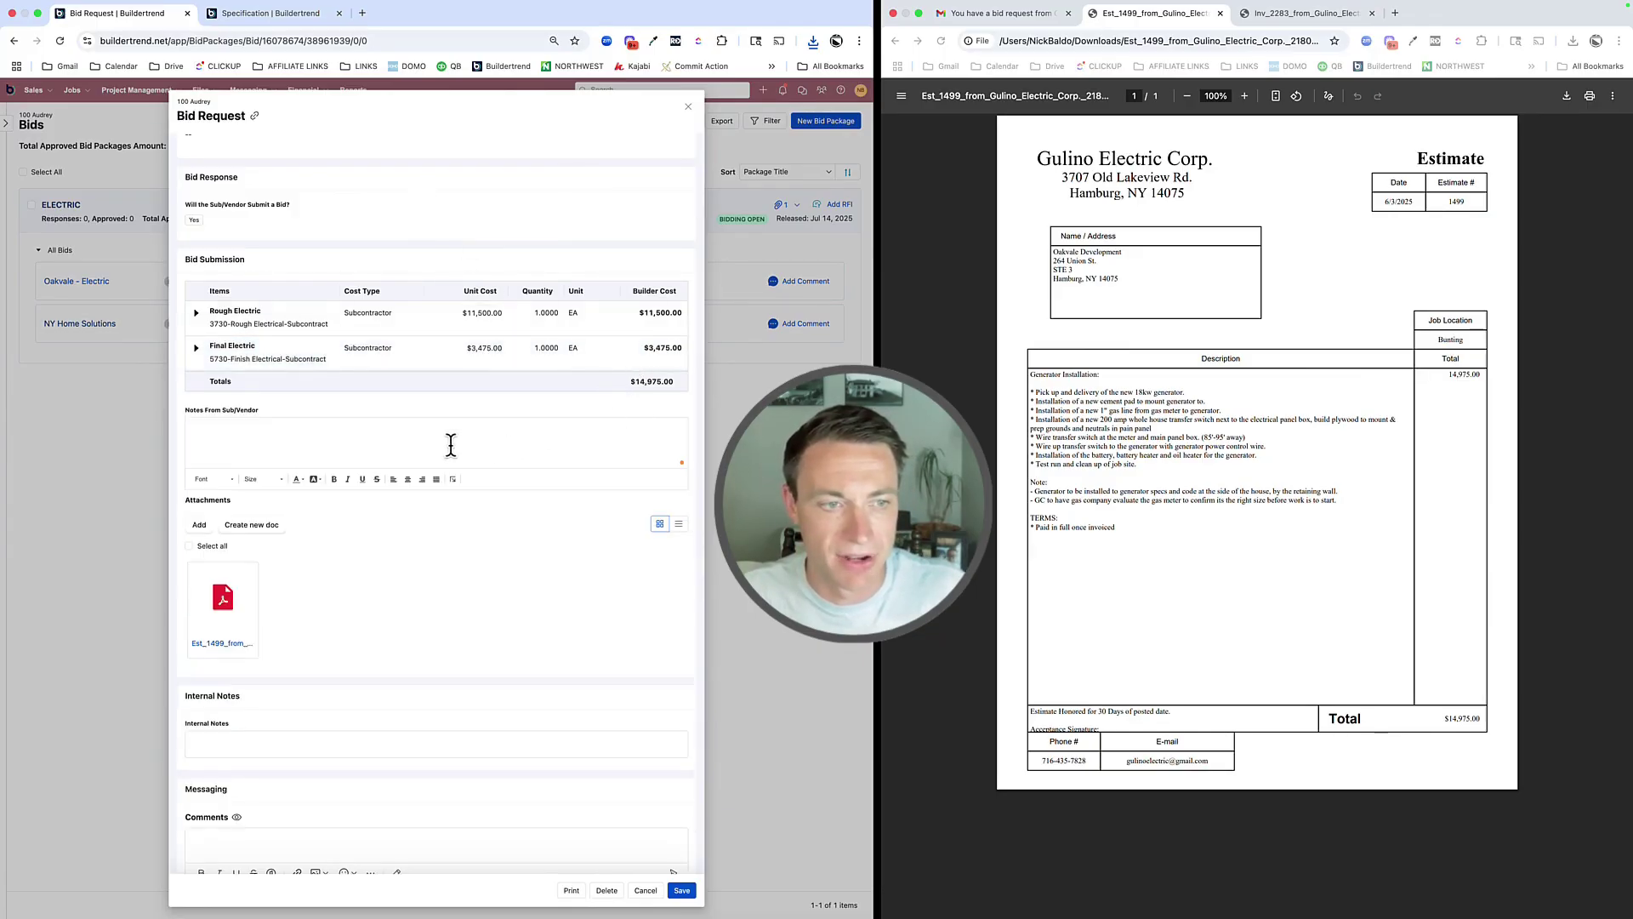
Enter the vendor note "Does not include generator", save the bid on the vendor's behalf and return to the Bids list
{"action": "left_click", "coordinate": [434, 438]}
{"action": "type", "text": "Does not include generator"}
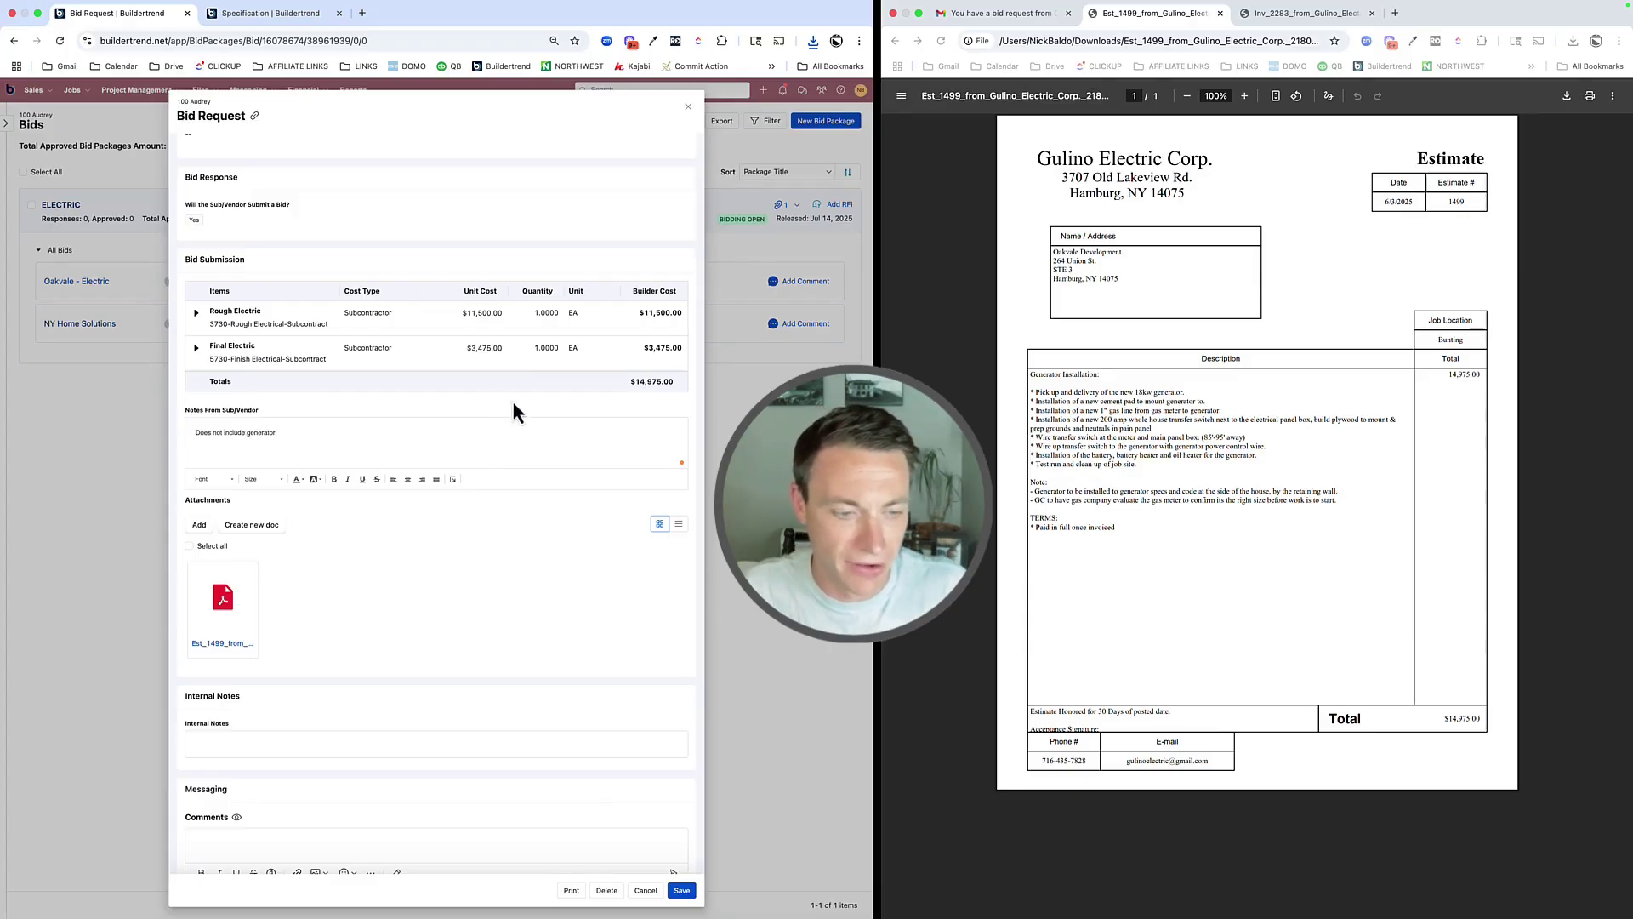
{"action": "scroll", "coordinate": [502, 374], "scroll_direction": "down", "scroll_amount": 2}
{"action": "scroll", "coordinate": [511, 382], "scroll_direction": "up", "scroll_amount": 5}
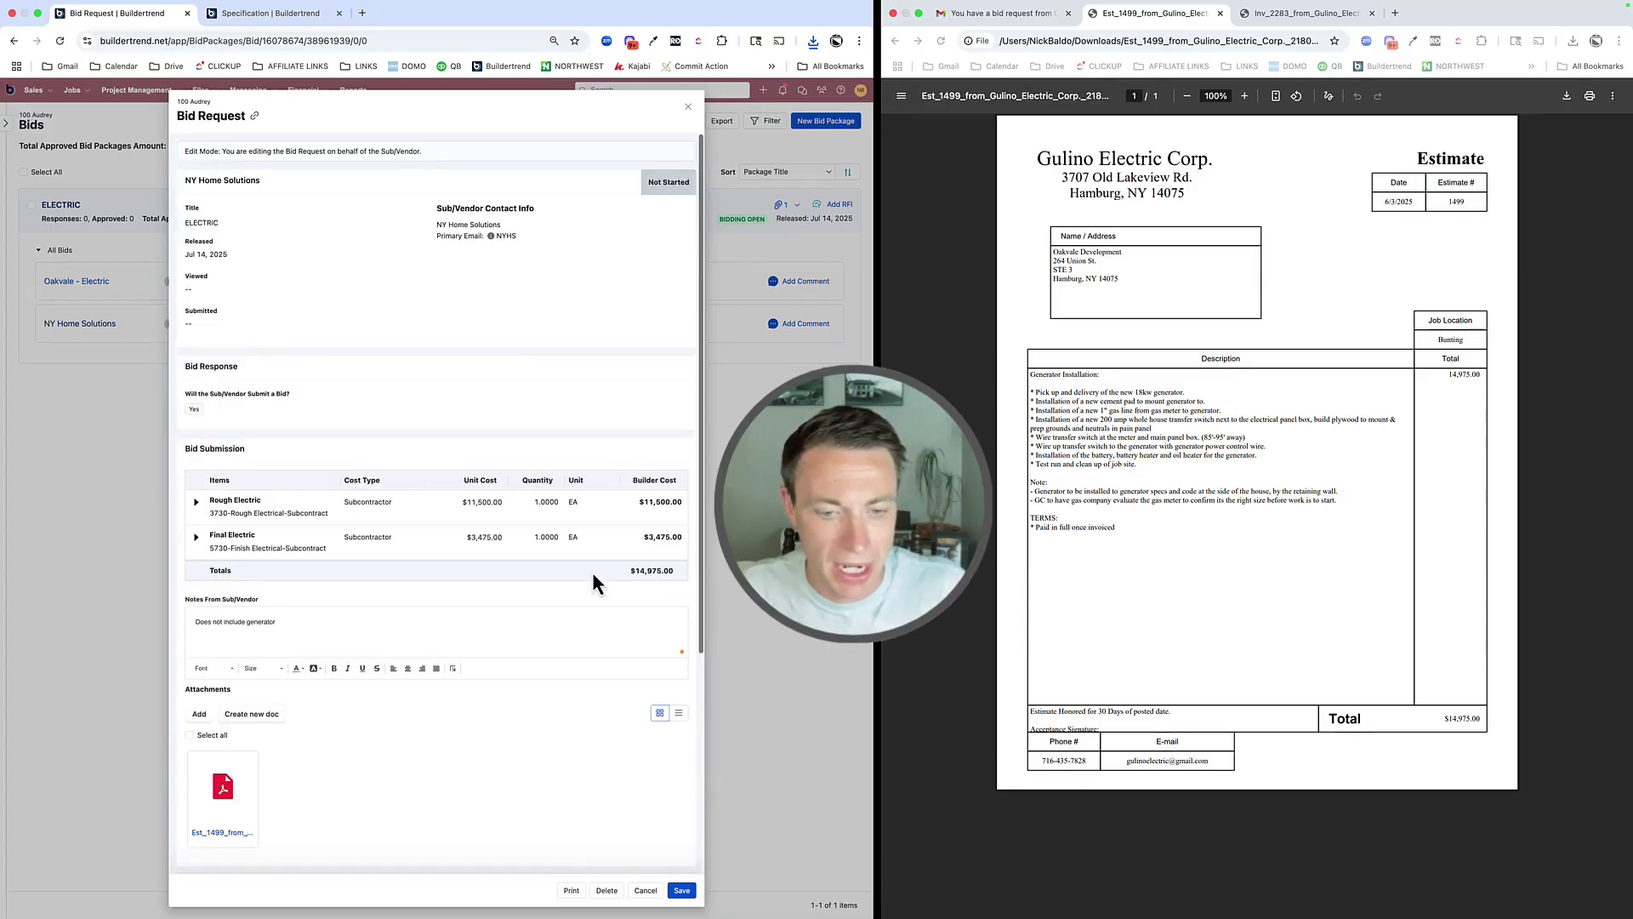
{"action": "left_click", "coordinate": [682, 891]}
{"action": "left_click", "coordinate": [511, 526]}
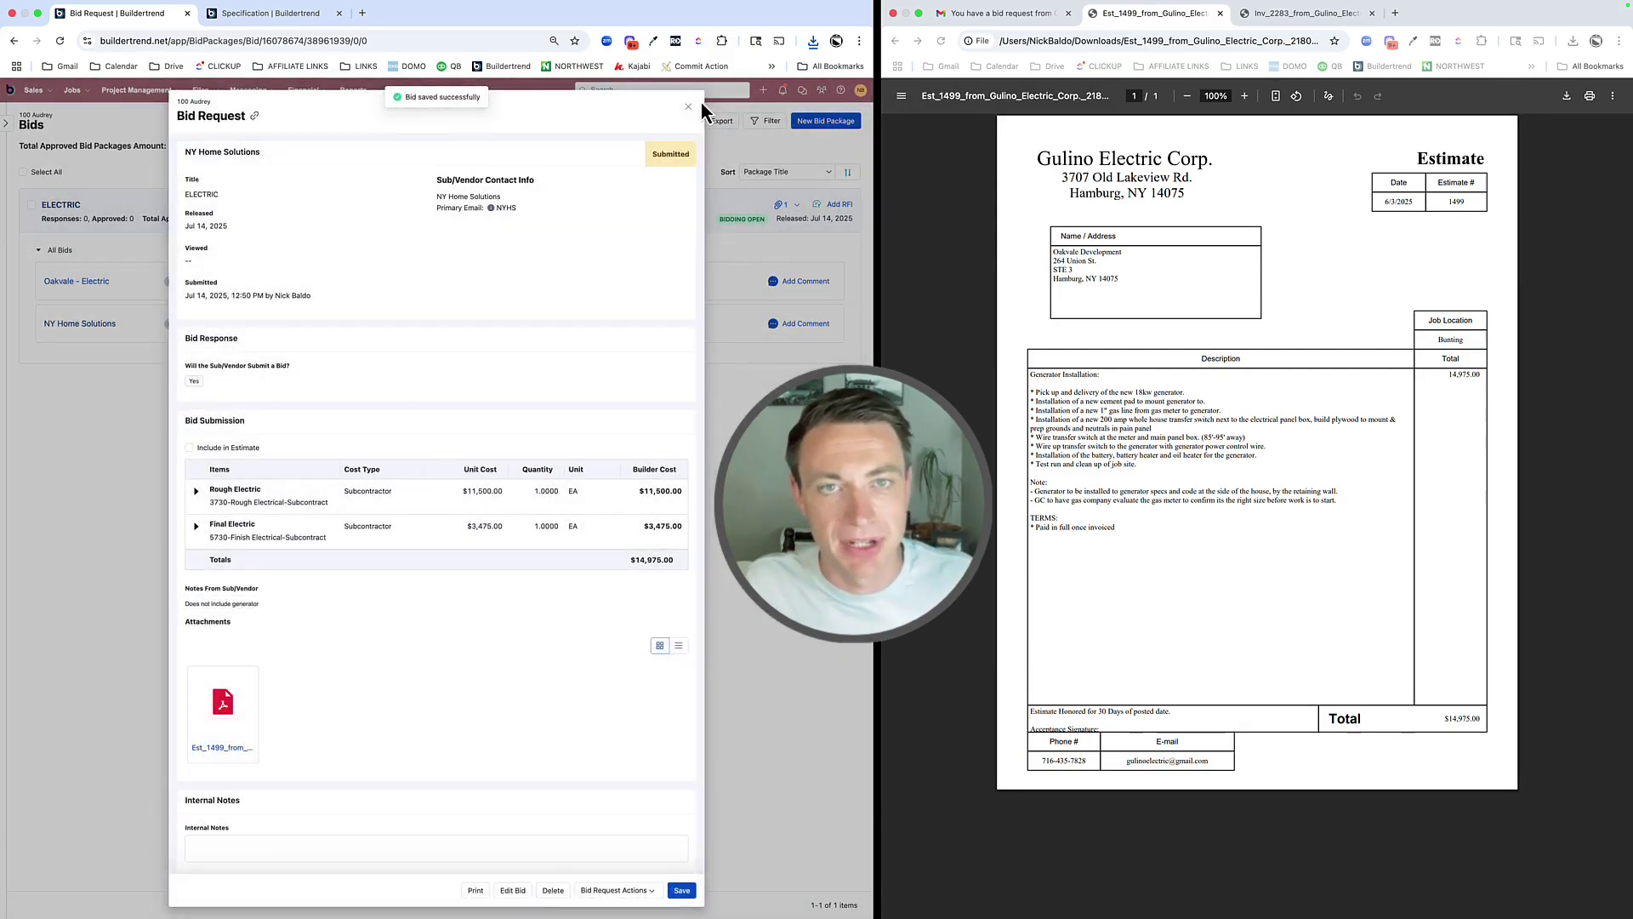
{"action": "left_click", "coordinate": [688, 107]}
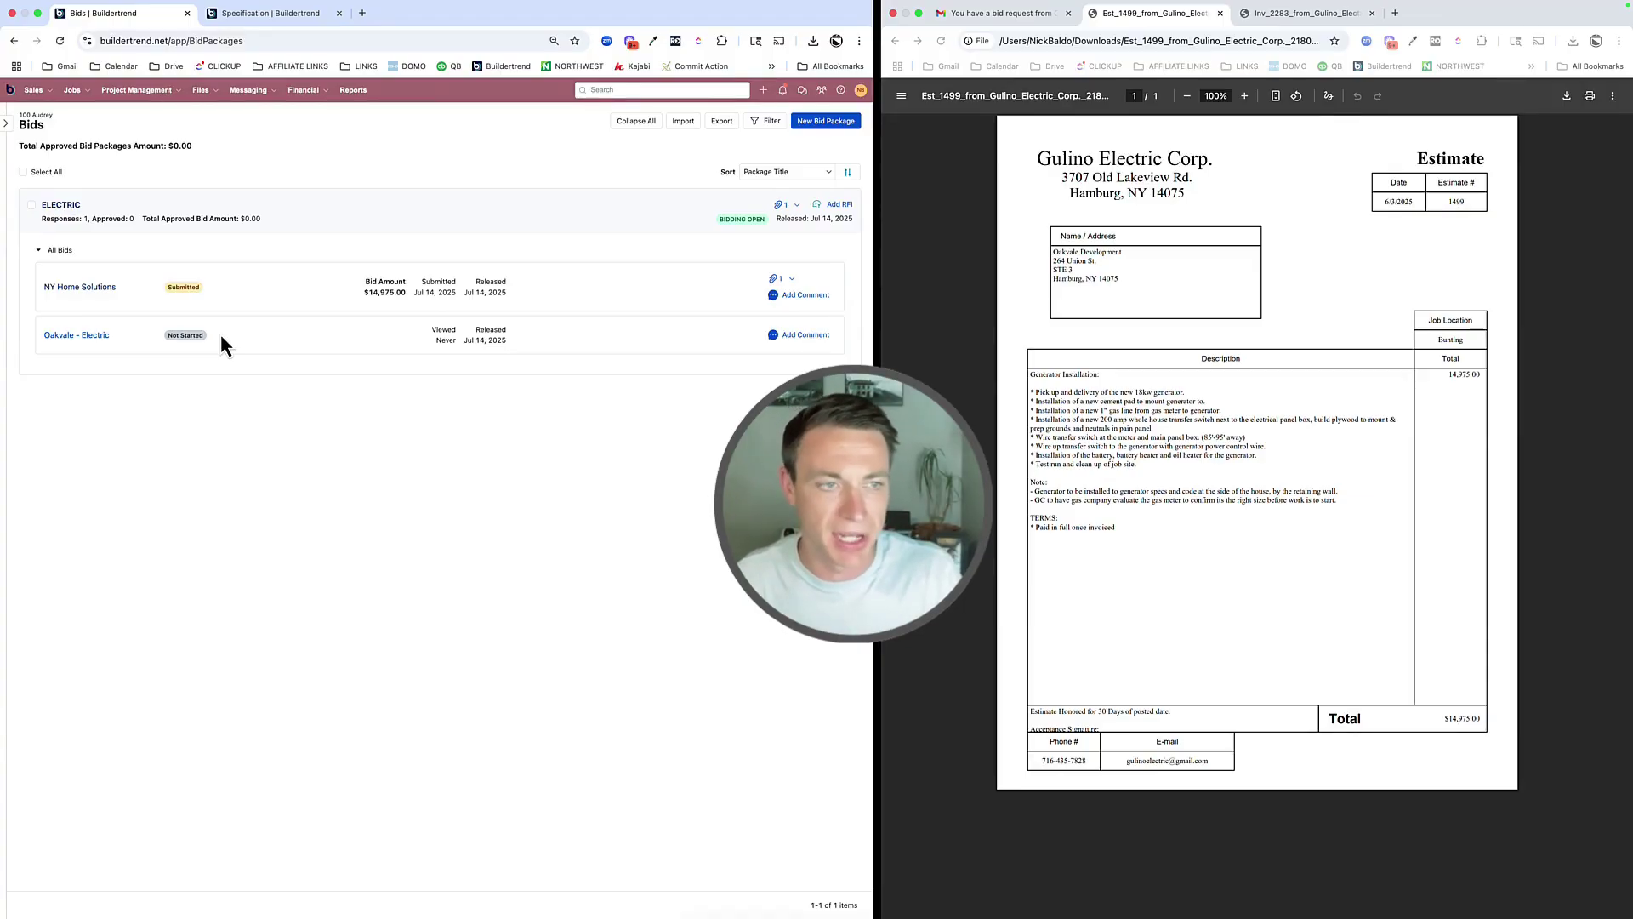
Go back to the Gmail inbox, expand the first message in the bid request conversation and open its page for viewing and submitting the bid
{"action": "left_click", "coordinate": [1052, 13]}
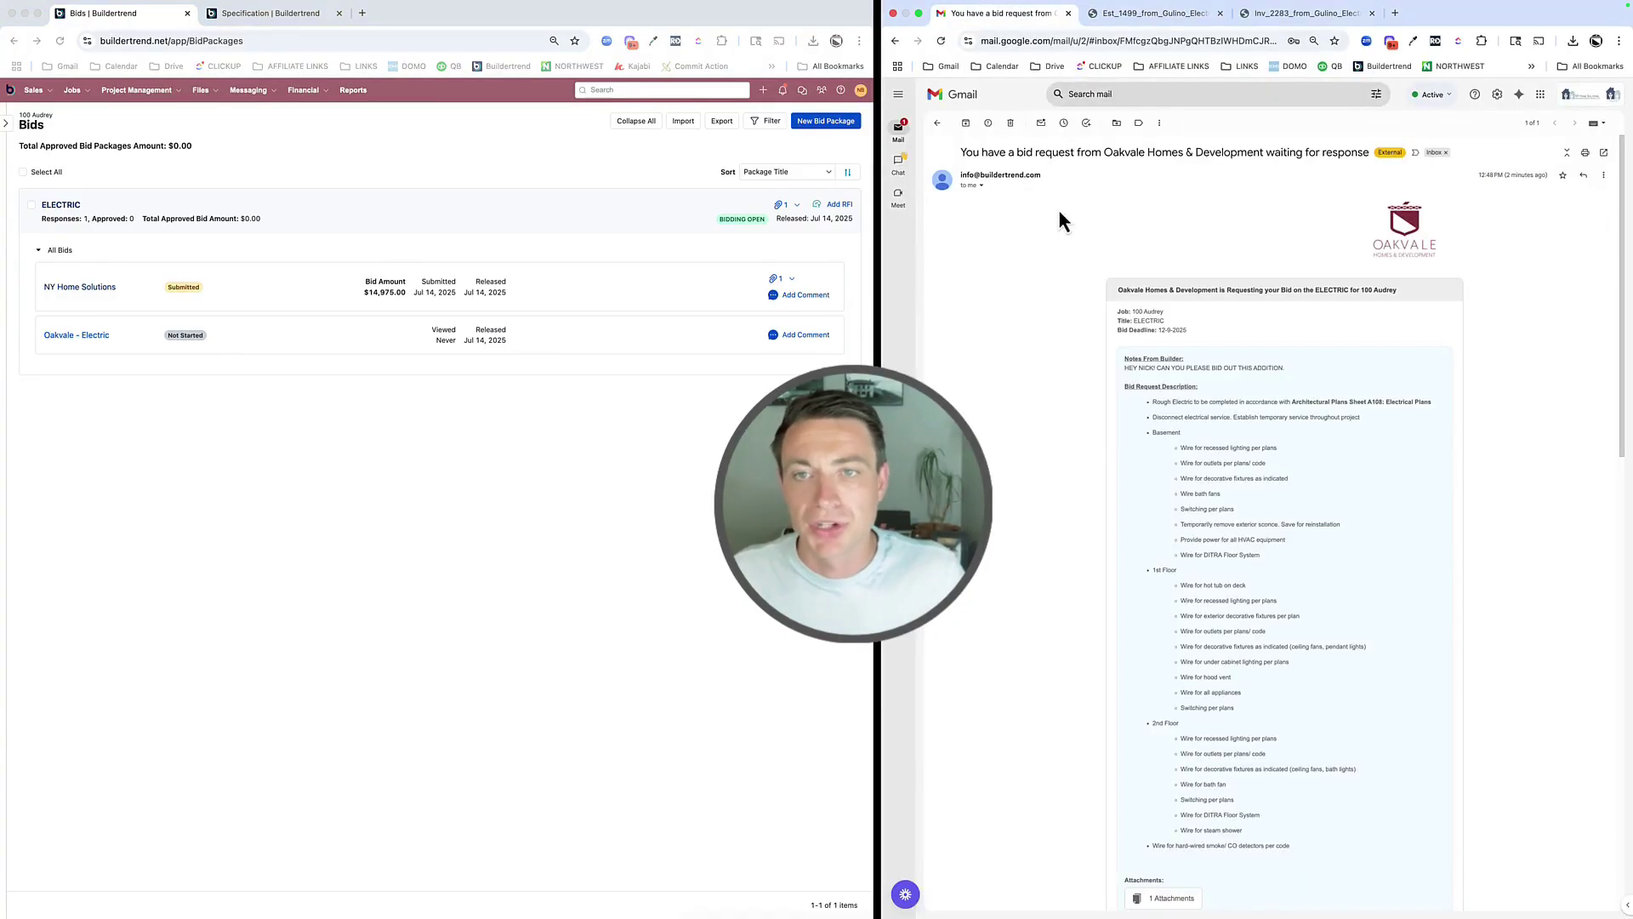
{"action": "left_click", "coordinate": [939, 124]}
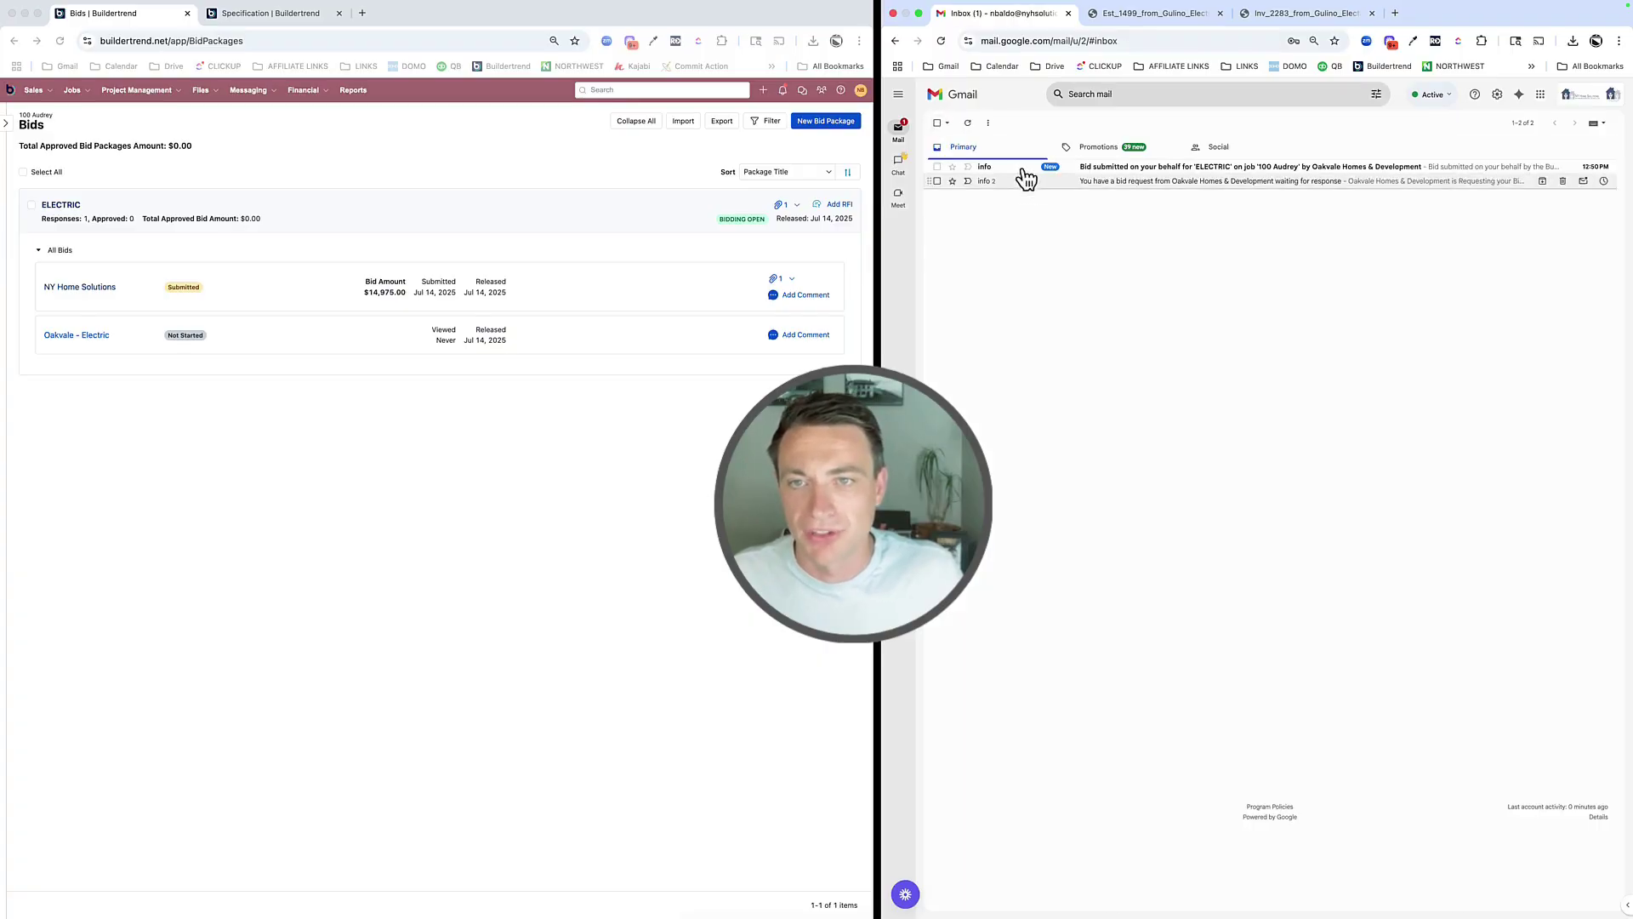
{"action": "left_click", "coordinate": [1012, 184]}
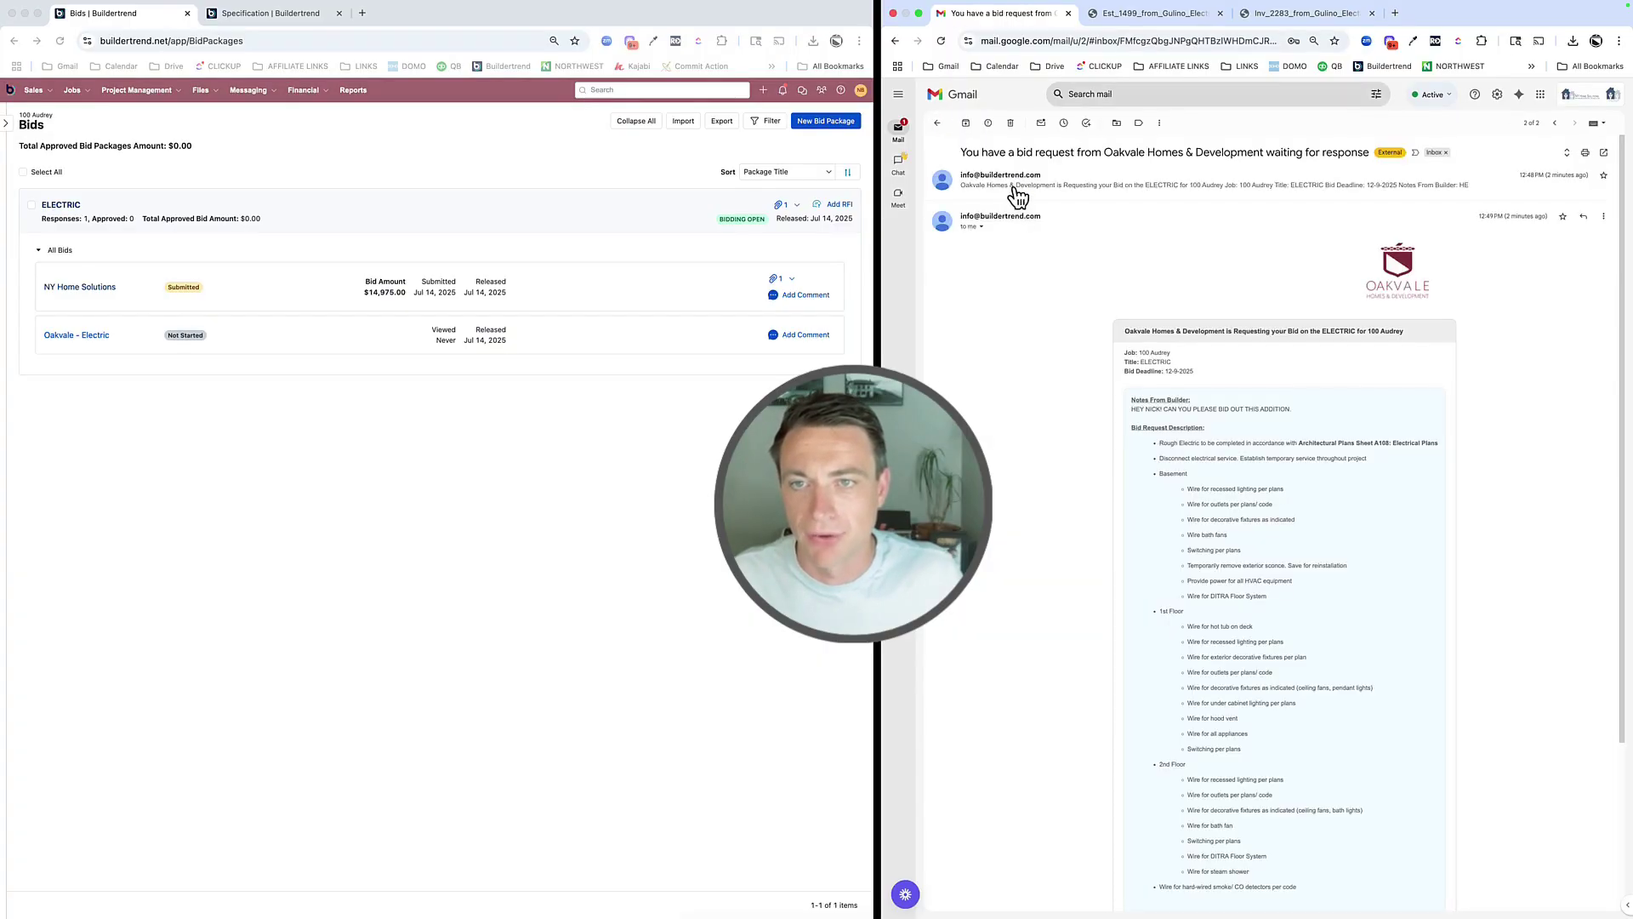
{"action": "left_click", "coordinate": [1019, 194]}
{"action": "scroll", "coordinate": [1233, 484], "scroll_direction": "down", "scroll_amount": 5}
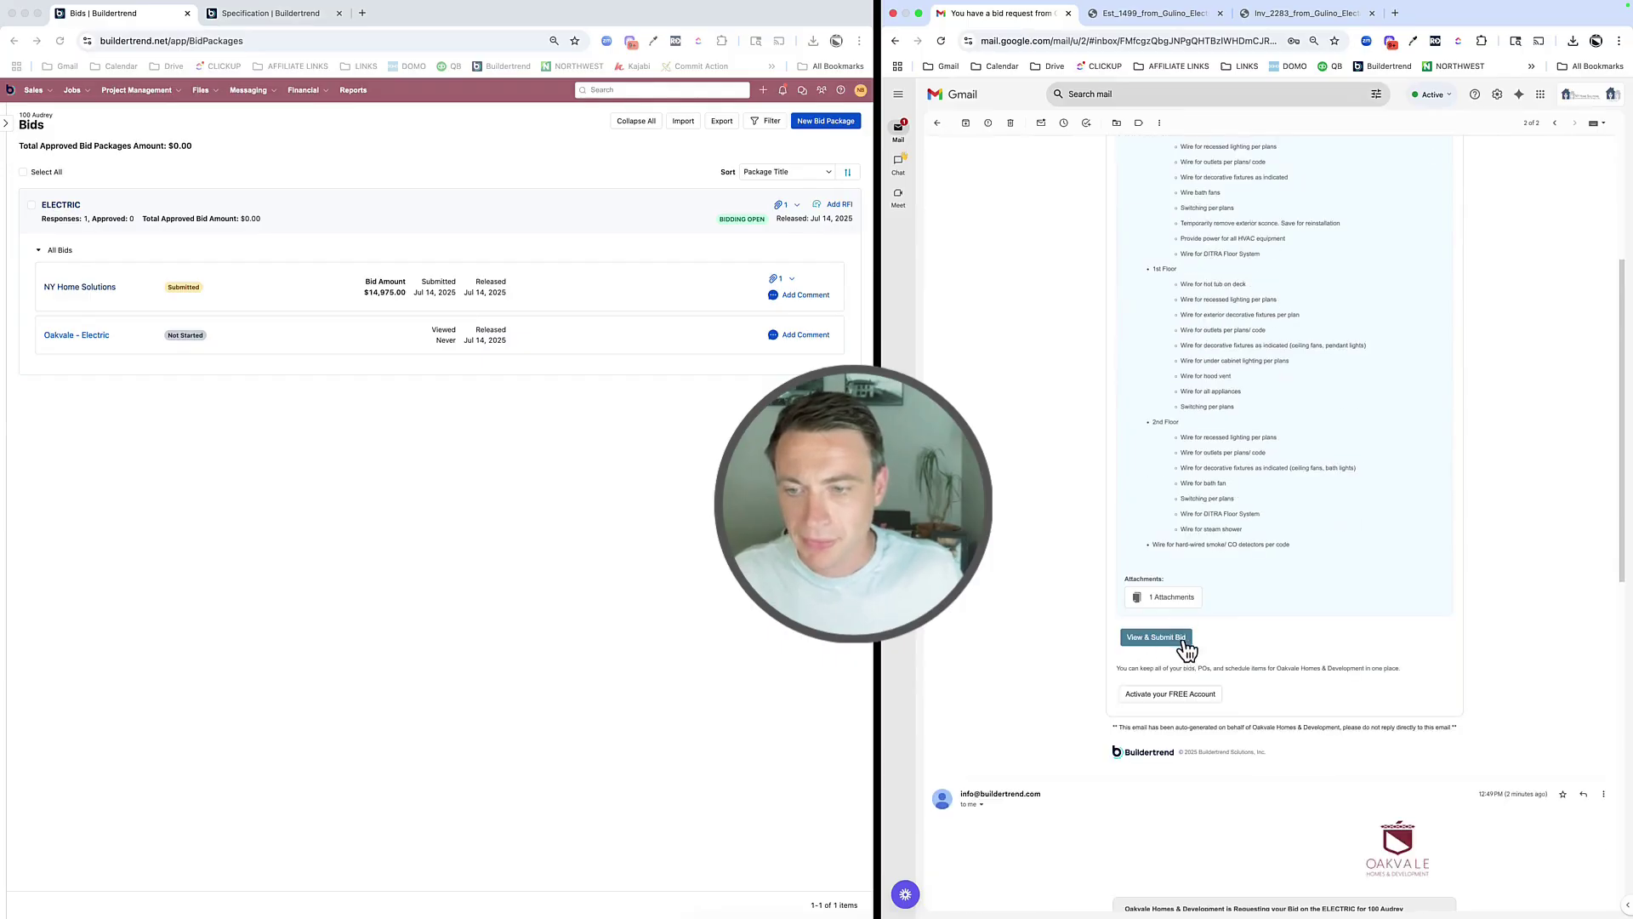
{"action": "left_click", "coordinate": [1135, 639]}
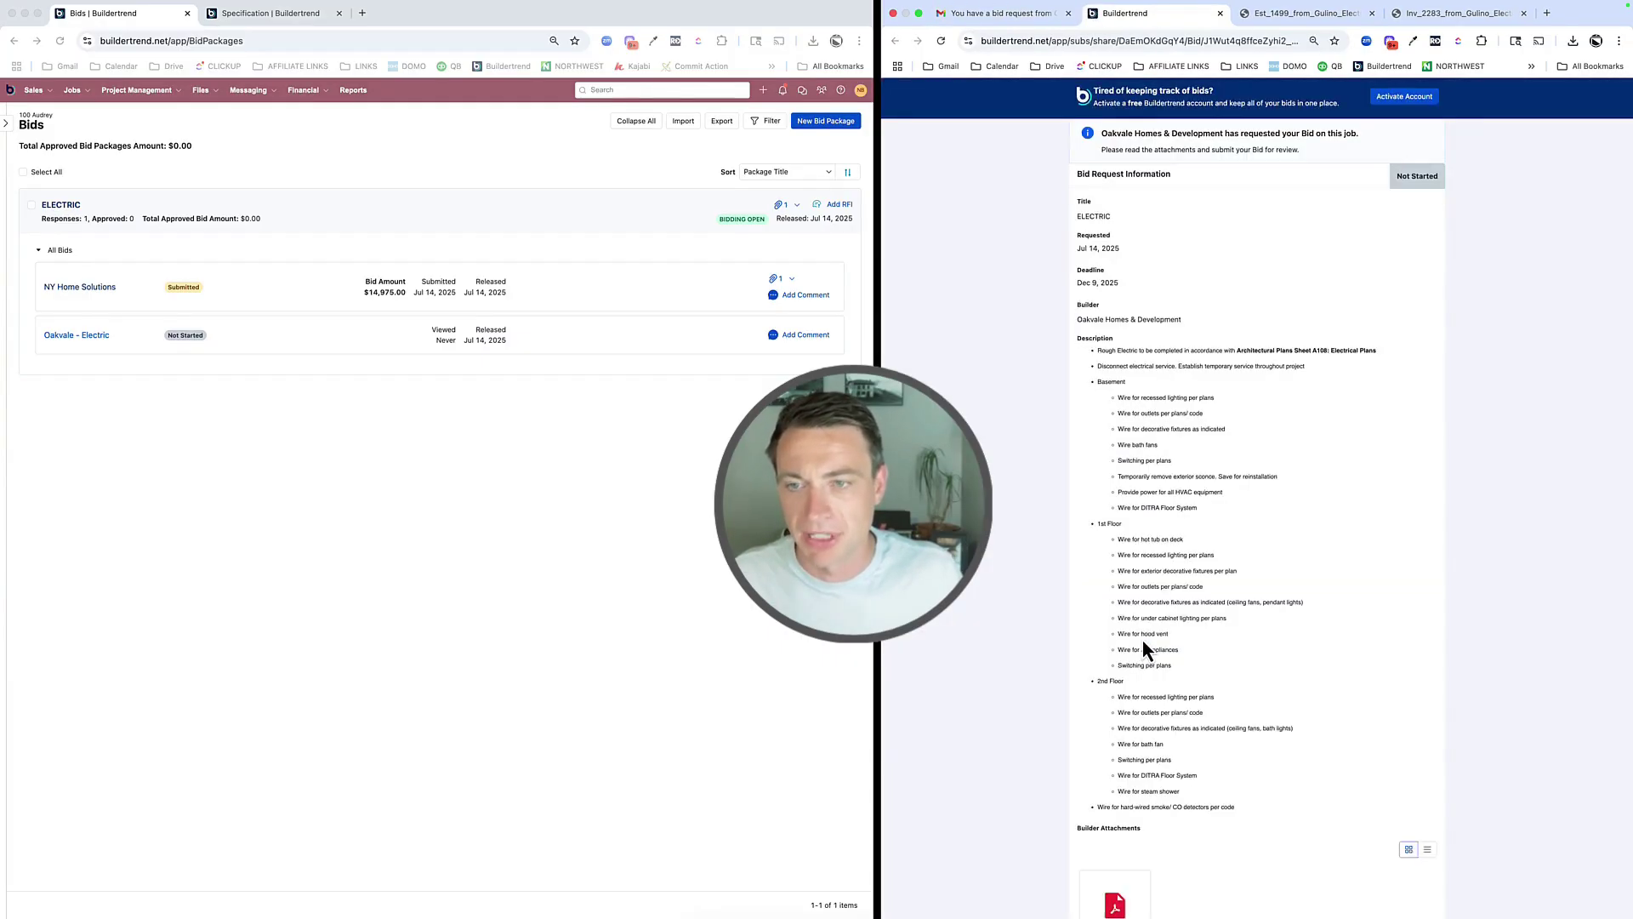
Review the bid request's description and the builder's attached plans PDF, returning to the bid request page
{"action": "scroll", "coordinate": [1143, 636], "scroll_direction": "down", "scroll_amount": 3}
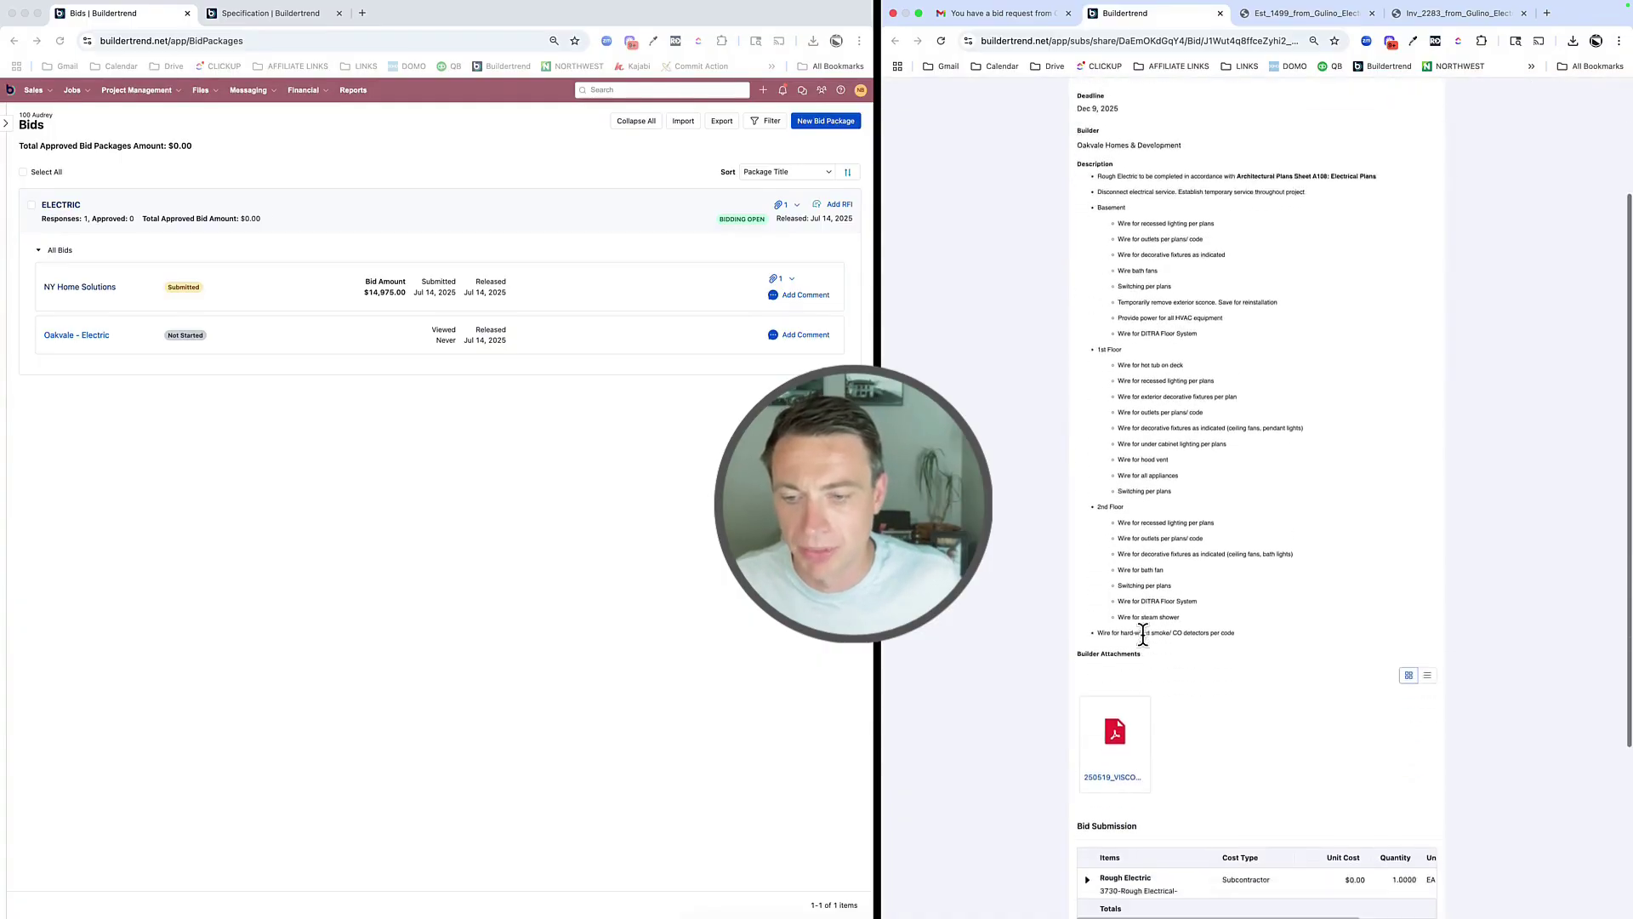
{"action": "scroll", "coordinate": [1143, 636], "scroll_direction": "up", "scroll_amount": 3}
{"action": "scroll", "coordinate": [1151, 381], "scroll_direction": "down", "scroll_amount": 4}
{"action": "scroll", "coordinate": [1151, 369], "scroll_direction": "up", "scroll_amount": 4}
{"action": "scroll", "coordinate": [1154, 670], "scroll_direction": "down", "scroll_amount": 3}
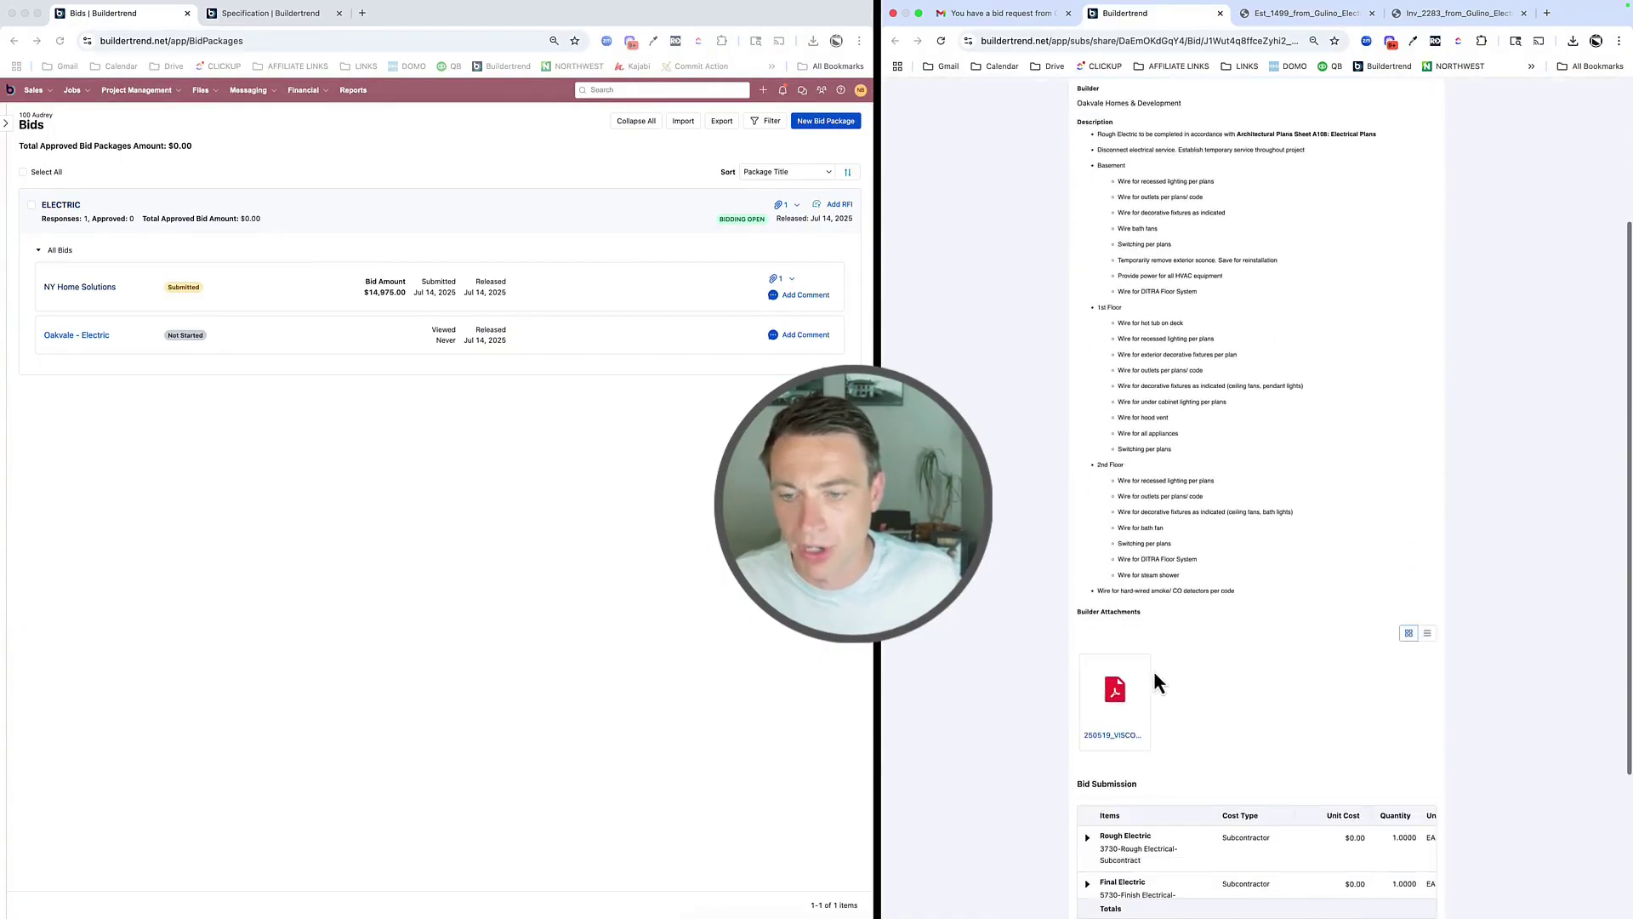
{"action": "left_click", "coordinate": [1131, 699]}
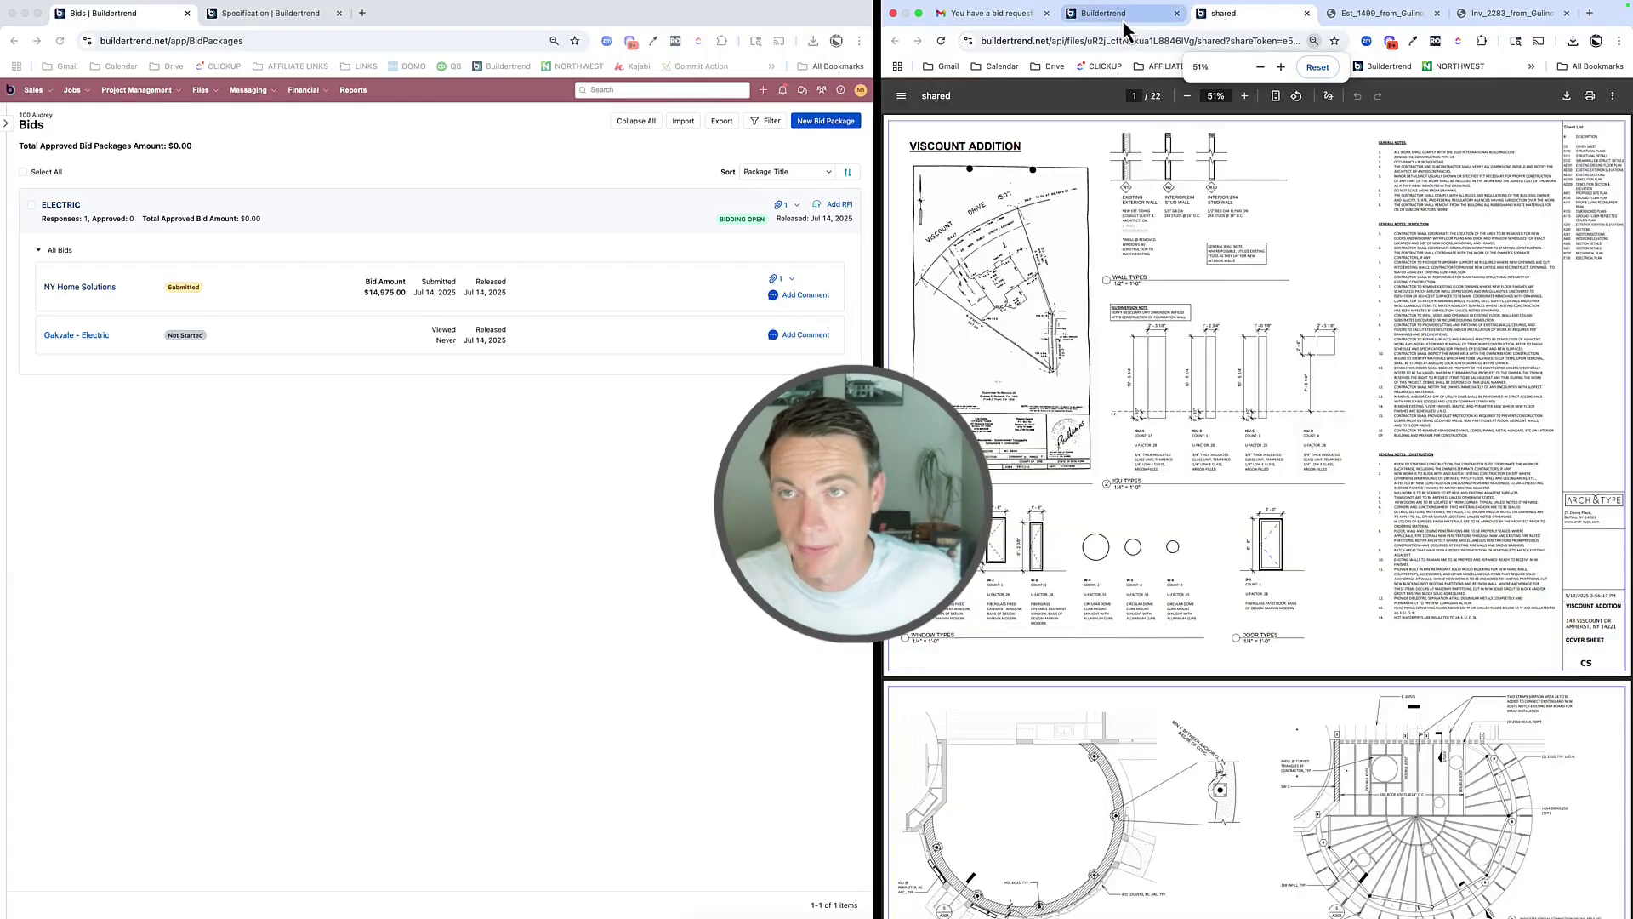
{"action": "left_click", "coordinate": [1121, 17]}
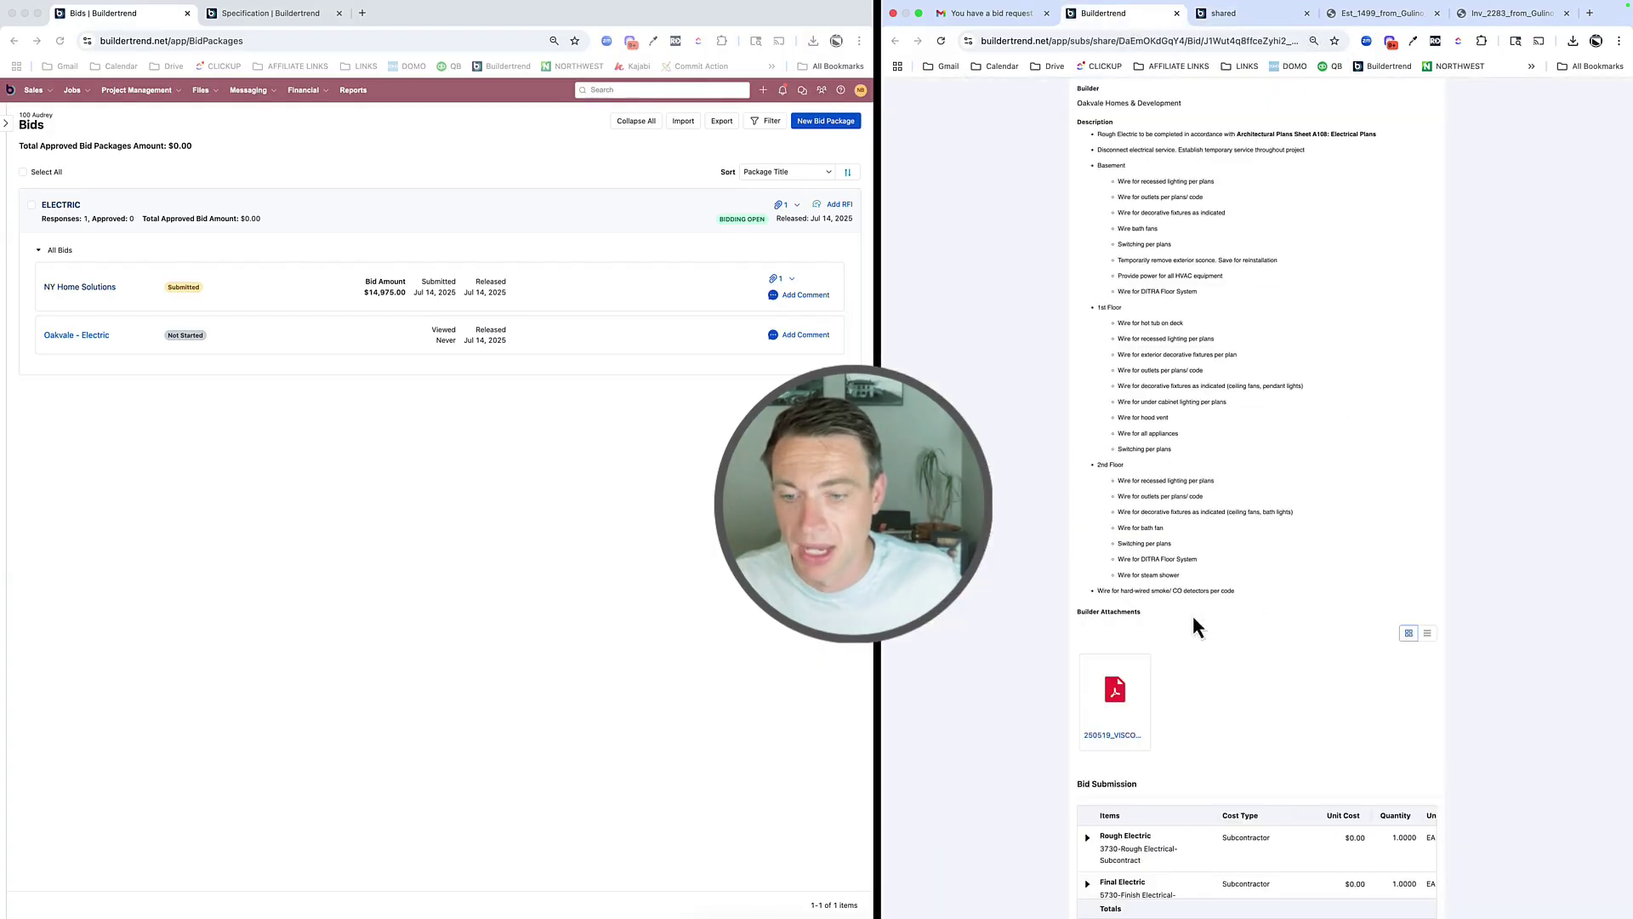
Set the subcontractor's unit cost to $11,000 for Rough Electric and $4,000 for Final Electric in the bid submission
{"action": "scroll", "coordinate": [1186, 634], "scroll_direction": "down", "scroll_amount": 3}
{"action": "left_click", "coordinate": [1346, 622]}
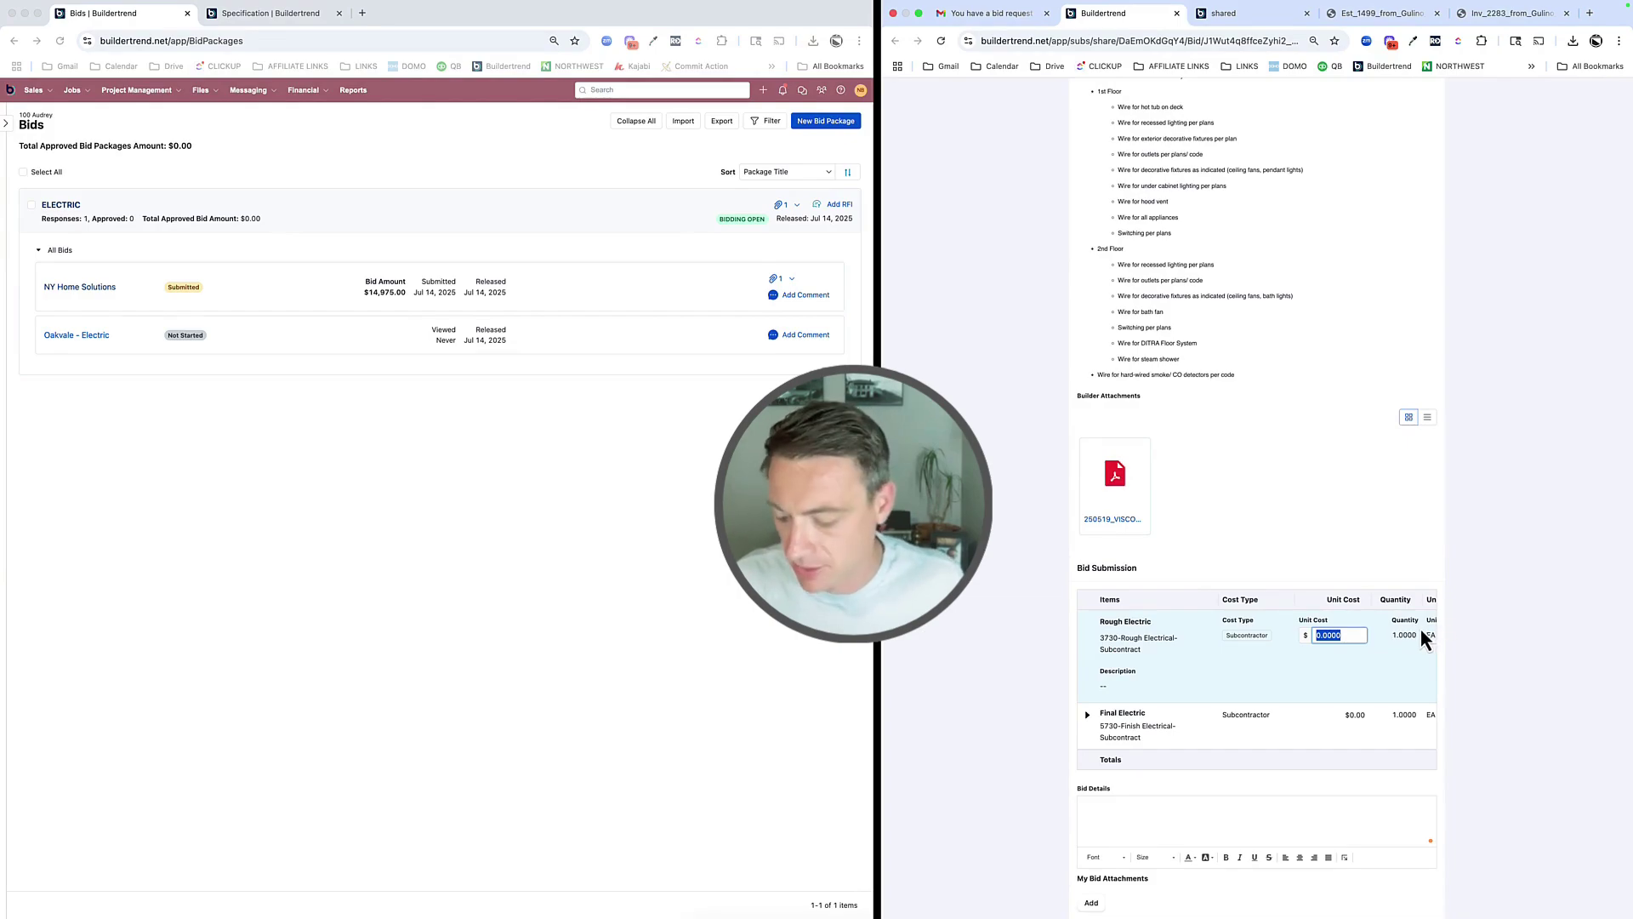
{"action": "type", "text": "11000"}
{"action": "scroll", "coordinate": [1403, 725], "scroll_direction": "right", "scroll_amount": 3}
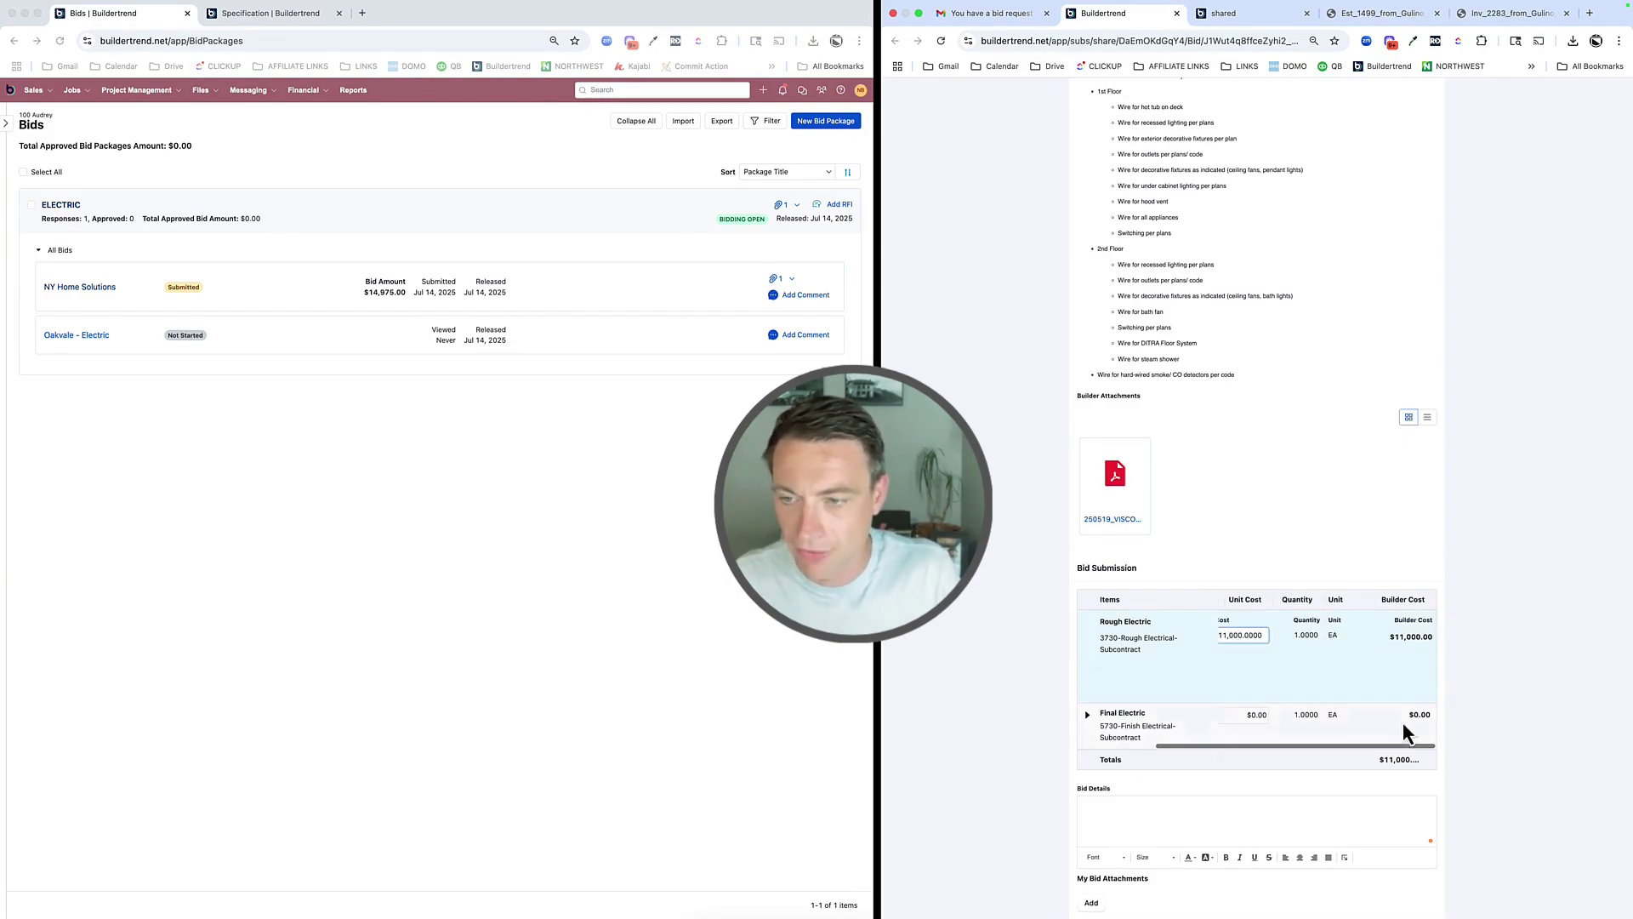
{"action": "left_click", "coordinate": [1314, 718]}
{"action": "left_click", "coordinate": [1239, 680]}
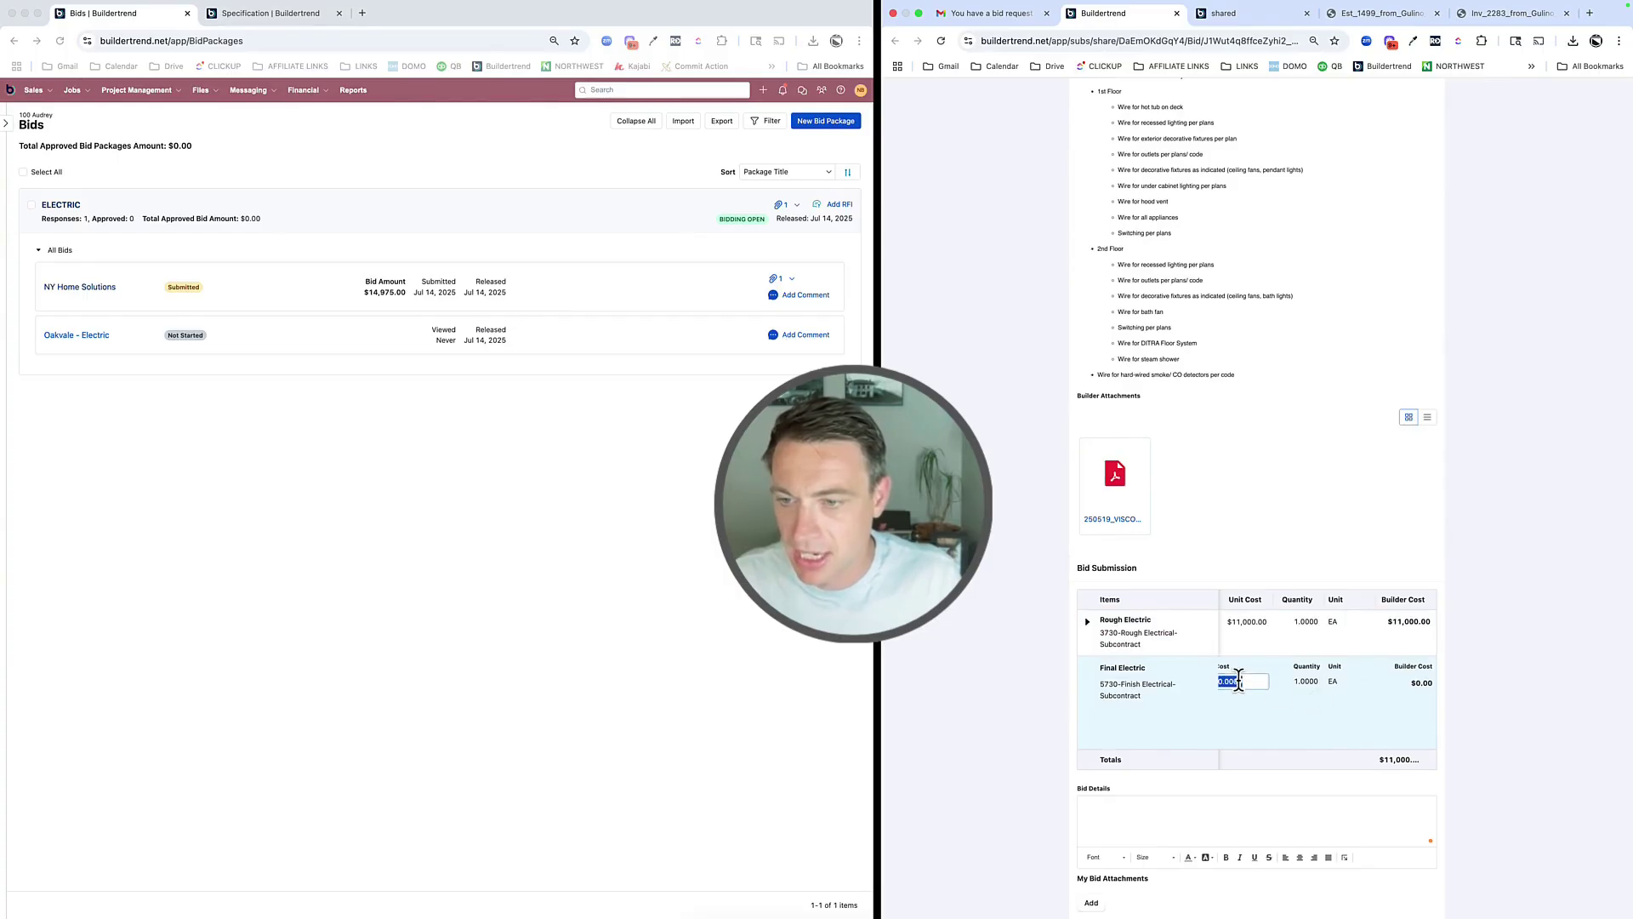
{"action": "type", "text": "40000"}
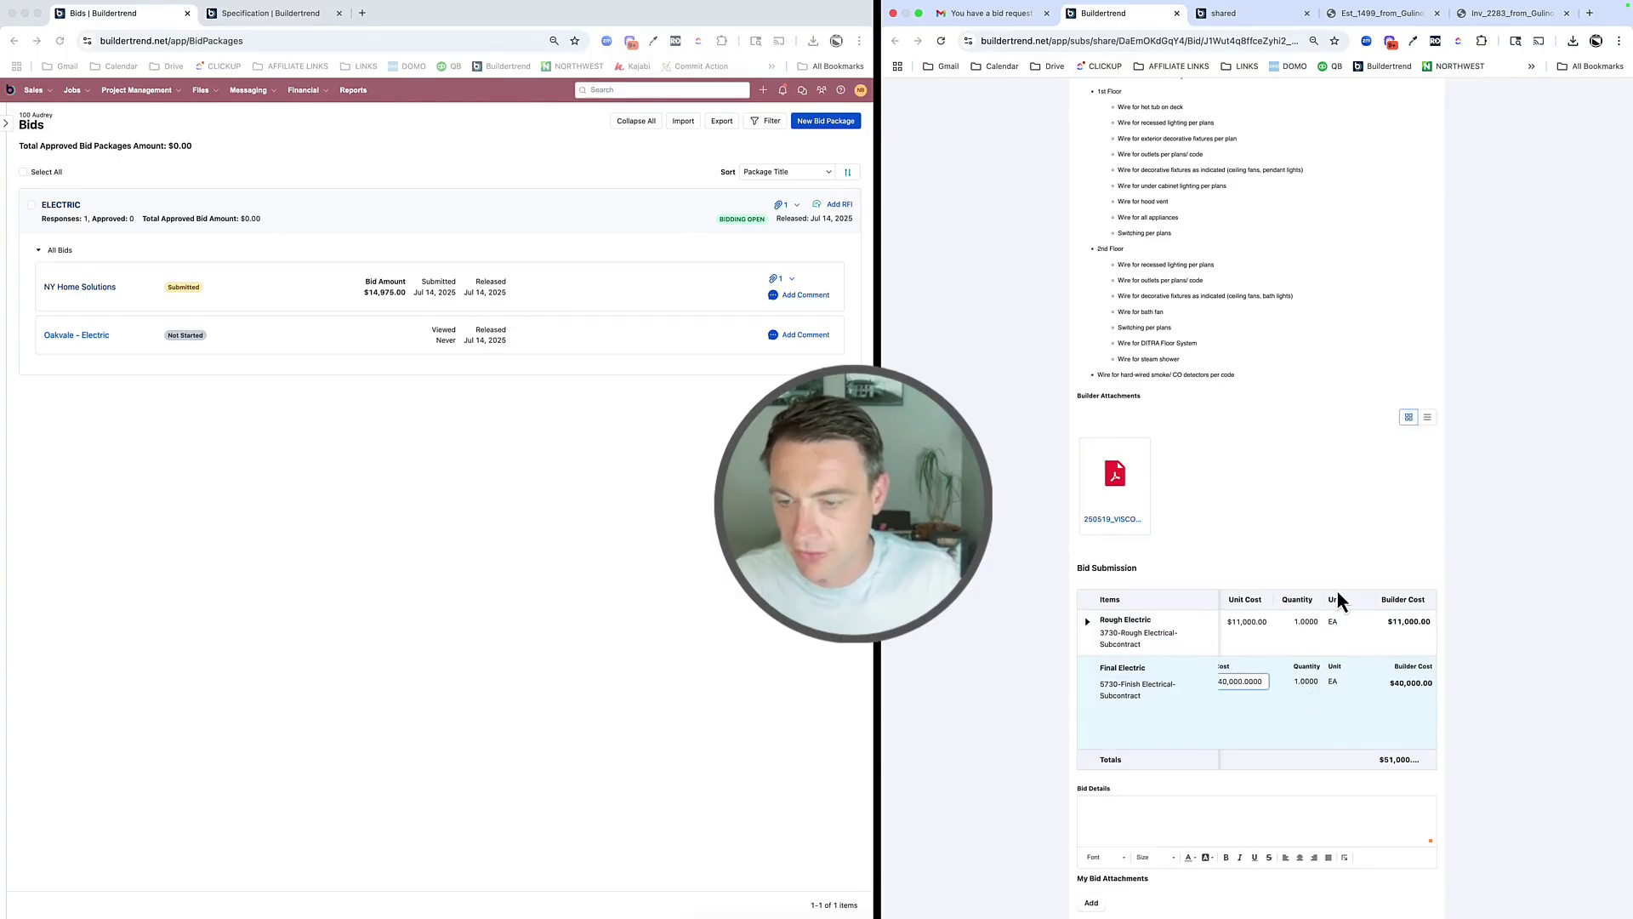
{"action": "key", "text": "BackSpace"}
{"action": "left_click", "coordinate": [1233, 665]}
Upload the Gulino Electric Corp. estimate PDF from Downloads to the subcontractor's bid attachments
{"action": "left_click", "coordinate": [1093, 856]}
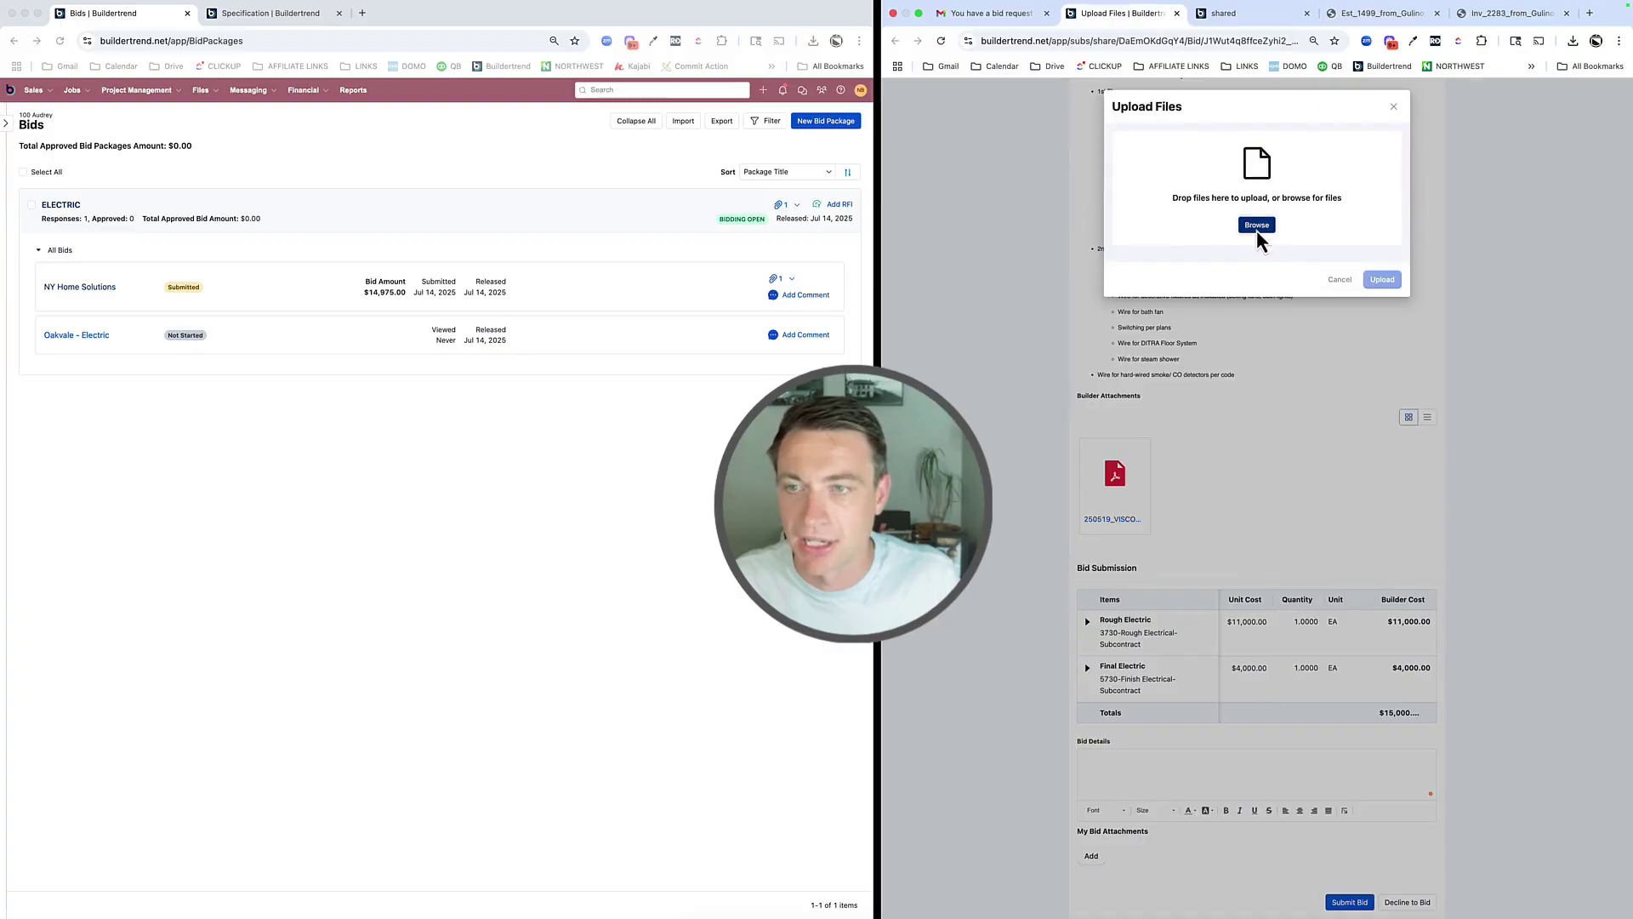
{"action": "left_click", "coordinate": [1257, 225]}
{"action": "left_click", "coordinate": [1208, 326]}
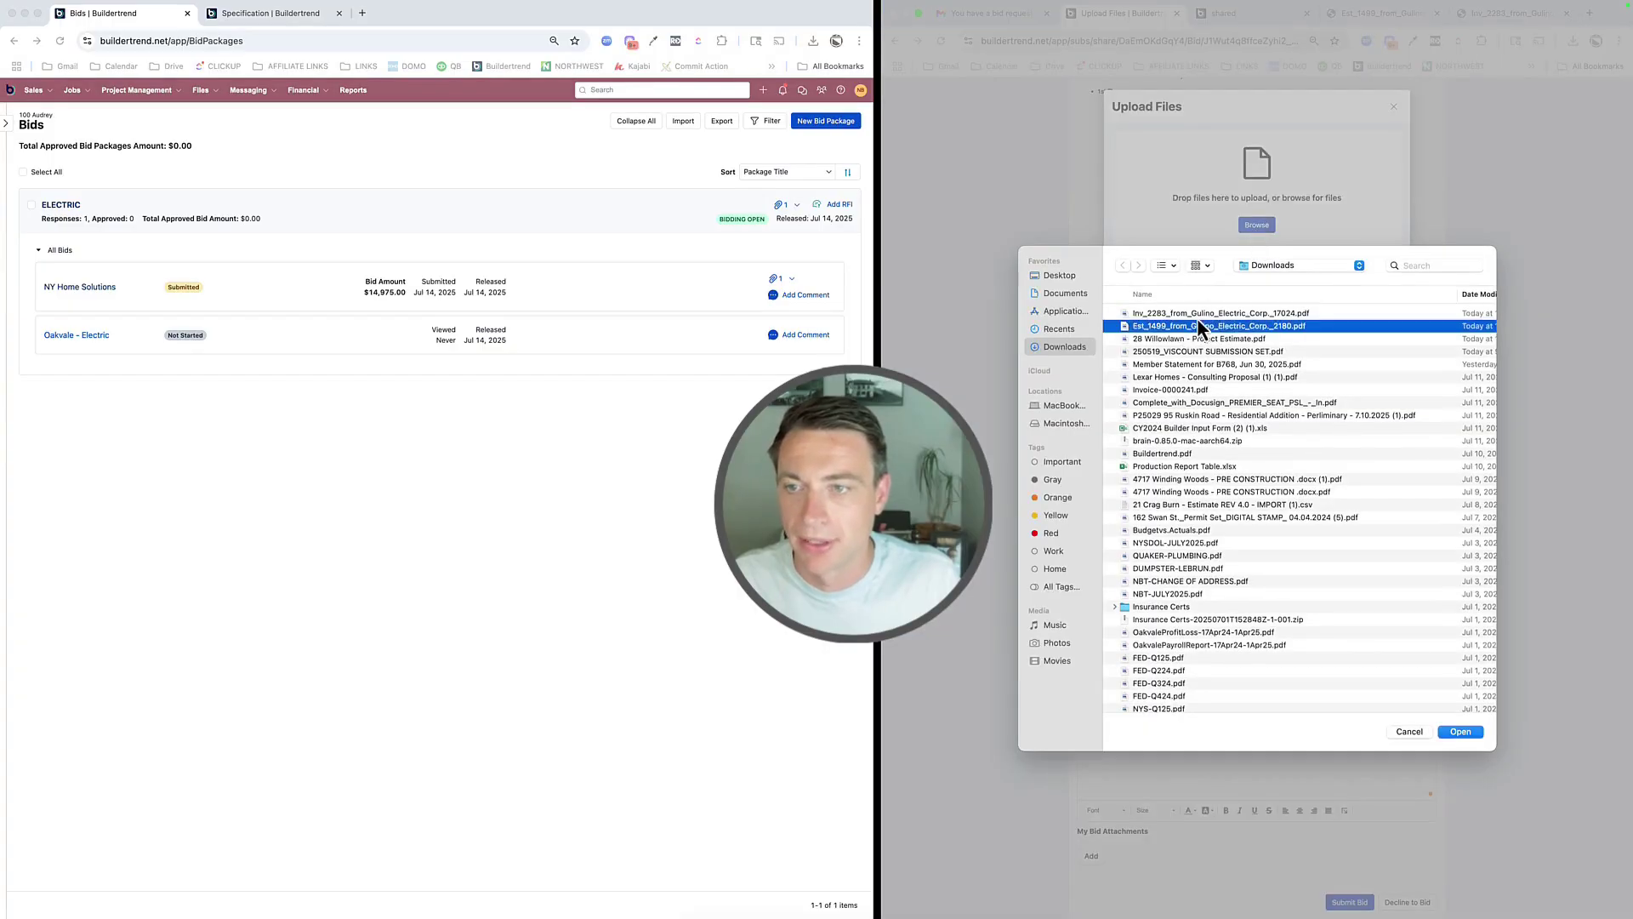
{"action": "left_click", "coordinate": [1460, 732]}
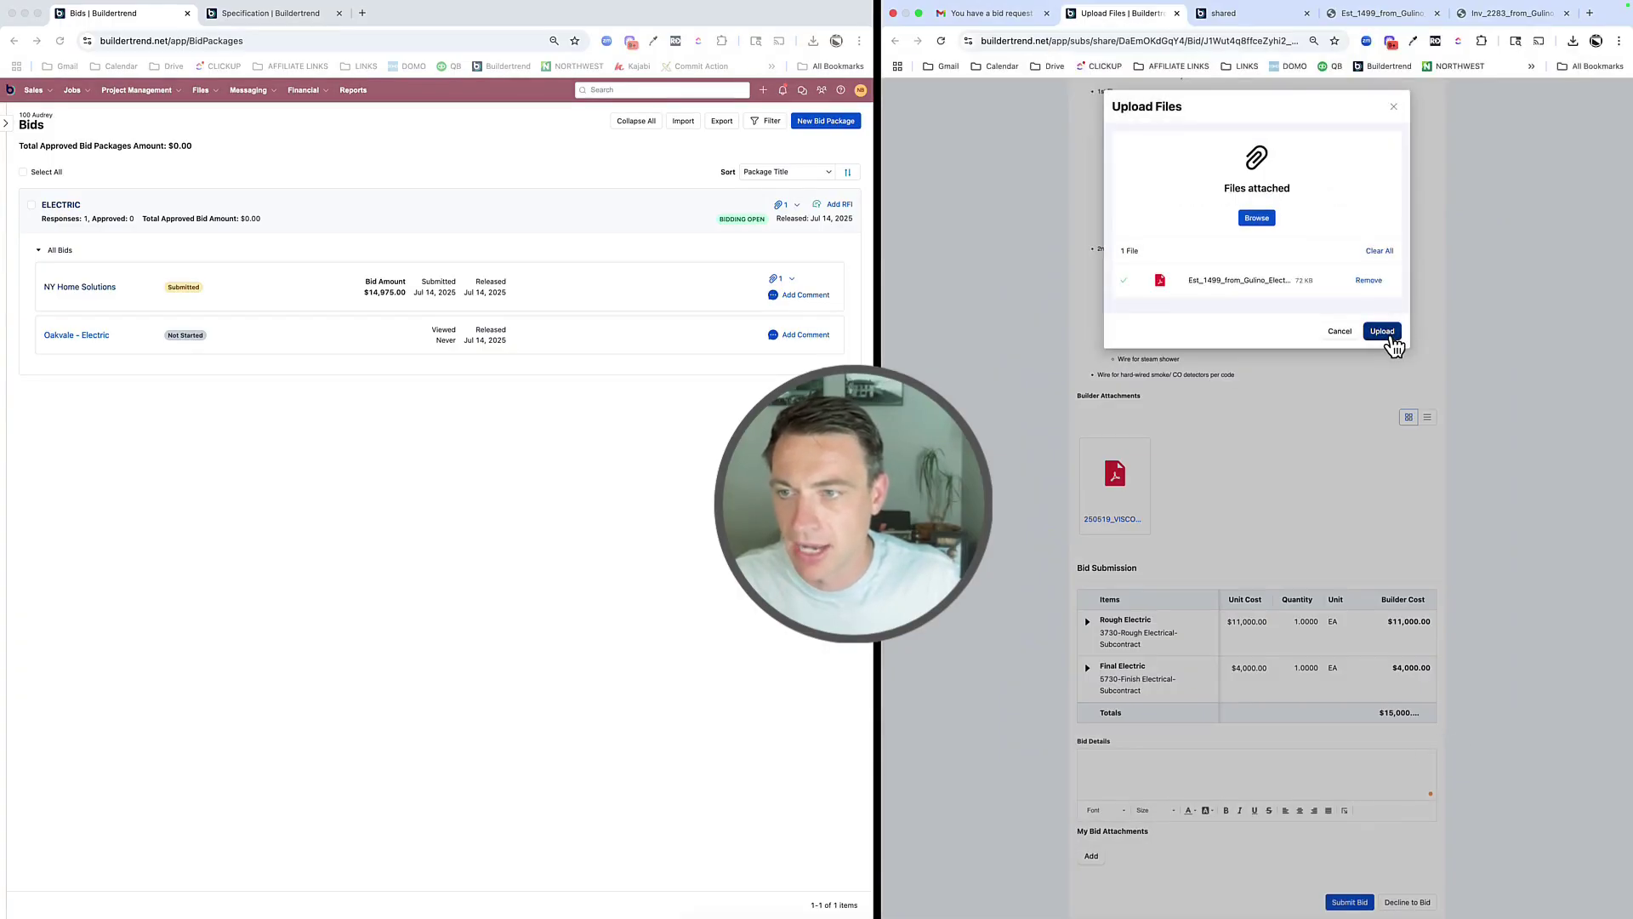
{"action": "left_click", "coordinate": [1388, 335]}
{"action": "scroll", "coordinate": [1327, 511], "scroll_direction": "down", "scroll_amount": 3}
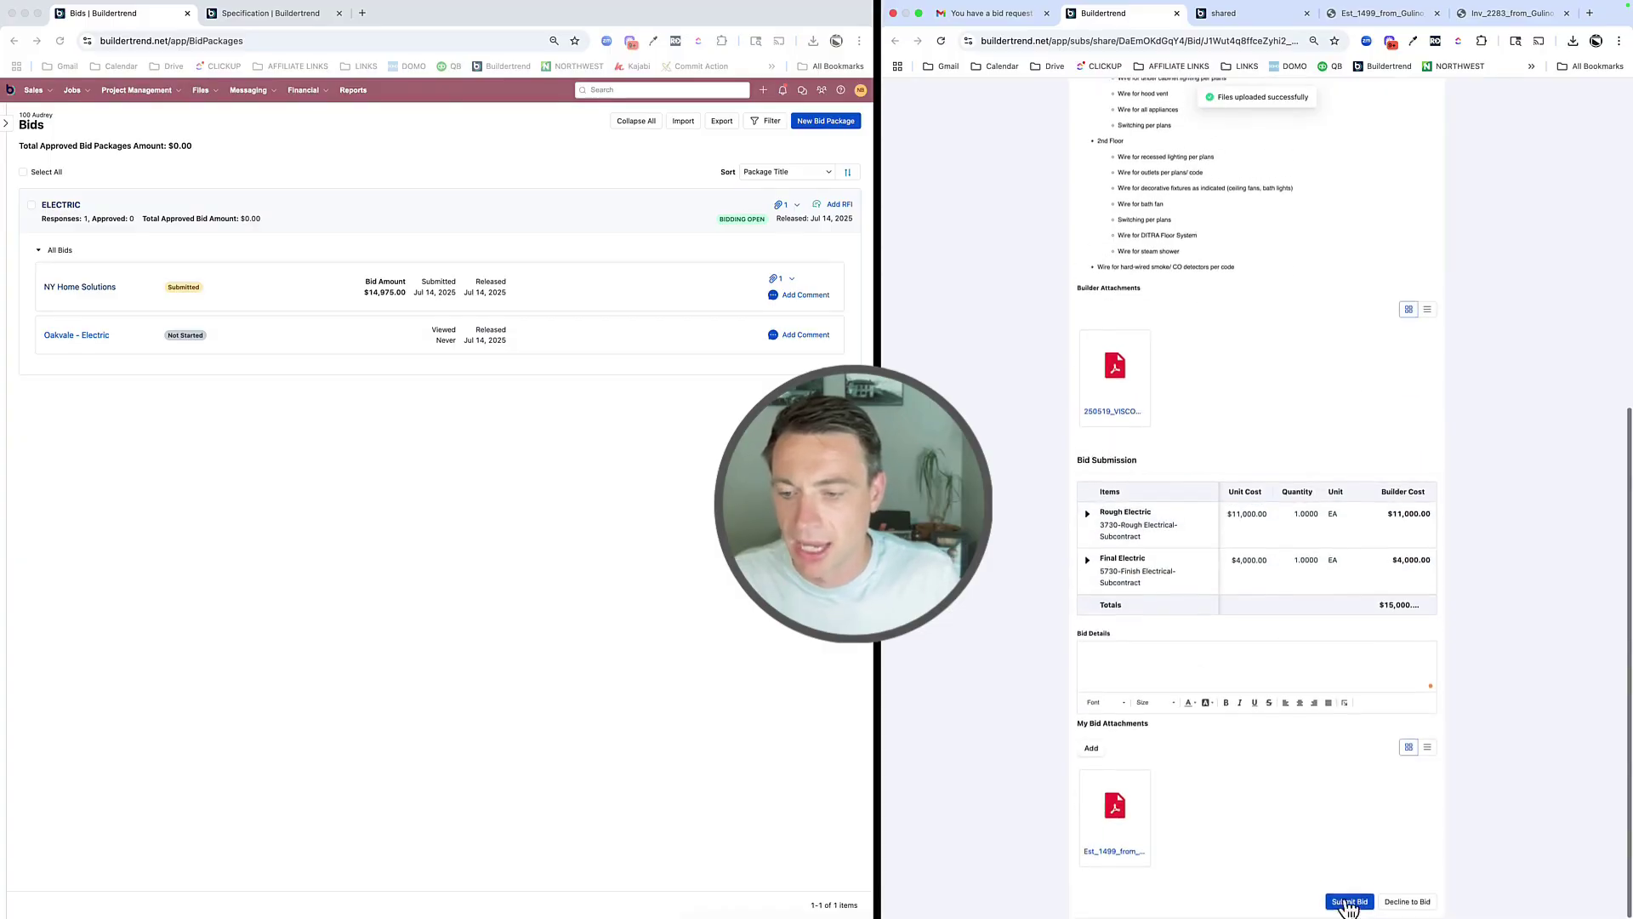
Submit the subcontractor's completed bid to the builder and confirm the submission
{"action": "left_click", "coordinate": [1349, 903]}
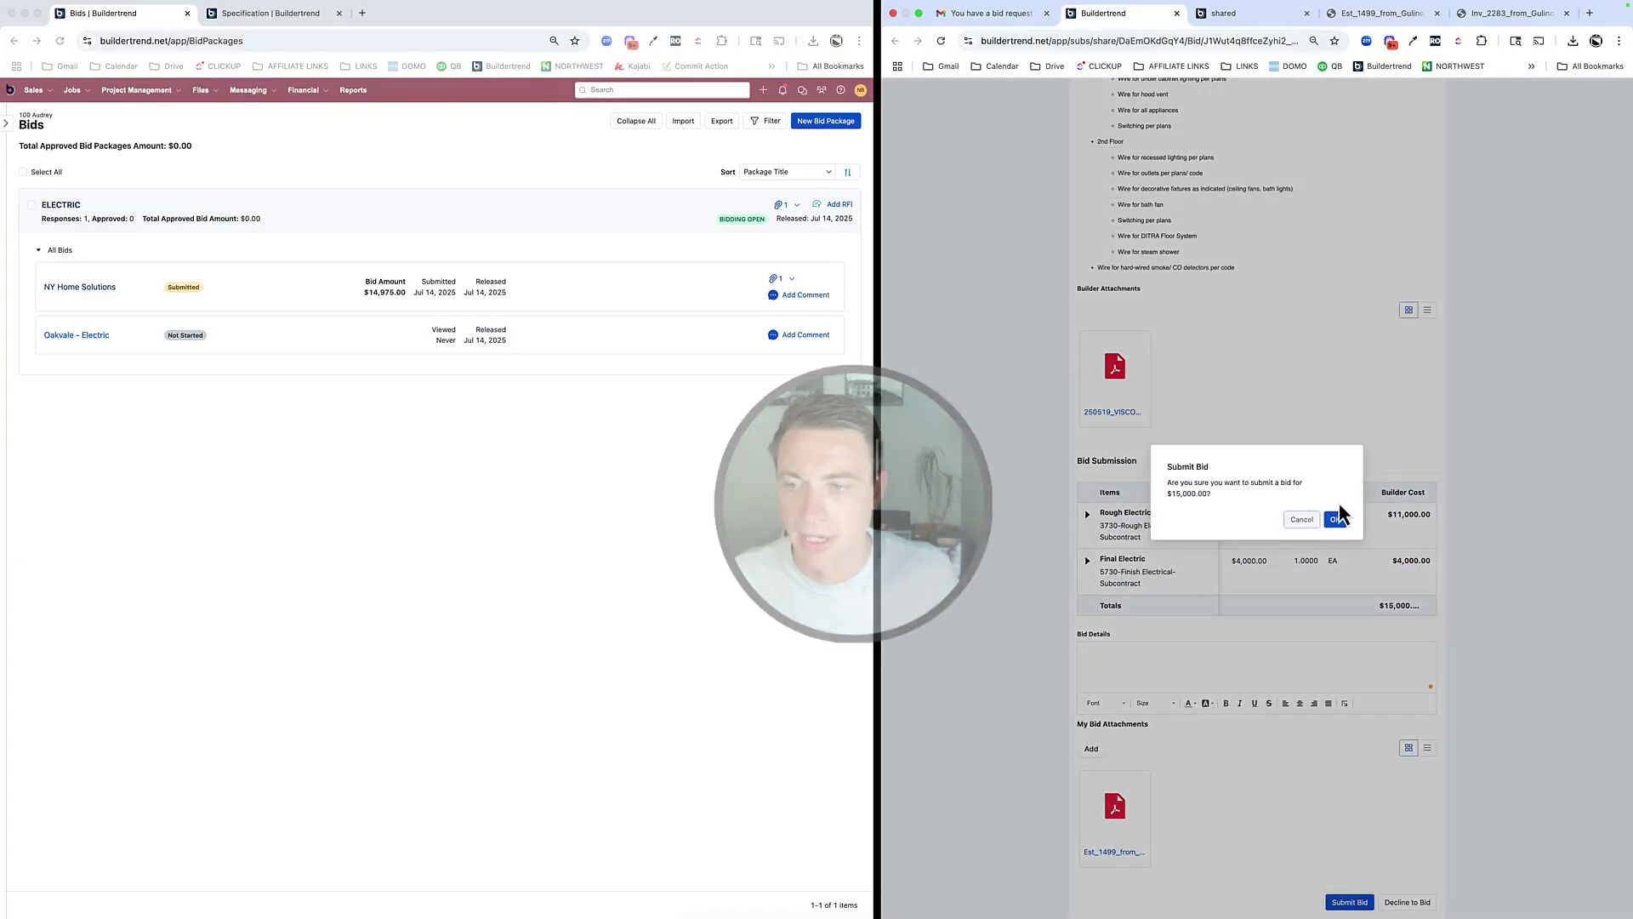
{"action": "left_click", "coordinate": [1336, 518]}
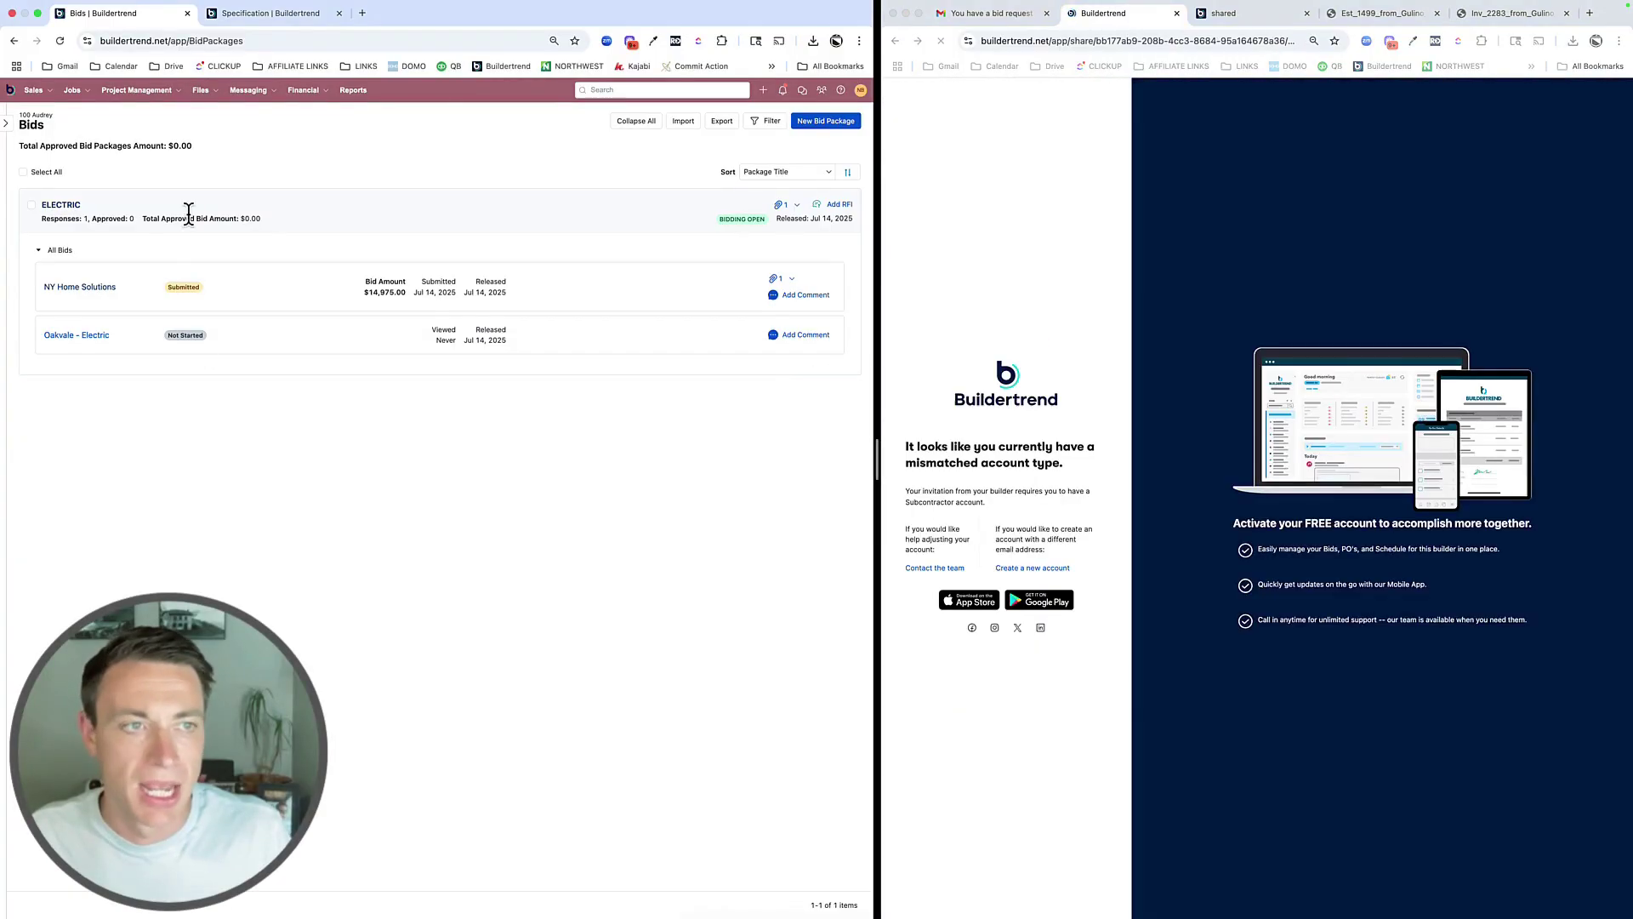
Reload the builder's Bids page in a wider window and review the Oakvale - Electric bid under the ELECTRIC package
{"action": "left_click_drag", "start_coordinate": [876, 463], "coordinate": [1053, 463]}
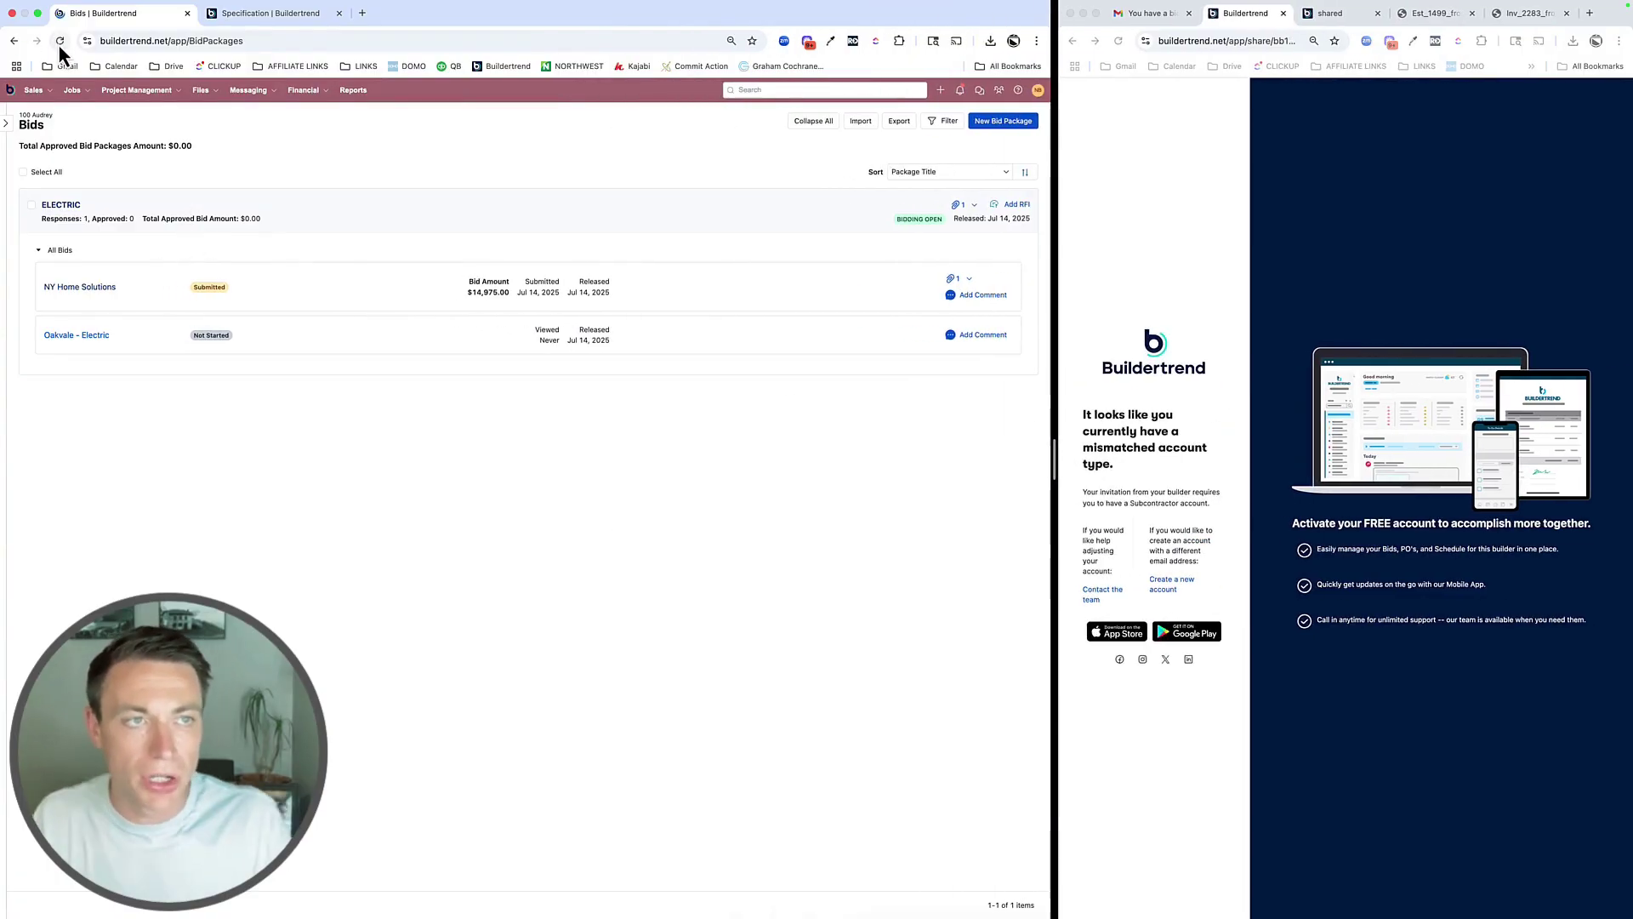
{"action": "left_click", "coordinate": [59, 43]}
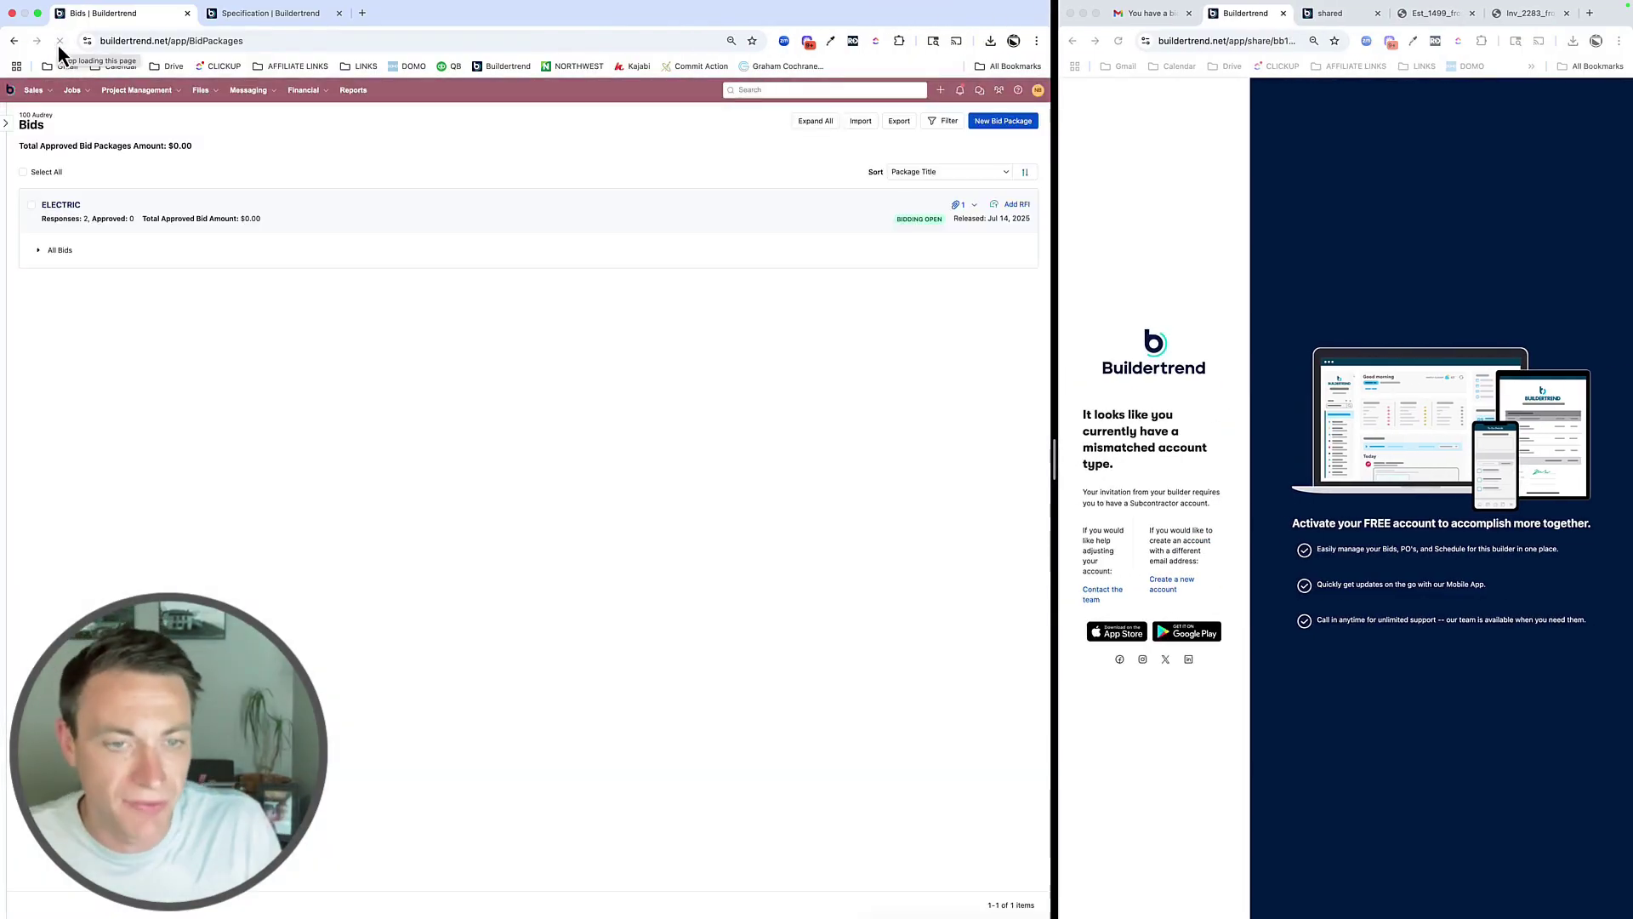
{"action": "left_click", "coordinate": [40, 251]}
{"action": "mouse_move", "coordinate": [4, 302]}
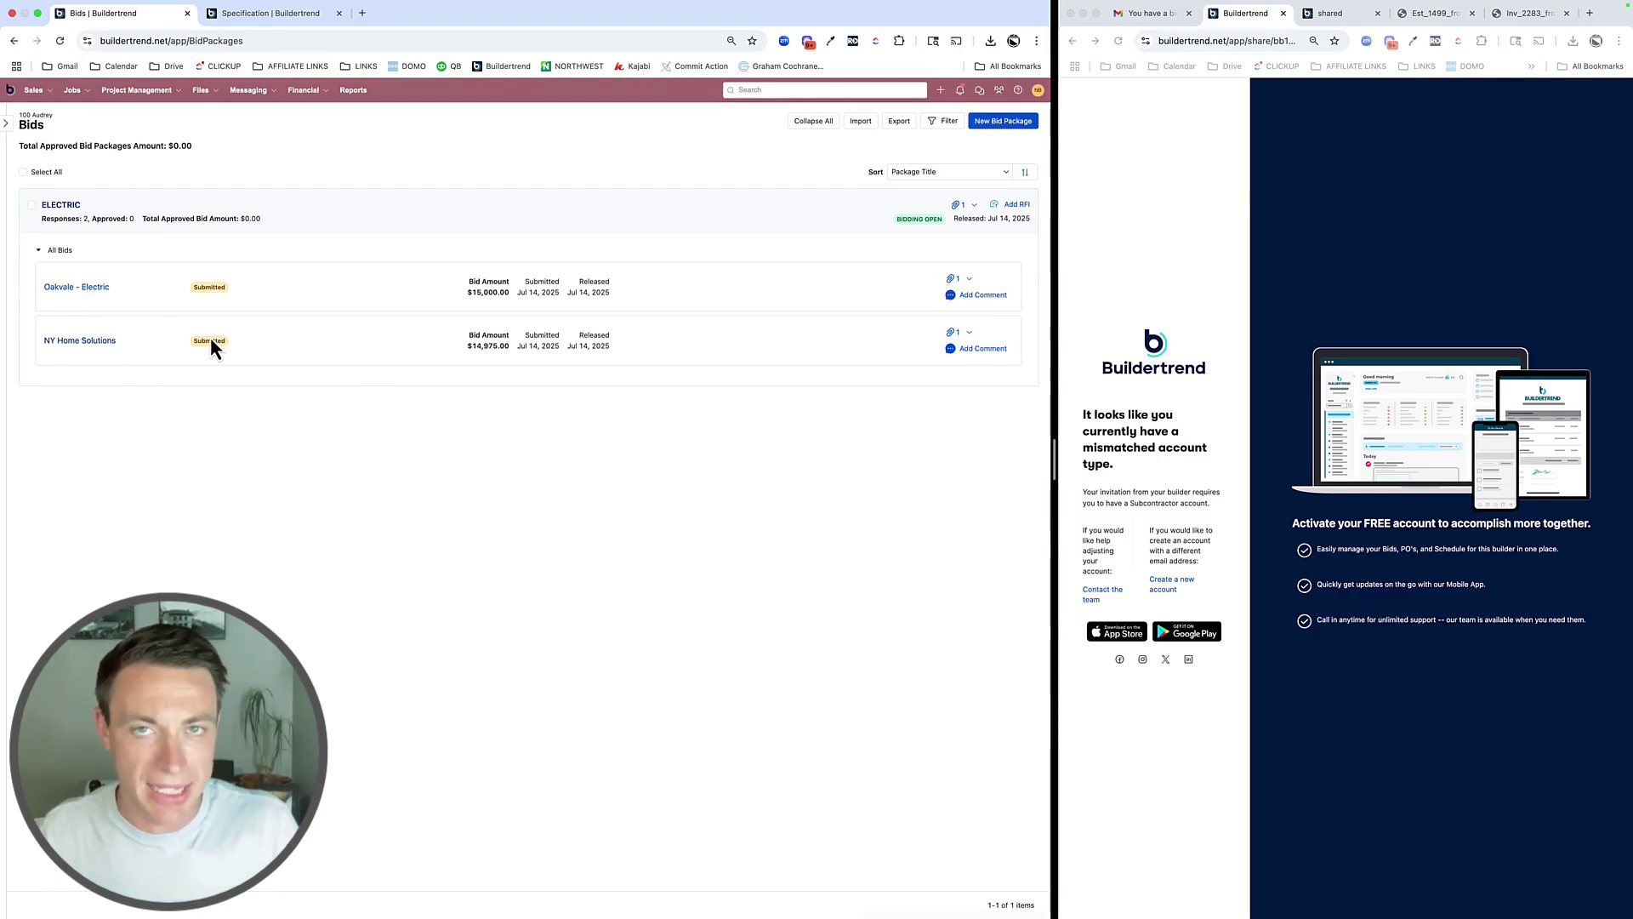
{"action": "left_click", "coordinate": [97, 290]}
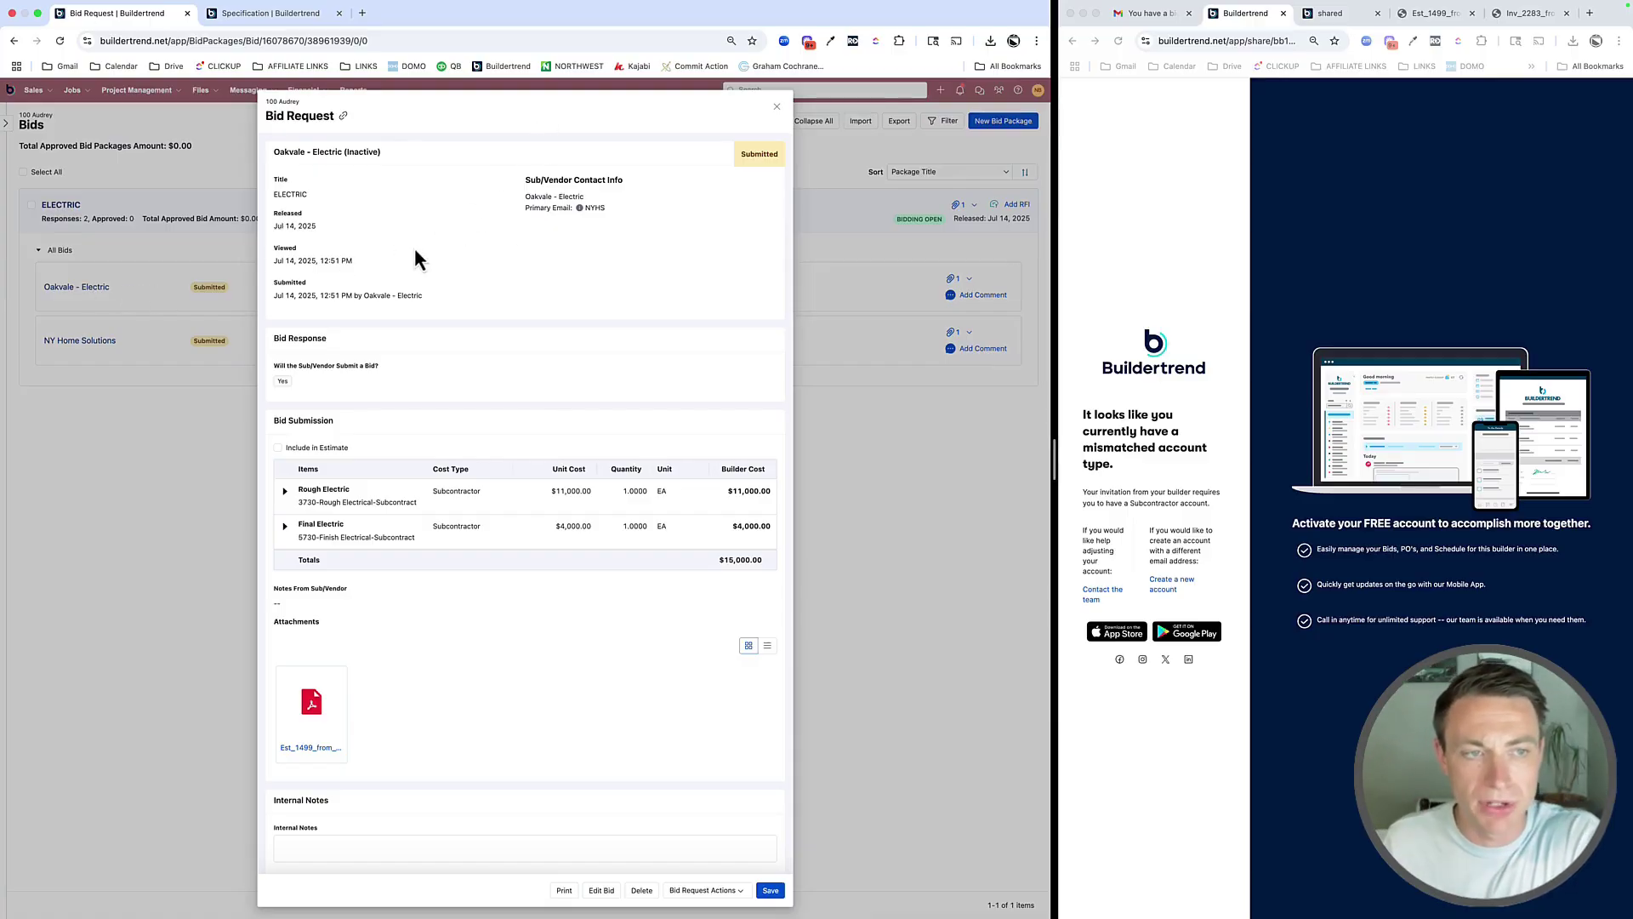
{"action": "left_click", "coordinate": [777, 109]}
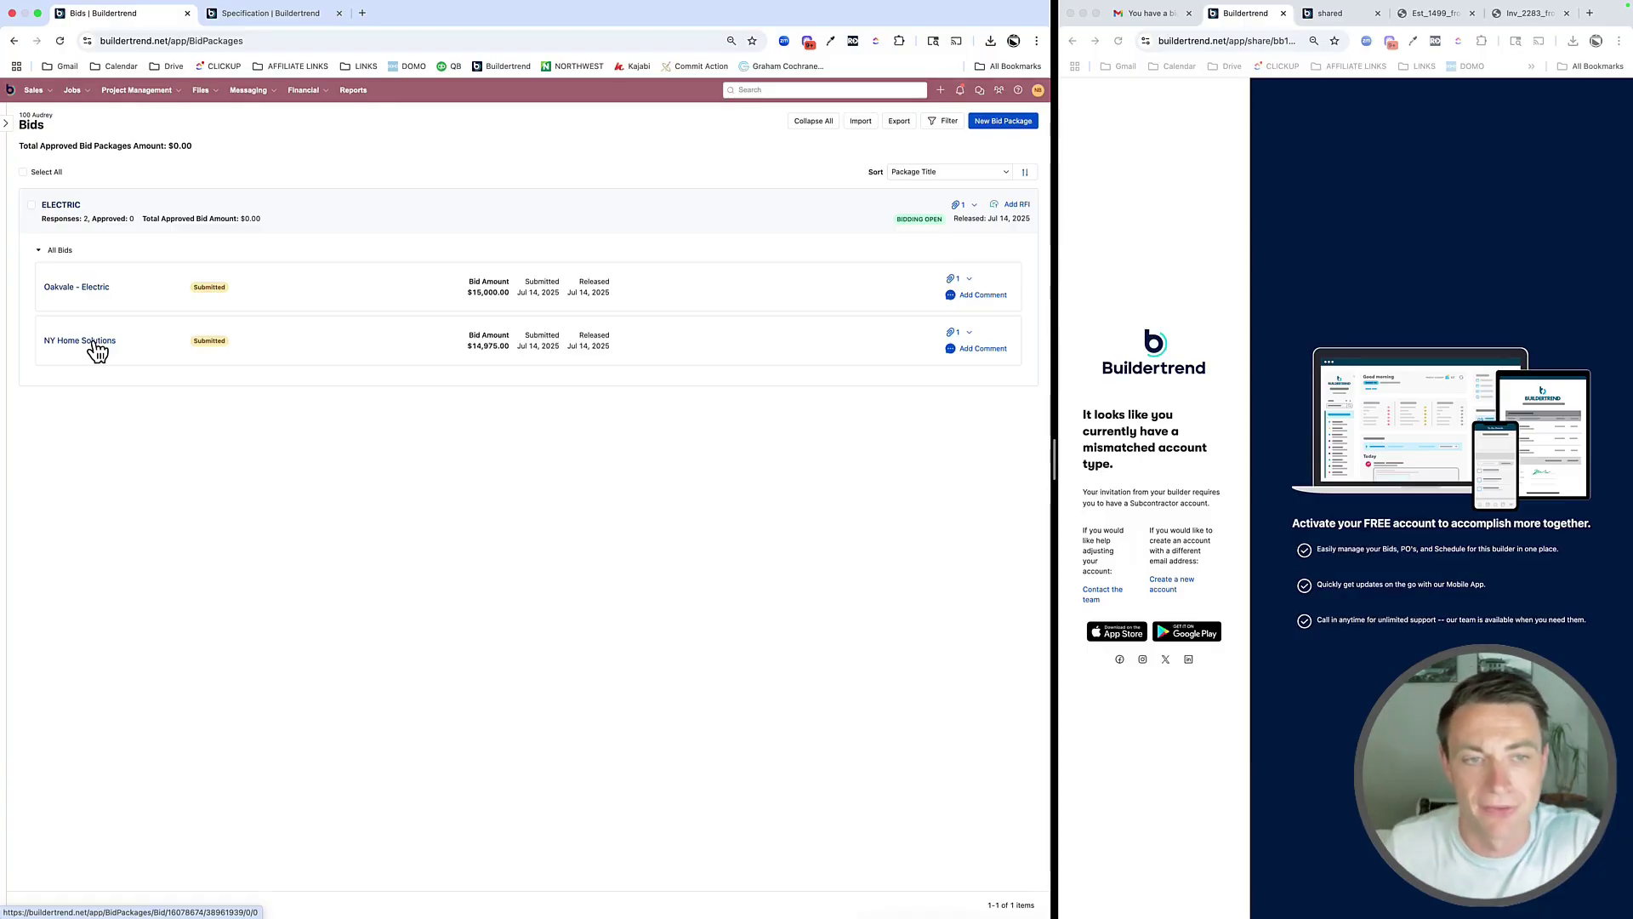
Approve the Oakvale - Electric bid, notifying the winner and the losing subs/vendors, without creating a purchase order from it
{"action": "left_click", "coordinate": [73, 289]}
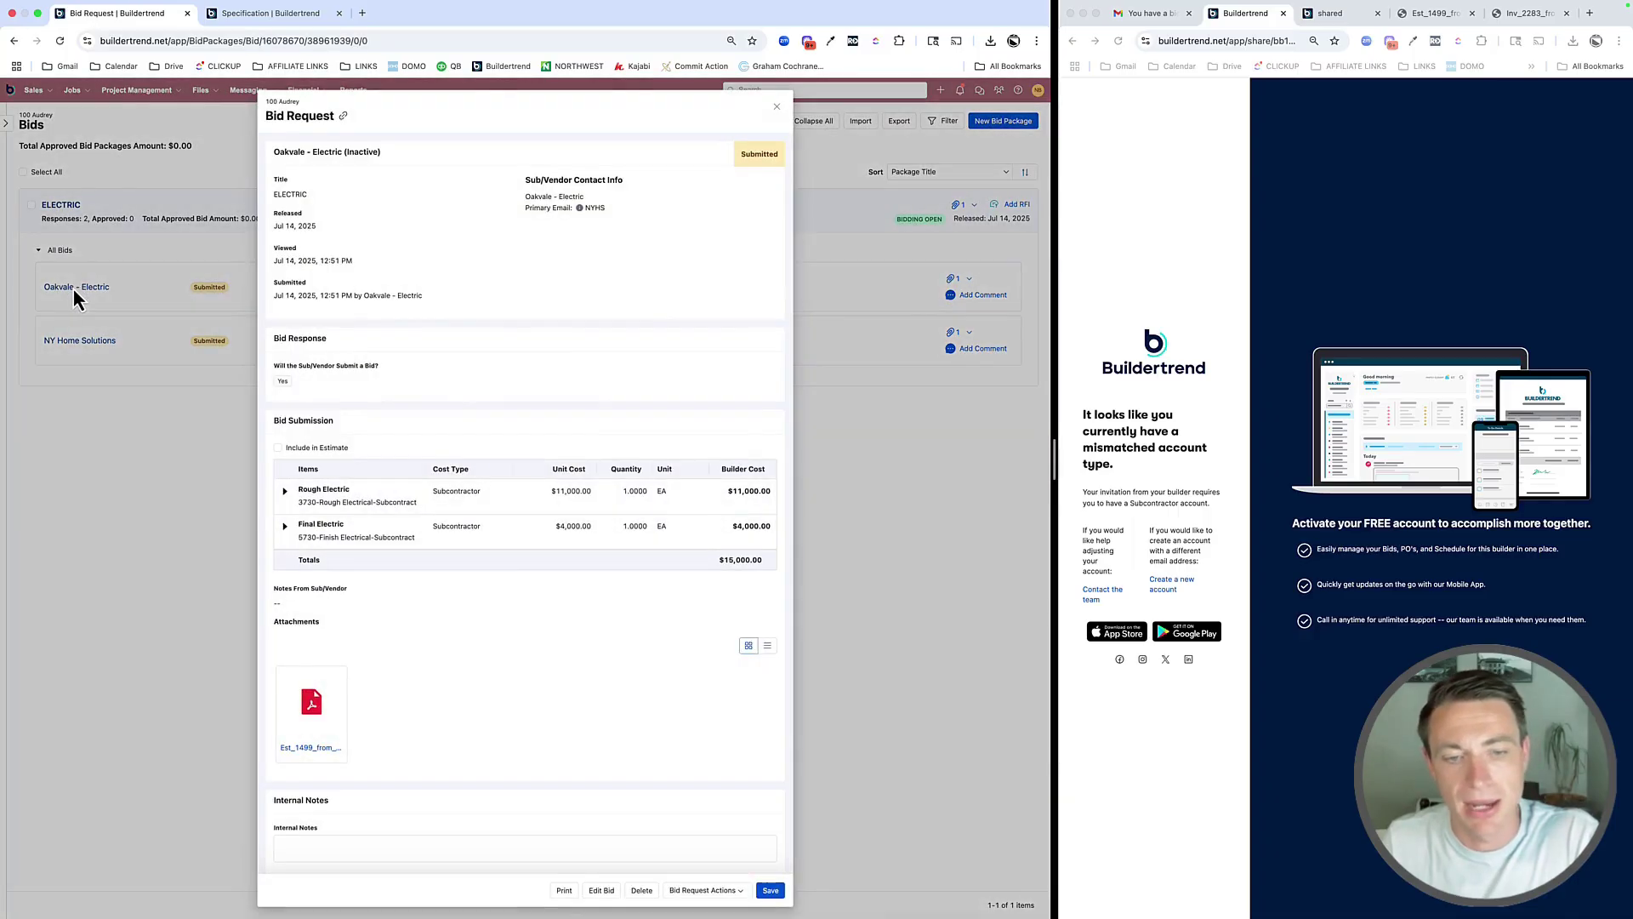
{"action": "left_click", "coordinate": [722, 893]}
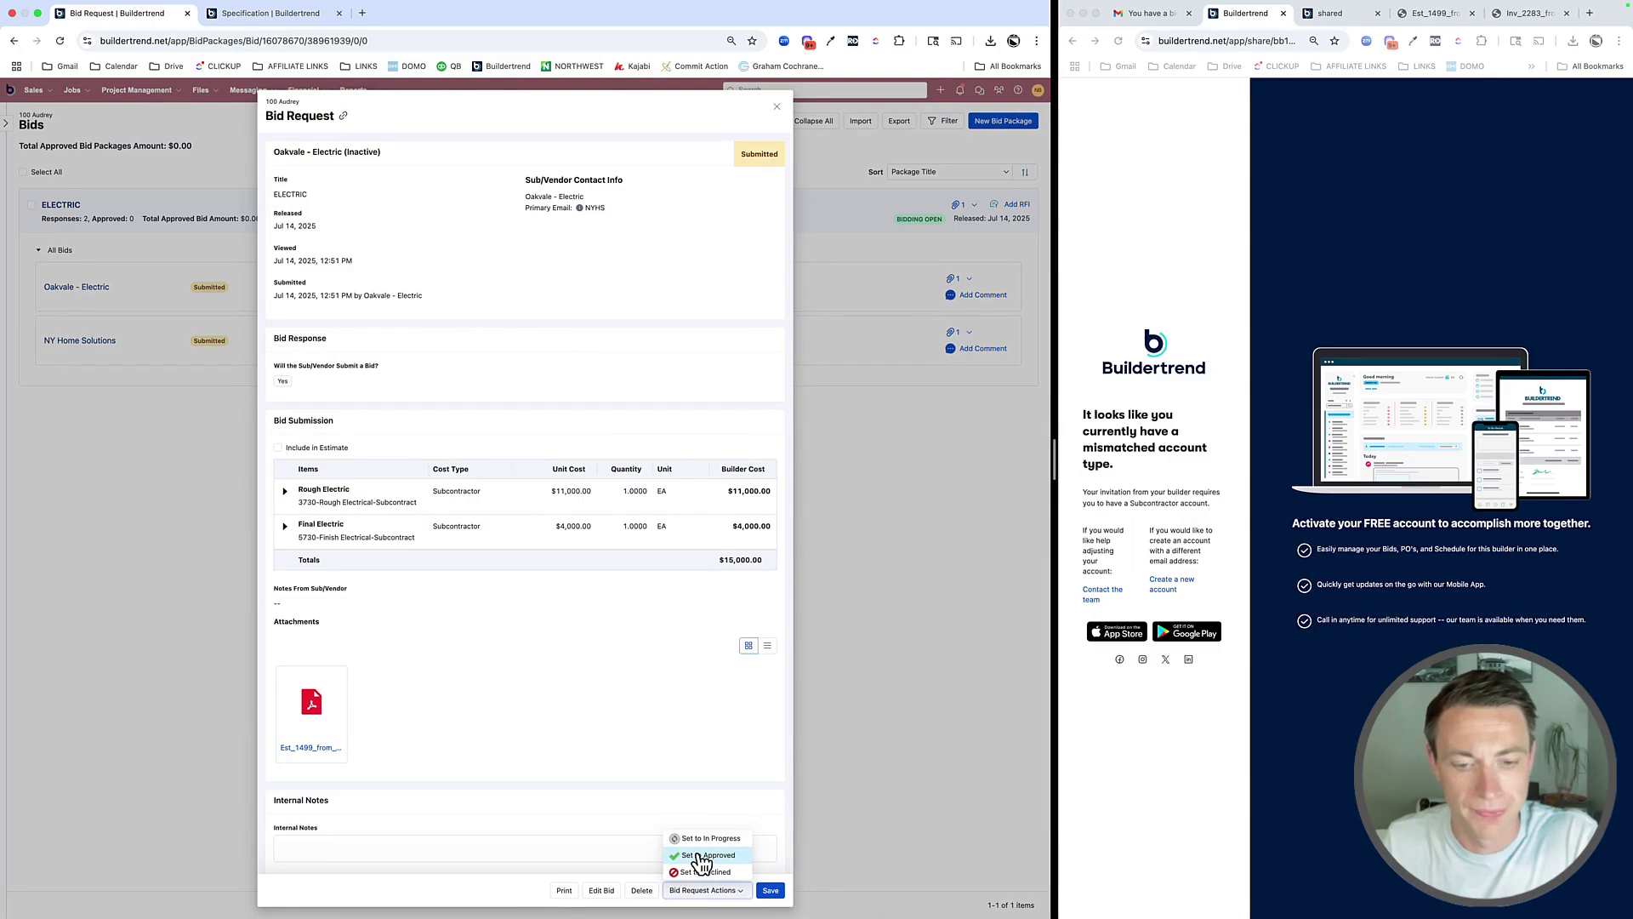
{"action": "left_click", "coordinate": [703, 857]}
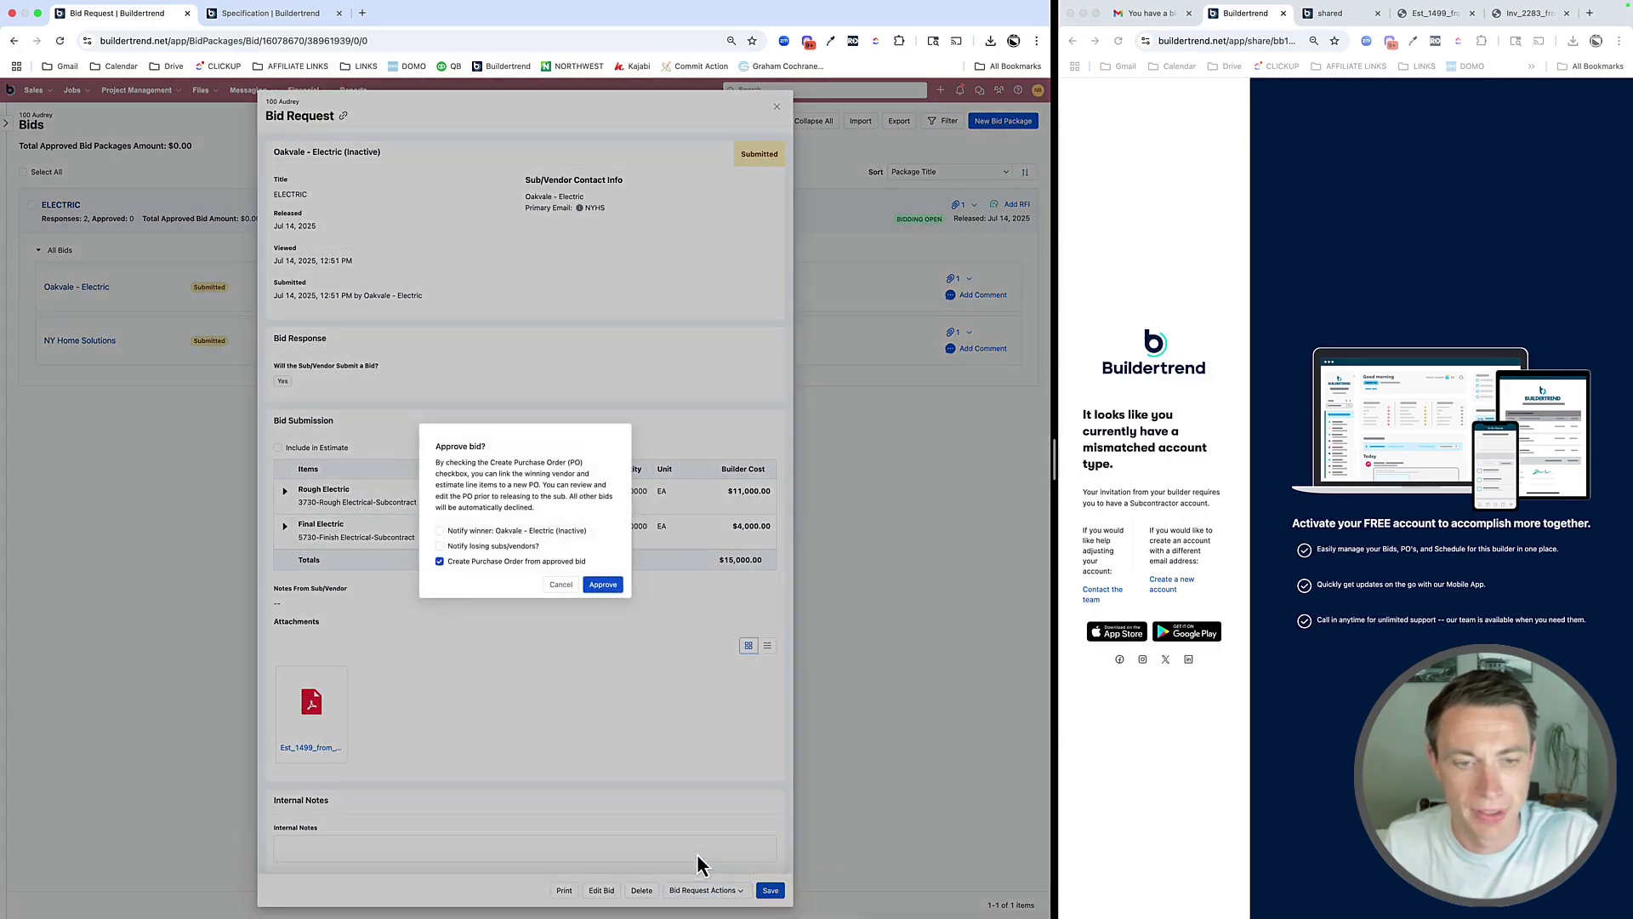
{"action": "left_click", "coordinate": [440, 532]}
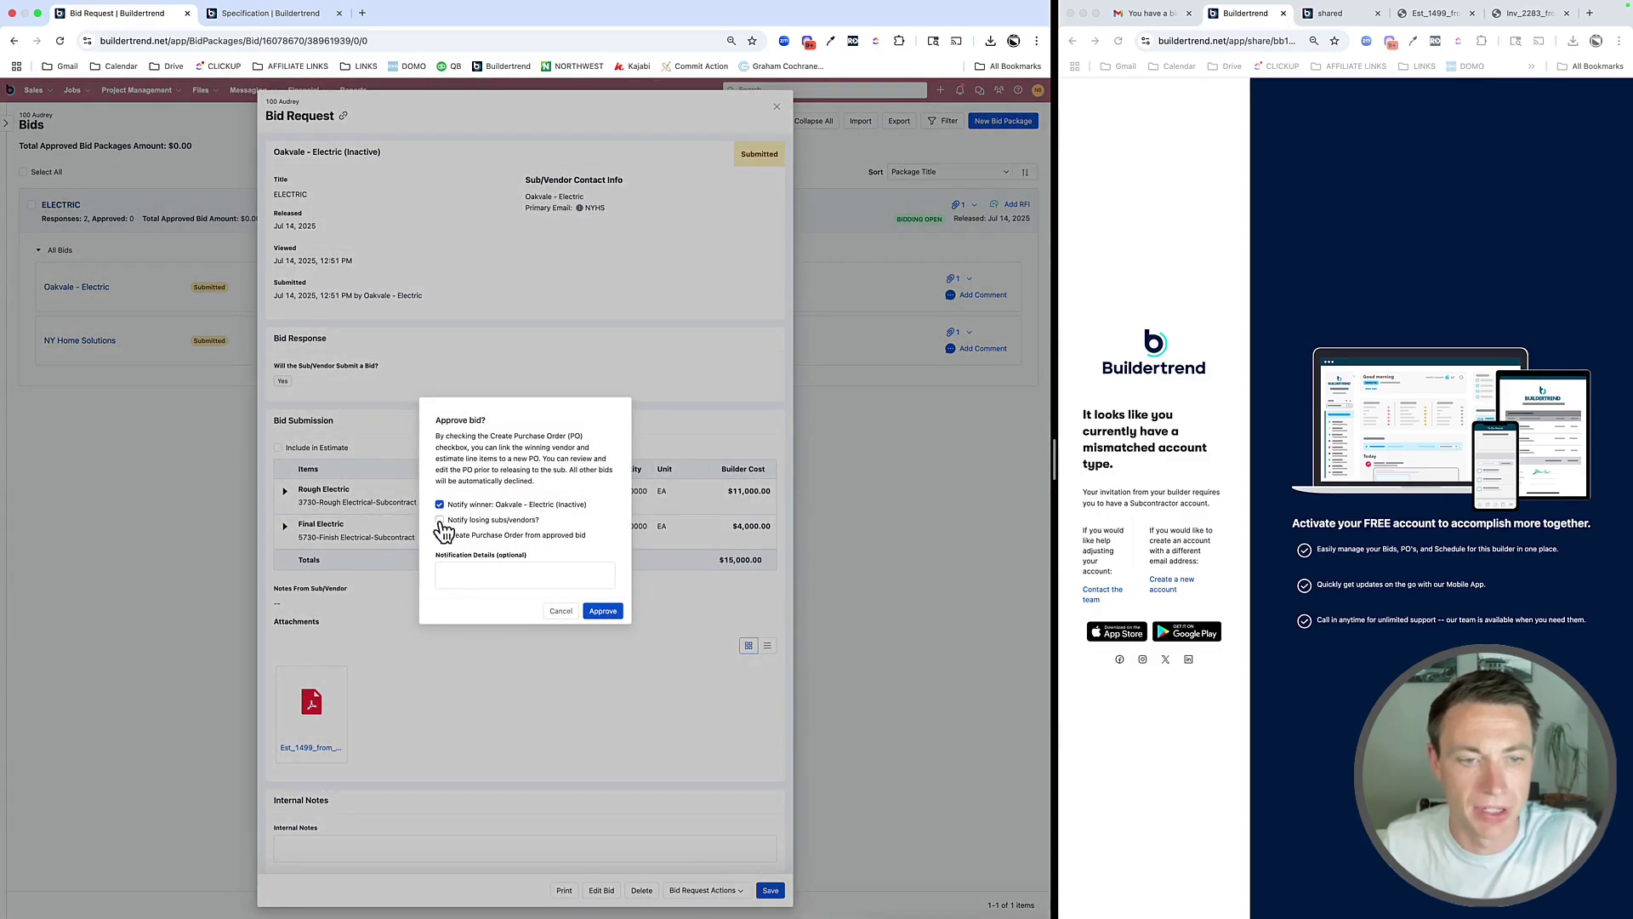
{"action": "left_click", "coordinate": [439, 520]}
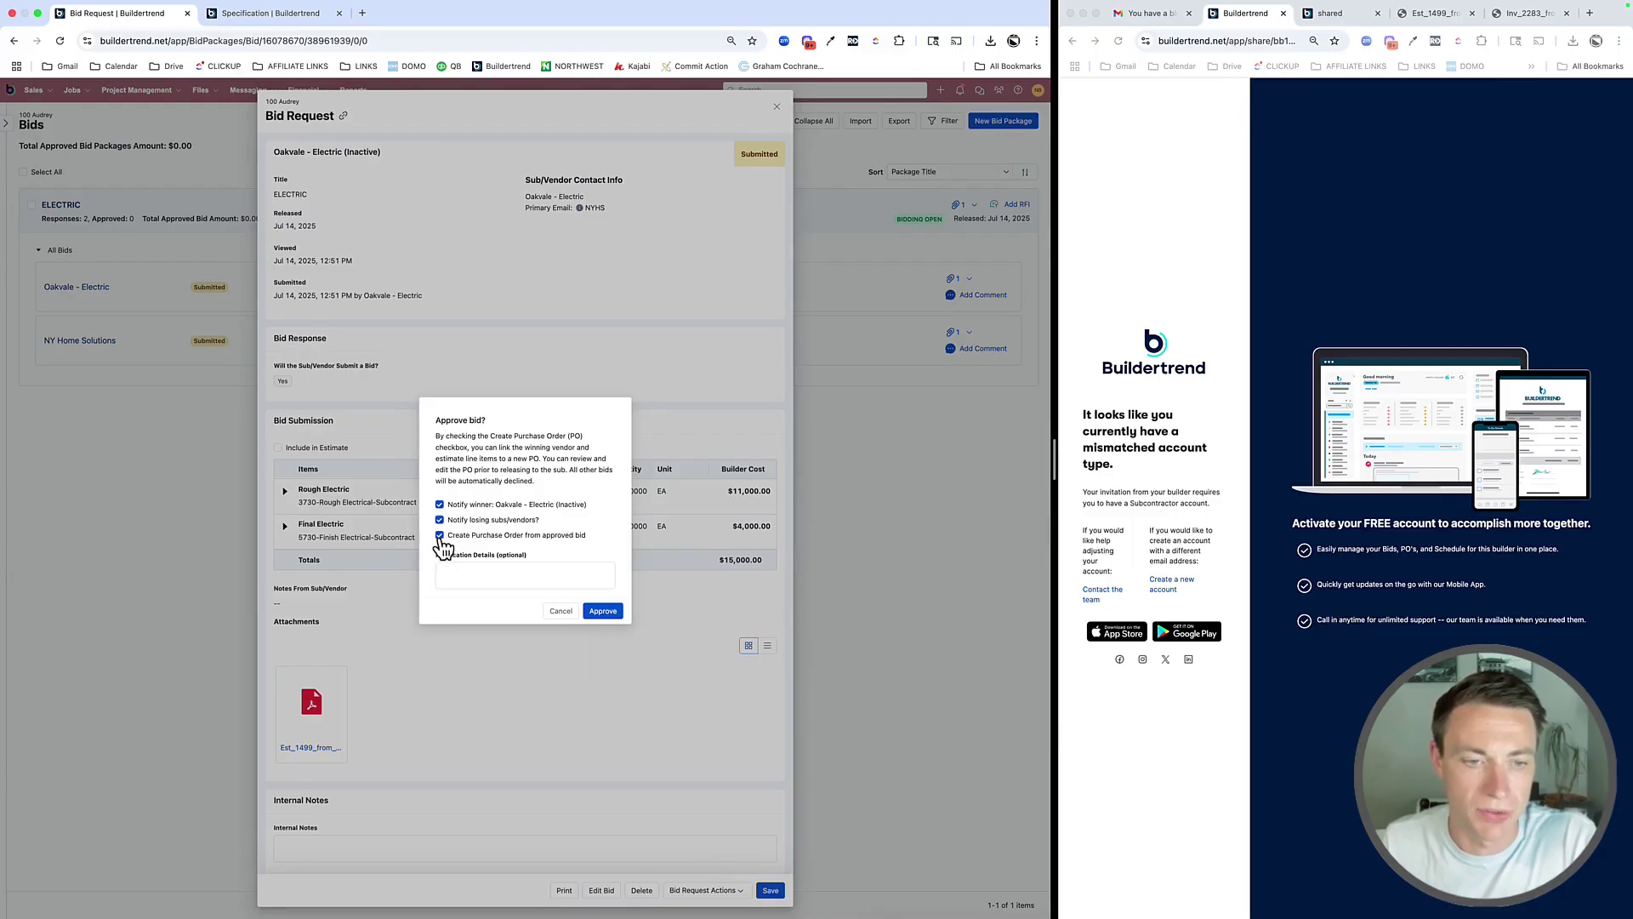
{"action": "left_click", "coordinate": [441, 536]}
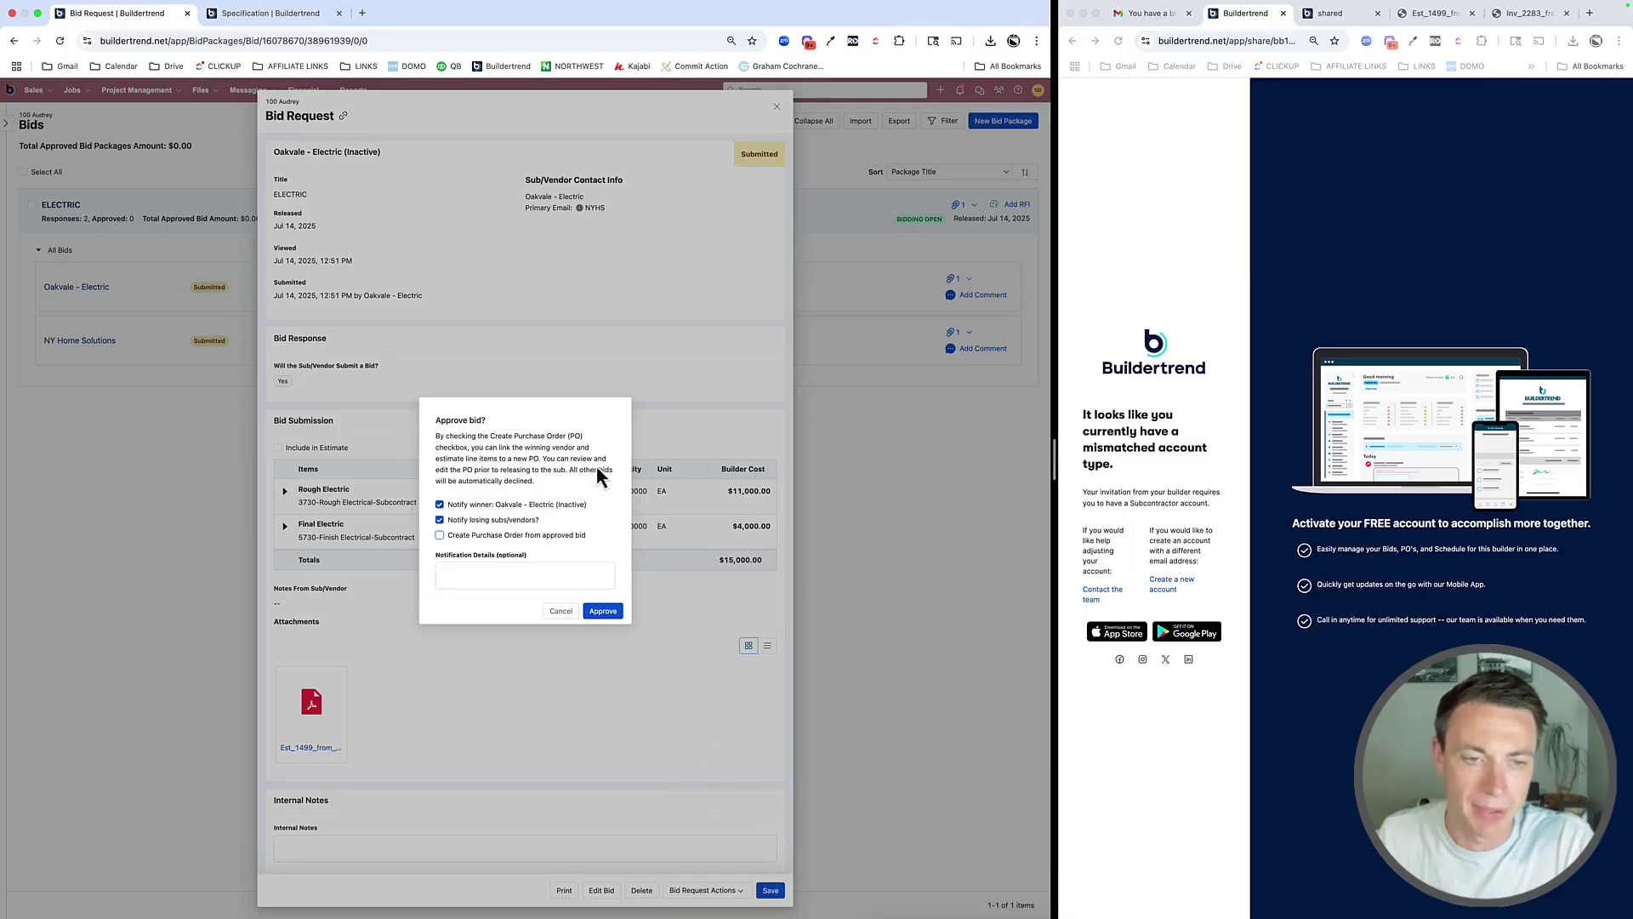
{"action": "left_click", "coordinate": [603, 611]}
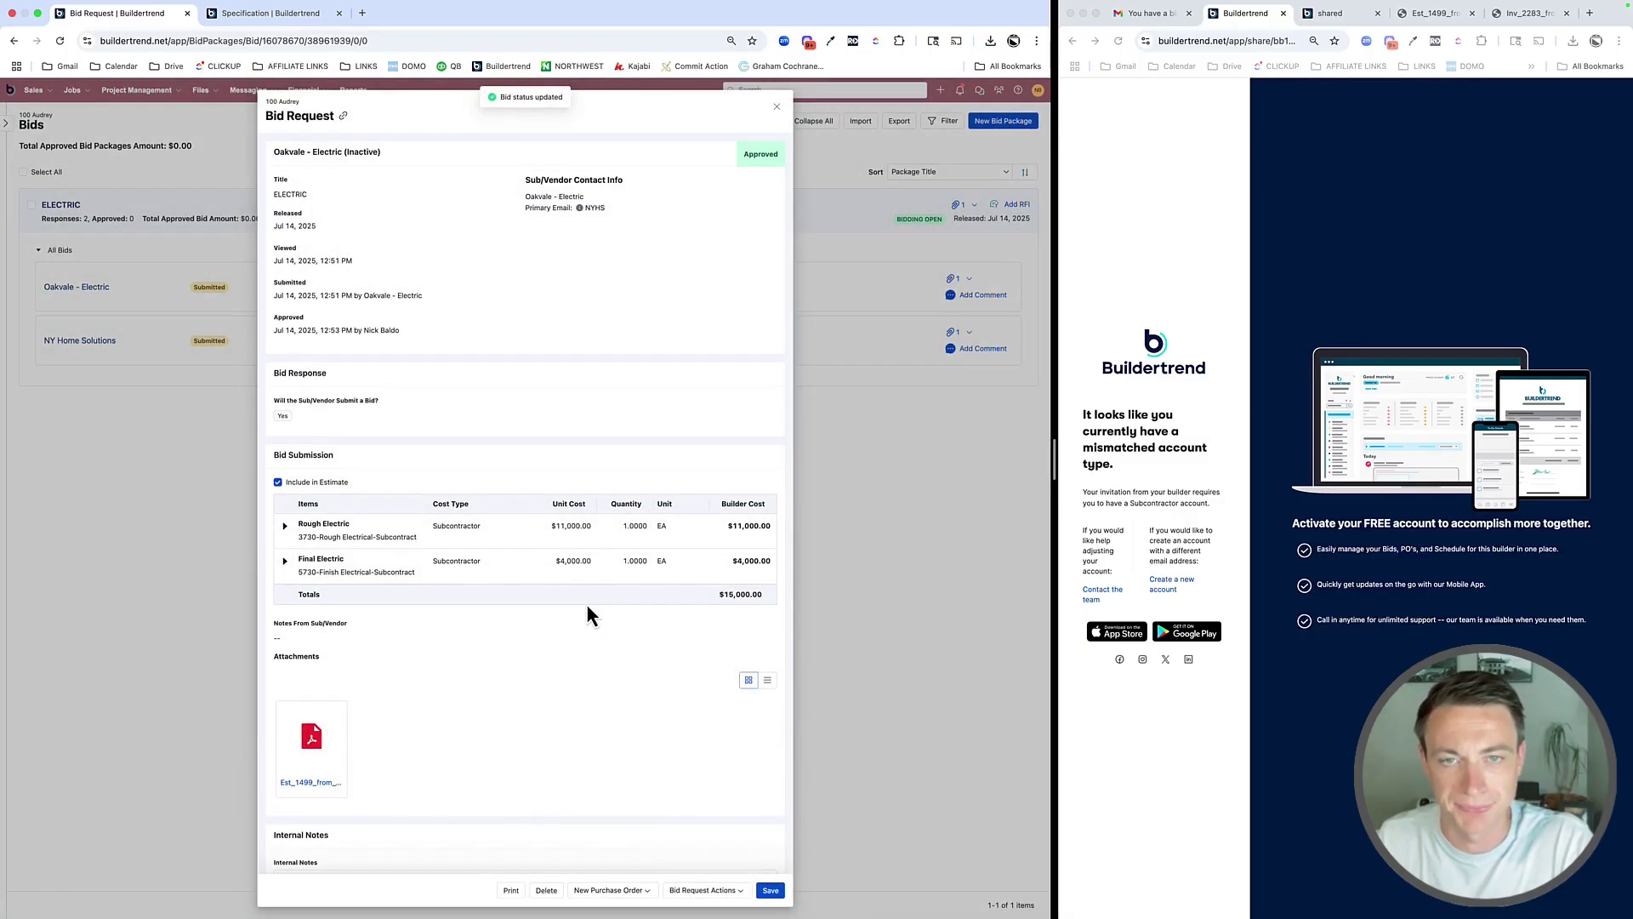
Switch to Gmail to read the declined and approved notification emails for the ELECTRIC bids, and close the bid request in Buildertrend
{"action": "left_click", "coordinate": [1308, 155]}
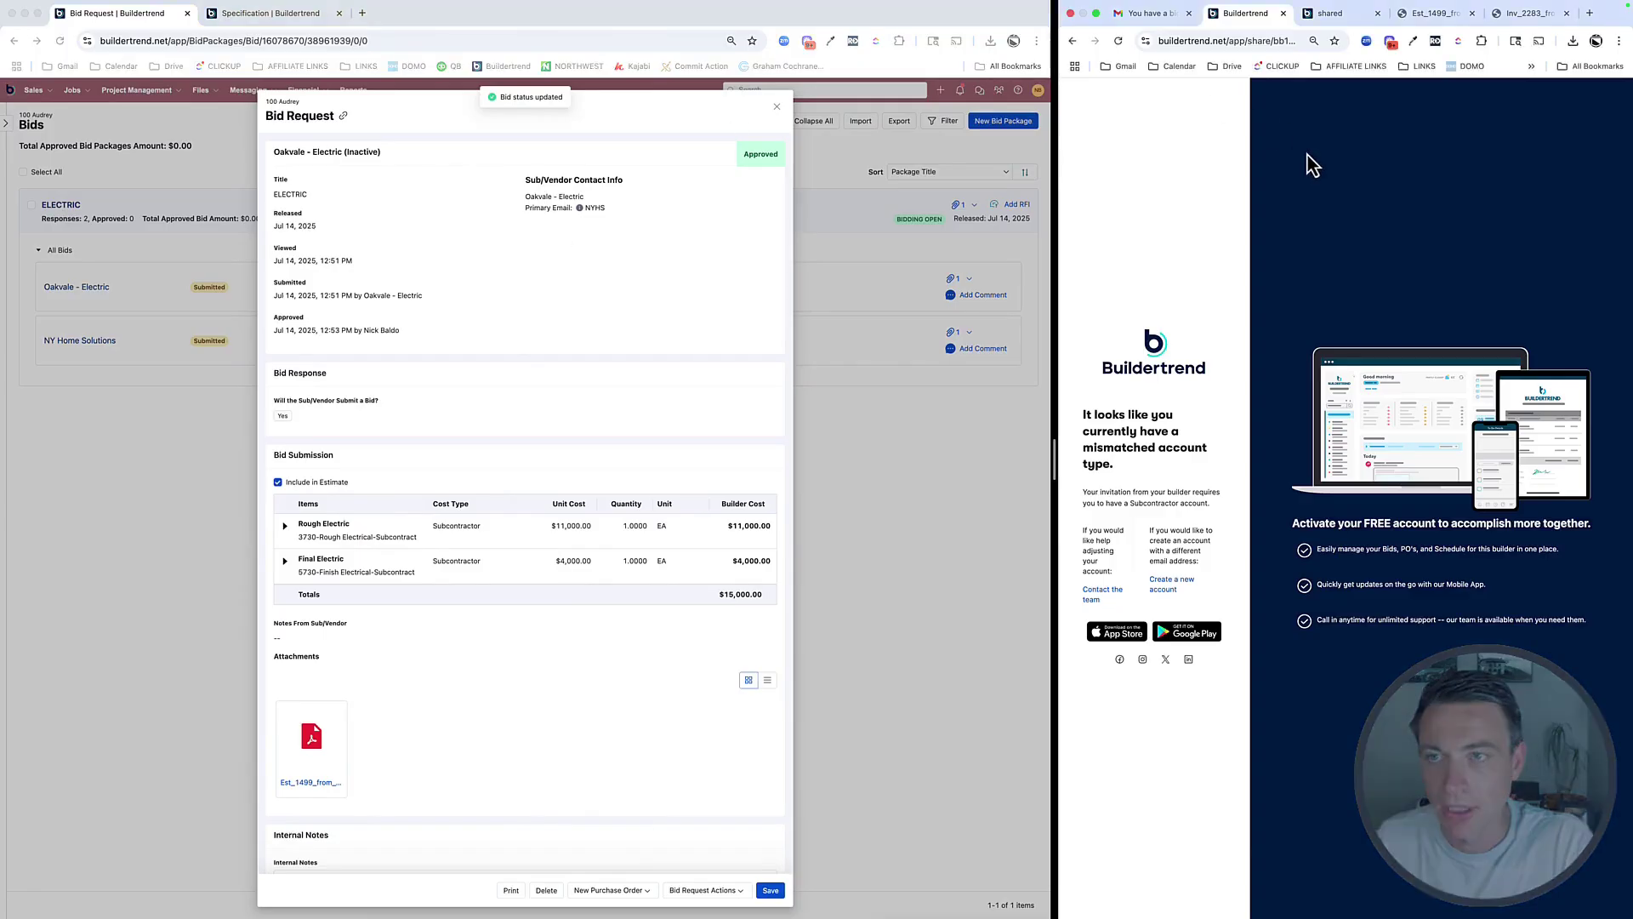
{"action": "left_click", "coordinate": [1149, 13]}
{"action": "scroll", "coordinate": [1169, 194], "scroll_direction": "up", "scroll_amount": 10}
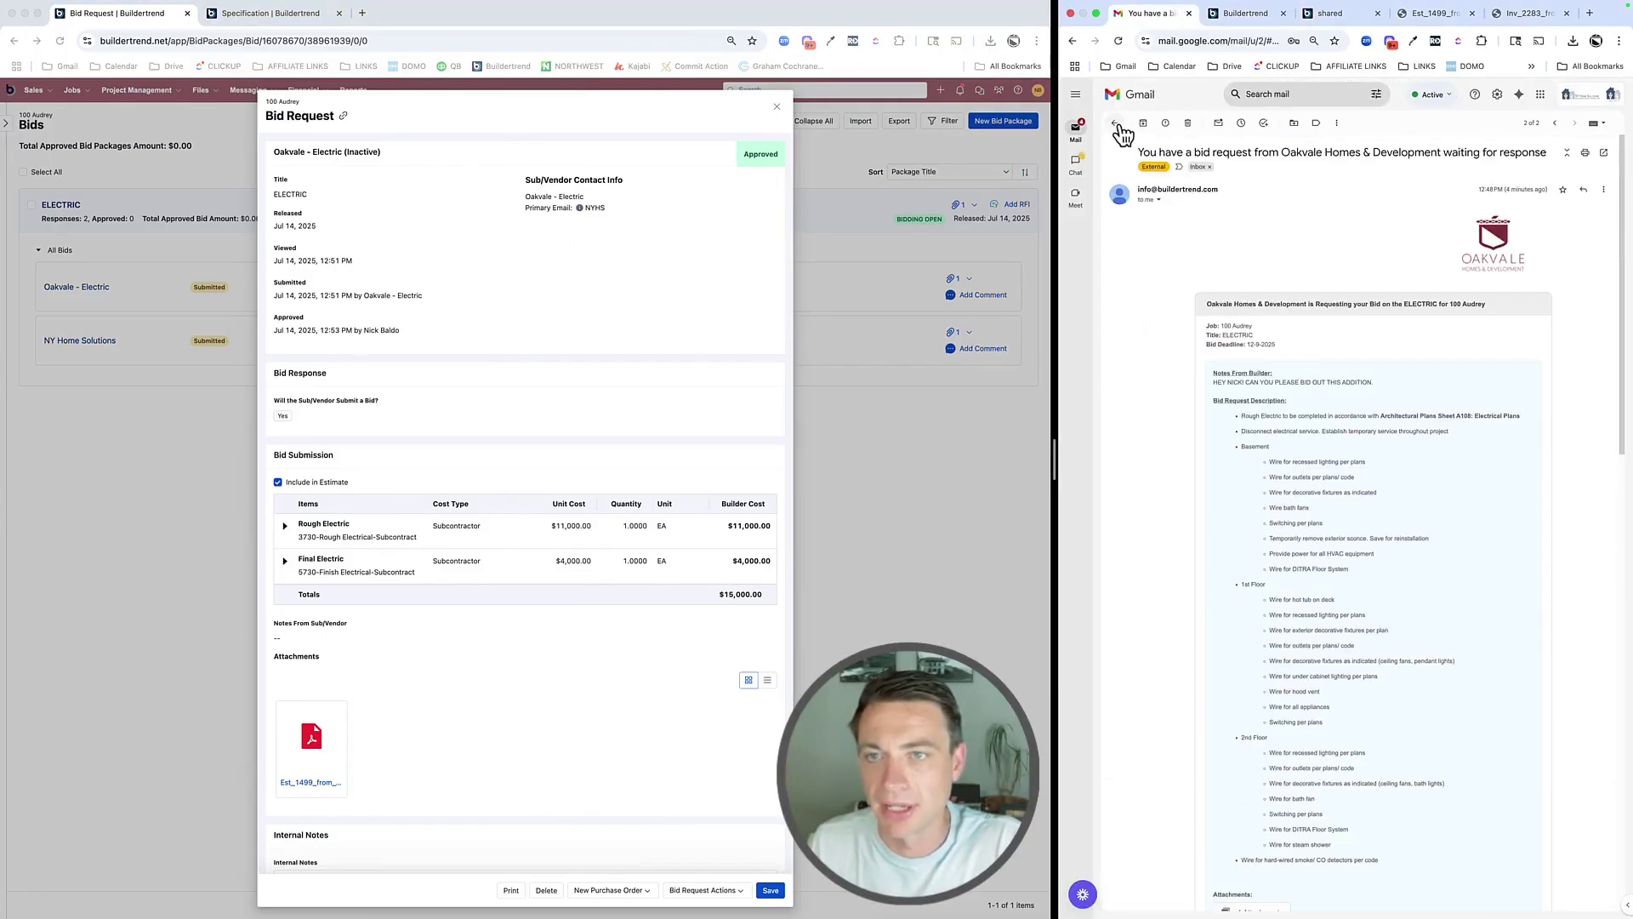
{"action": "left_click", "coordinate": [1115, 123]}
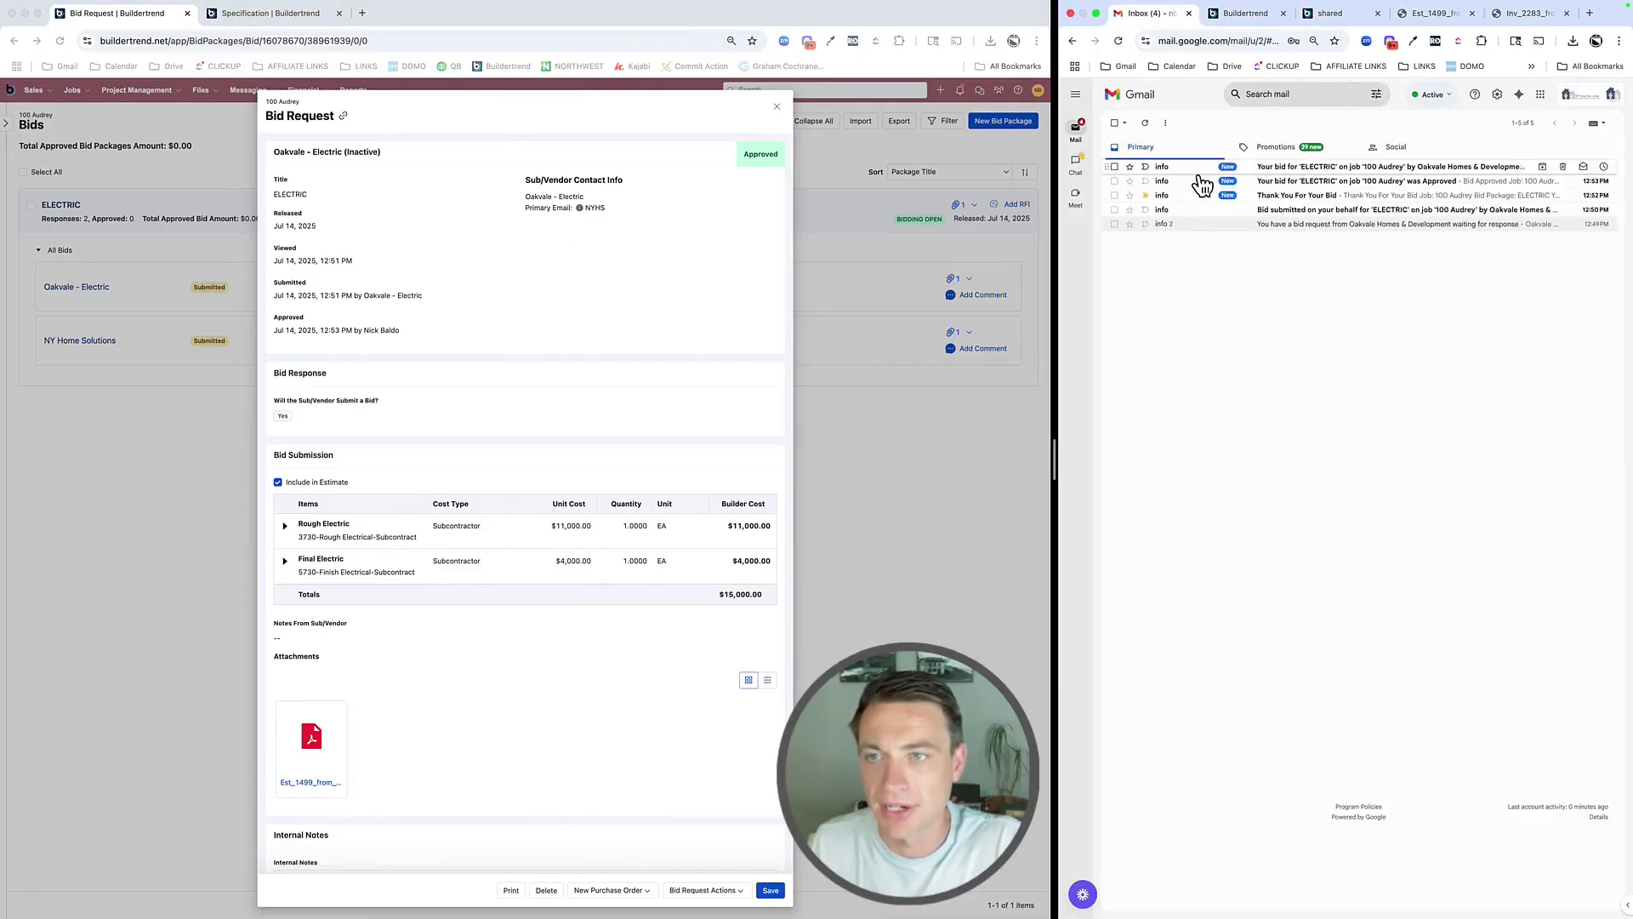
{"action": "left_click", "coordinate": [1449, 170]}
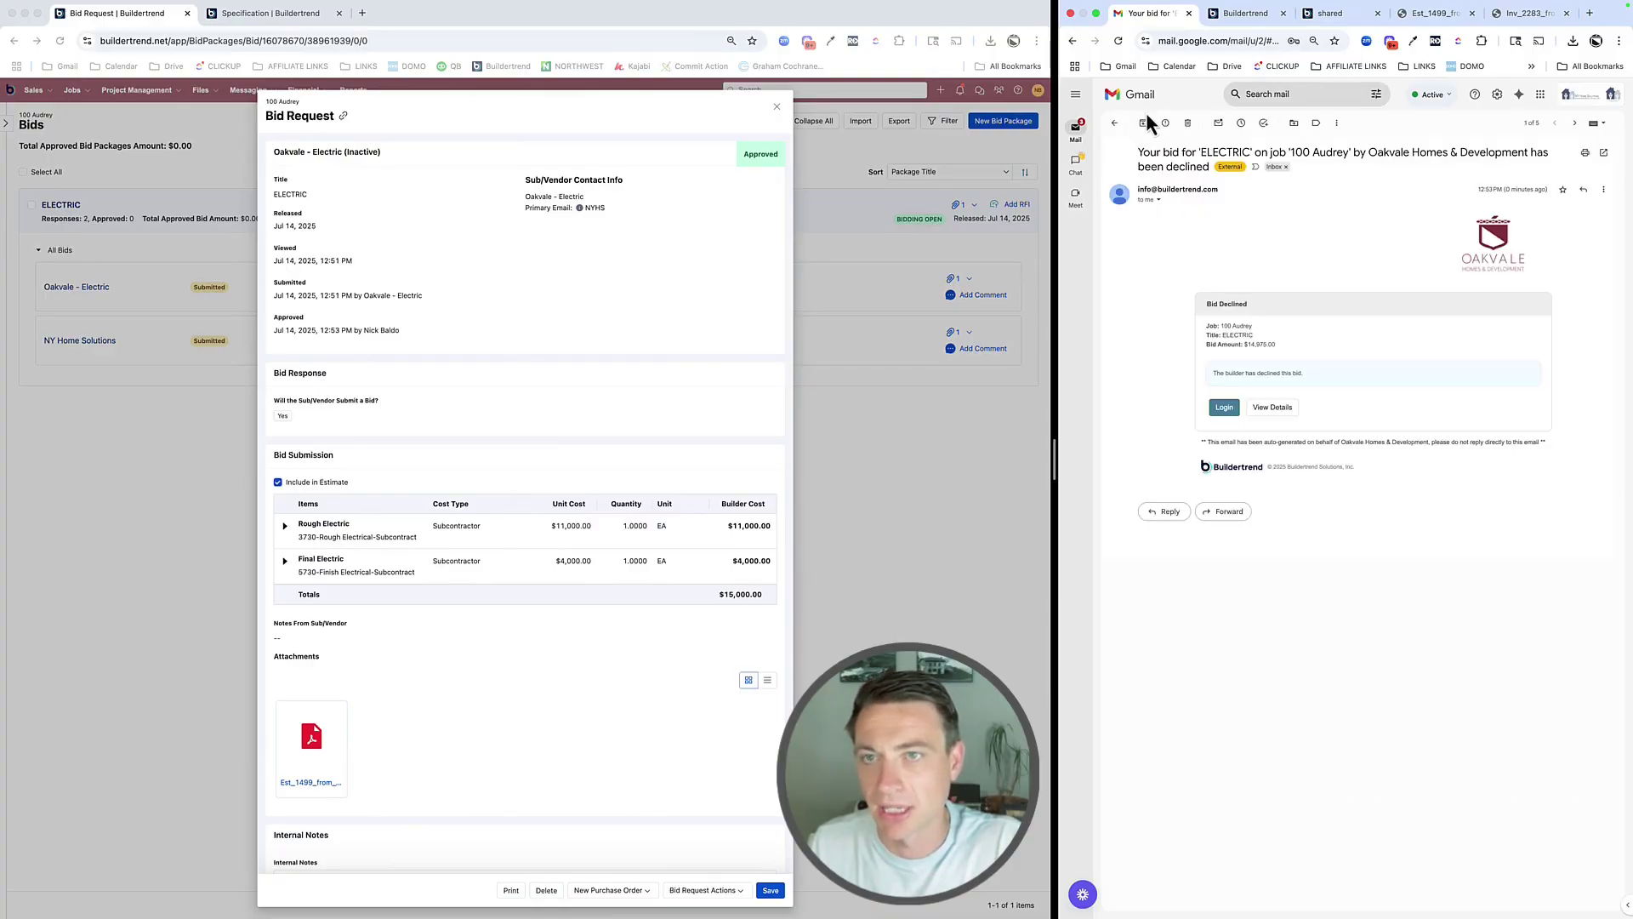
{"action": "left_click", "coordinate": [1117, 132]}
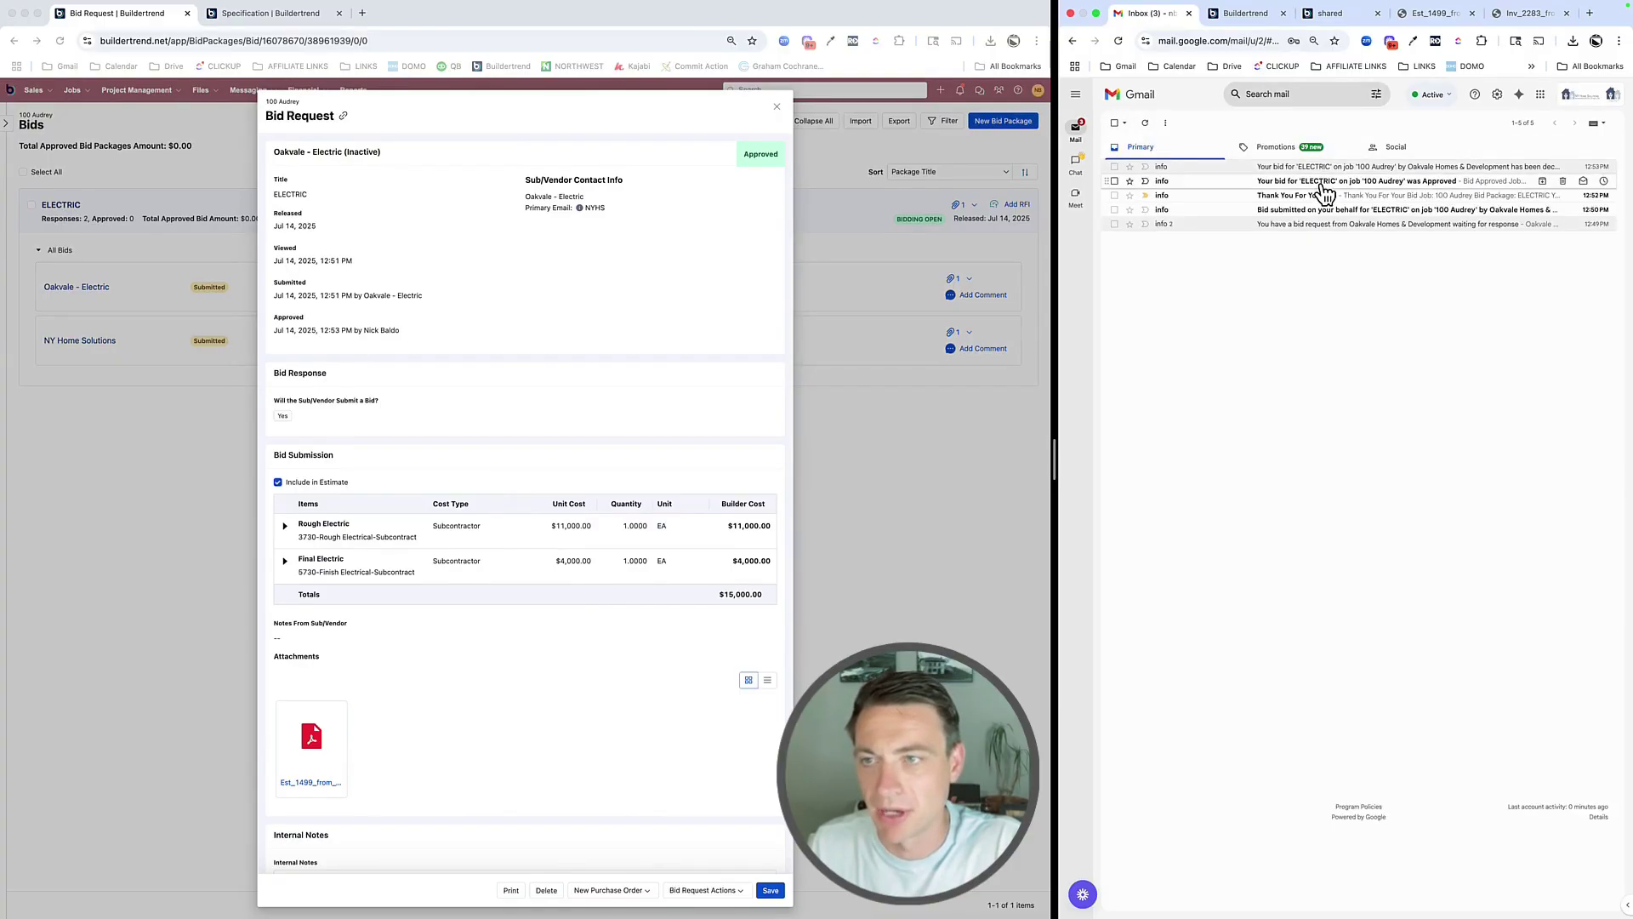
{"action": "left_click", "coordinate": [1319, 182]}
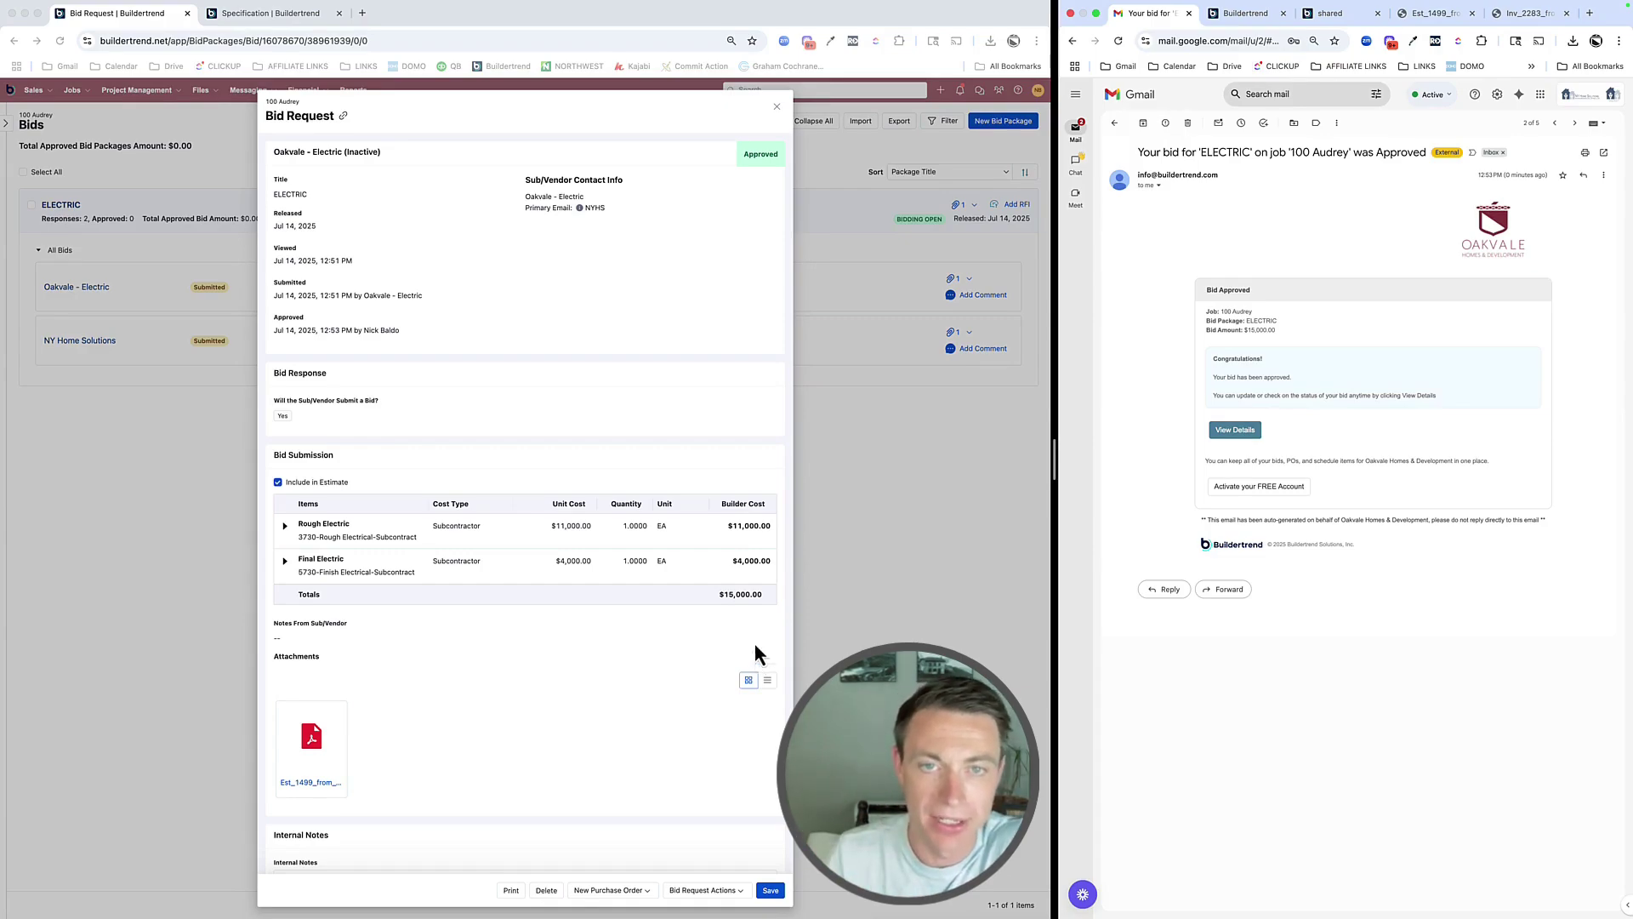
{"action": "left_click", "coordinate": [775, 107]}
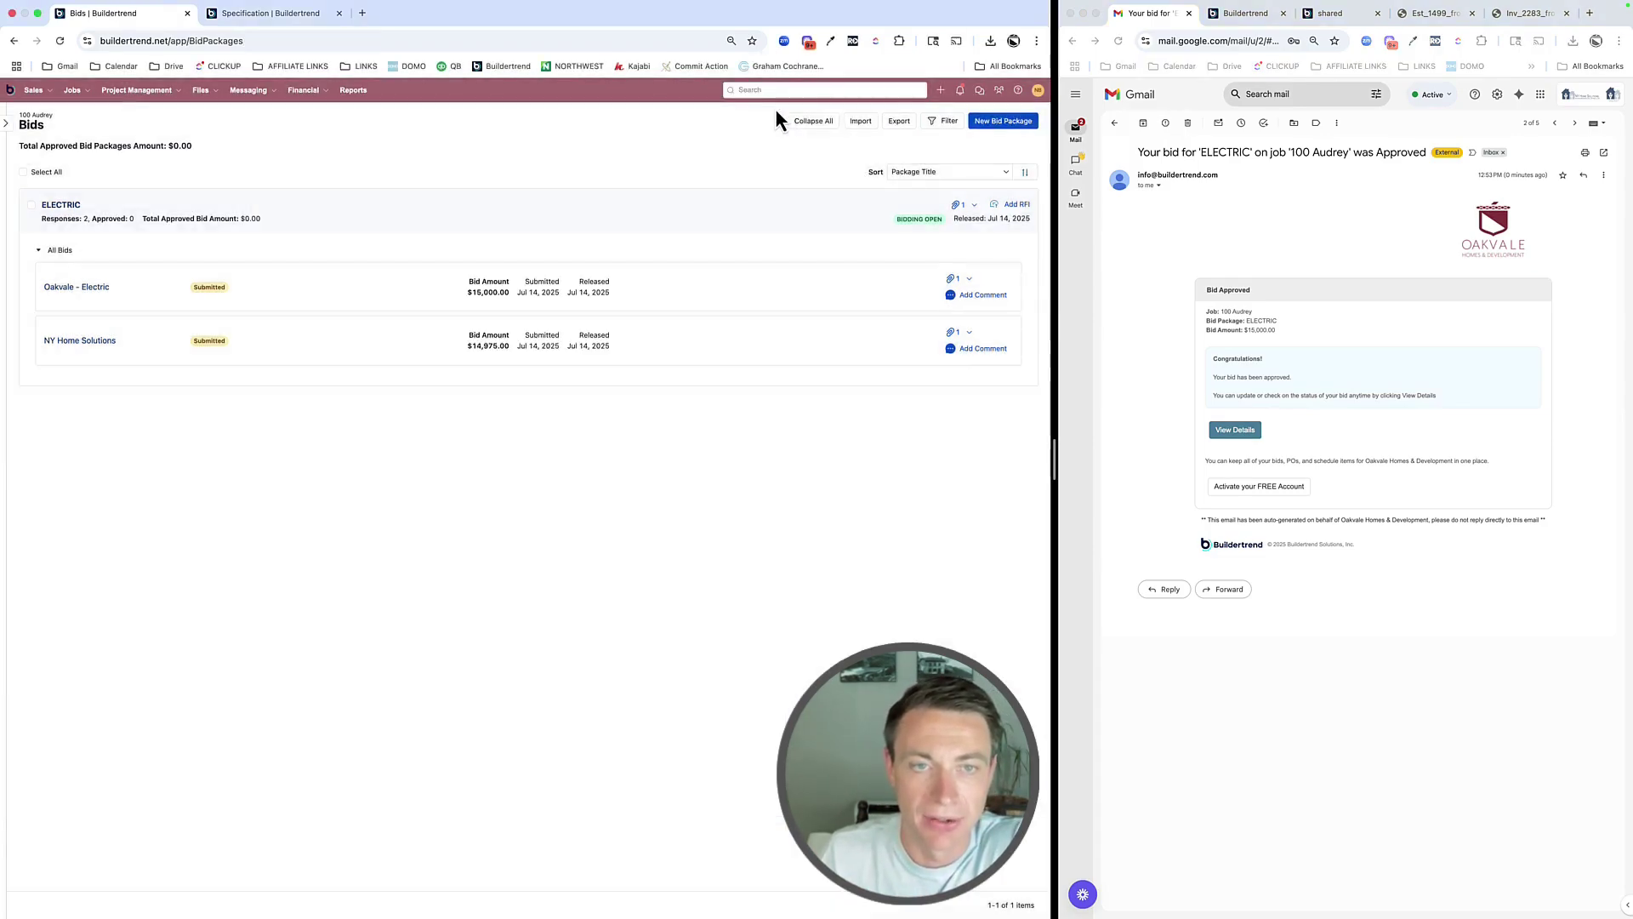